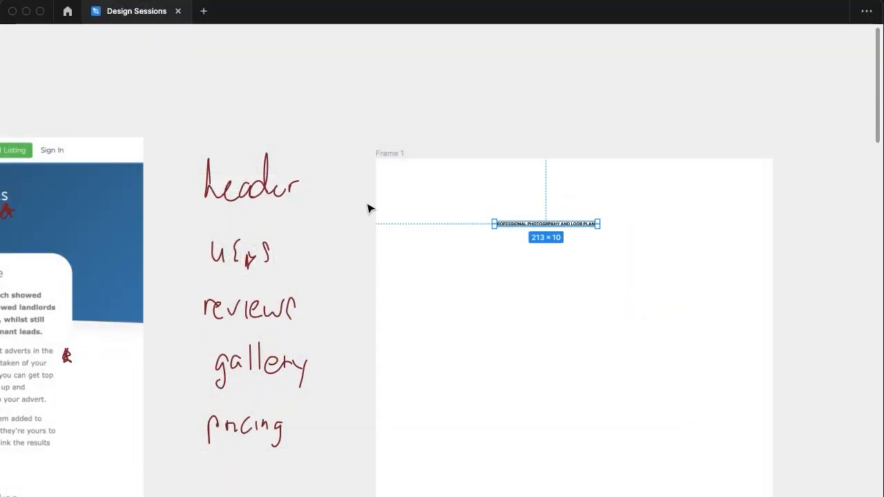
Scale the heading text in Frame 1 up to about 554 × 27
{"action": "left_click", "coordinate": [380, 154]}
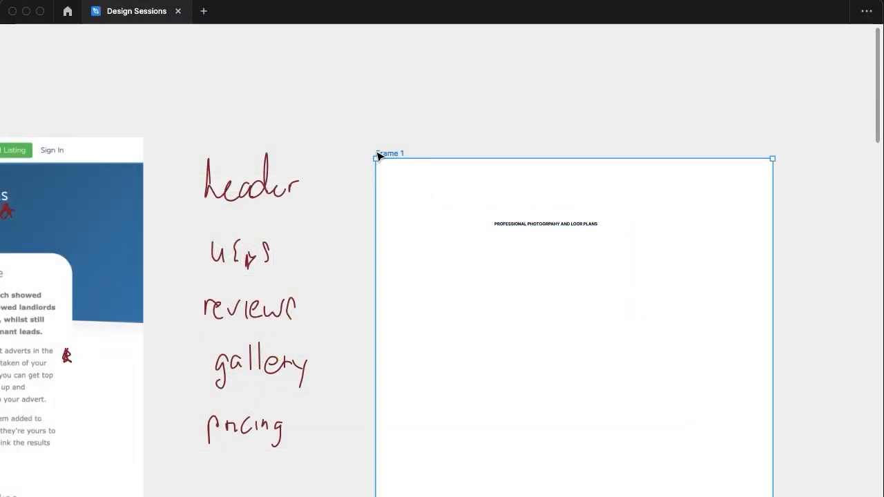
{"action": "key", "text": "super+backslash"}
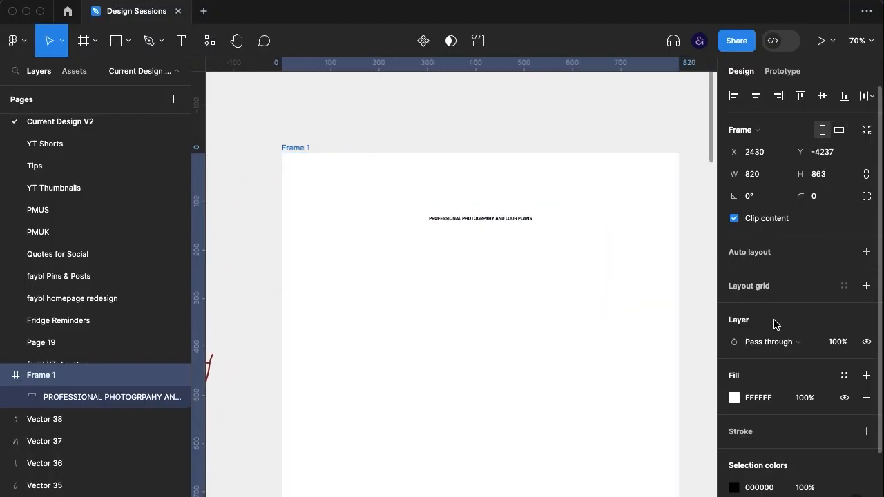
{"action": "key", "text": "k"}
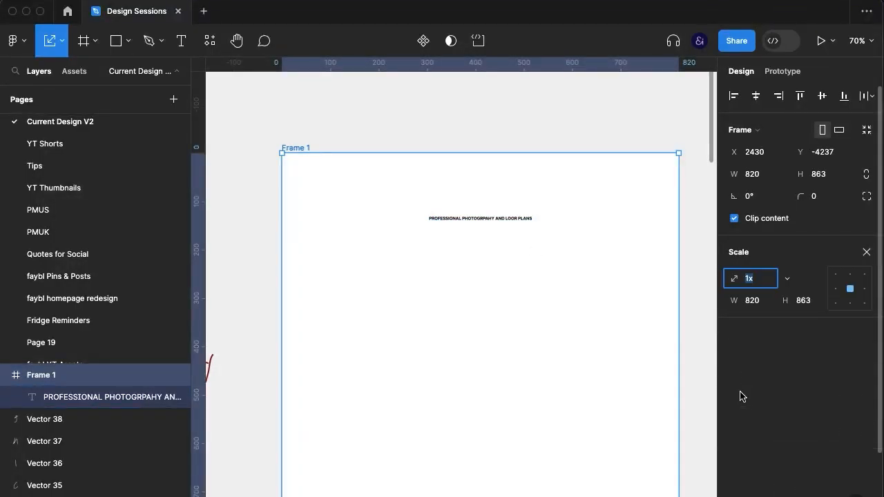
{"action": "left_click", "coordinate": [527, 218]}
{"action": "left_click_drag", "start_coordinate": [535, 211], "coordinate": [615, 212]}
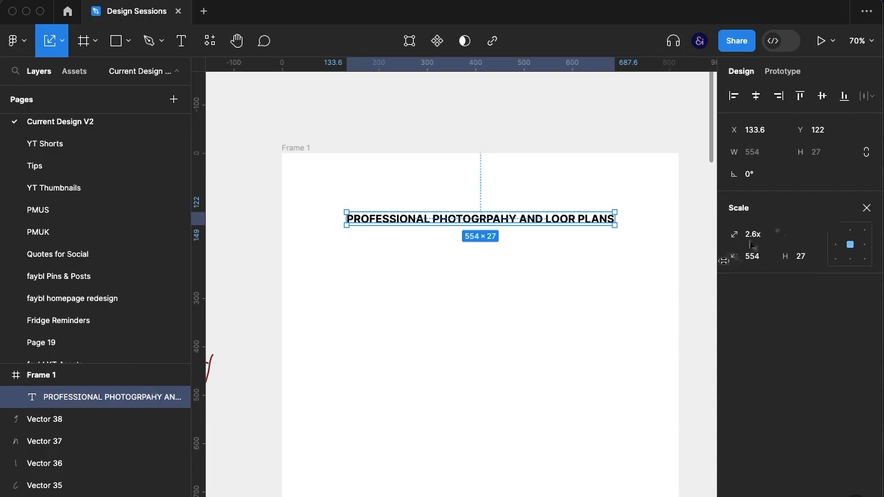
{"action": "key", "text": "v"}
Replace the all-caps heading text with "Professional Photography and Floor Plans"
{"action": "scroll", "coordinate": [841, 418], "scroll_direction": "down", "scroll_amount": 3}
{"action": "left_click", "coordinate": [866, 337]}
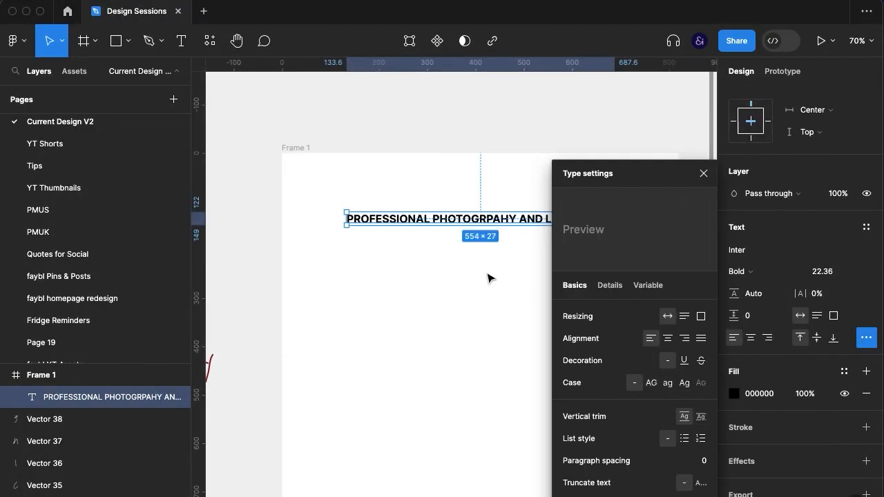
{"action": "double_click", "coordinate": [457, 223]}
{"action": "left_click", "coordinate": [704, 173]}
{"action": "type", "text": "P"}
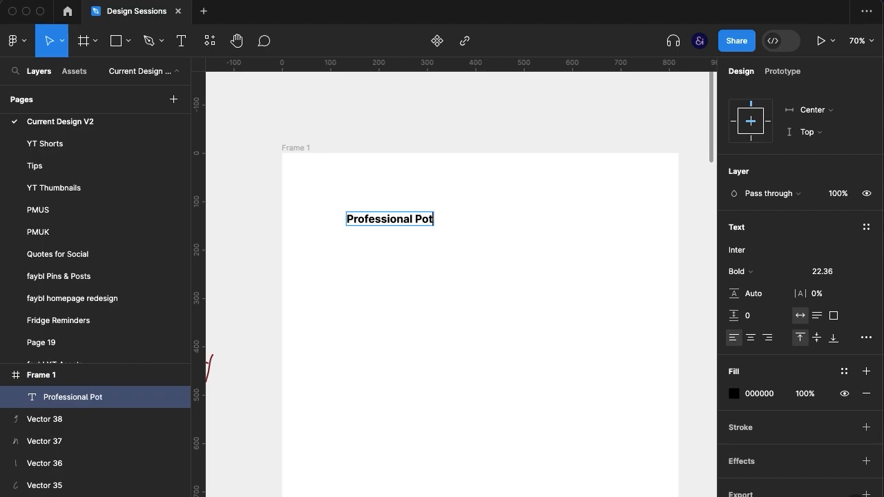
{"action": "type", "text": "rofessional Photography and"}
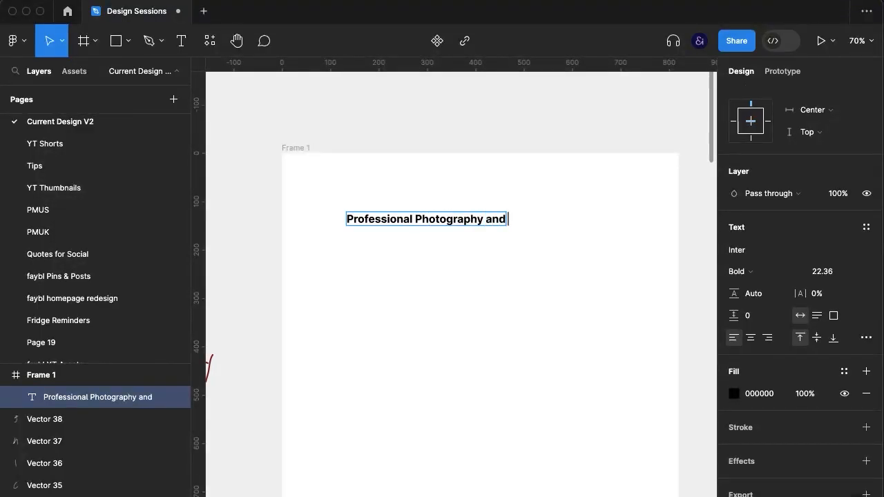
{"action": "key", "text": "alt+shift+Left"}
{"action": "scroll", "coordinate": [461, 276], "scroll_direction": "left", "scroll_amount": 6}
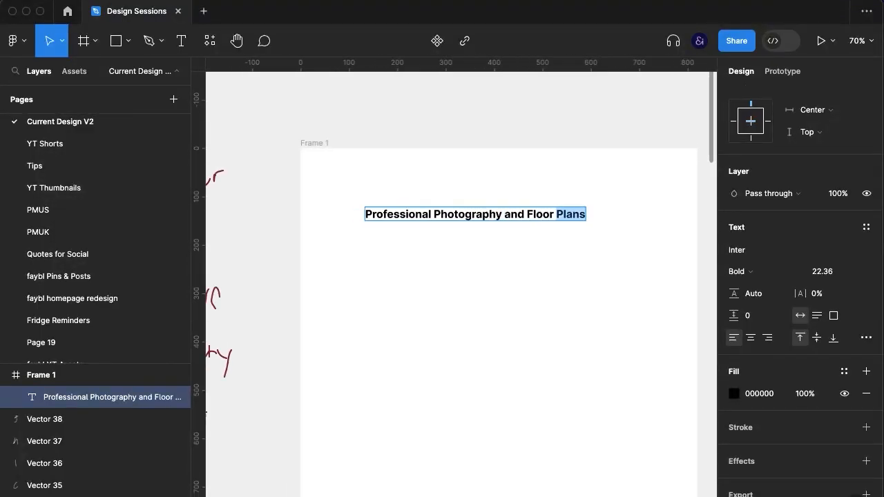
{"action": "scroll", "coordinate": [461, 277], "scroll_direction": "right", "scroll_amount": 5}
{"action": "left_click", "coordinate": [622, 309]}
{"action": "scroll", "coordinate": [622, 309], "scroll_direction": "right", "scroll_amount": 1}
{"action": "left_click", "coordinate": [623, 309]}
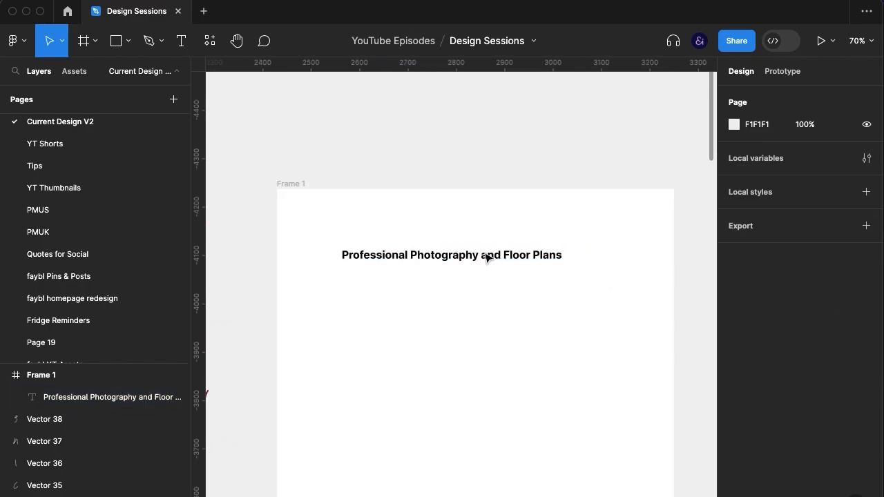
Centre-align the heading text and centre it horizontally in the frame
{"action": "left_click", "coordinate": [488, 257]}
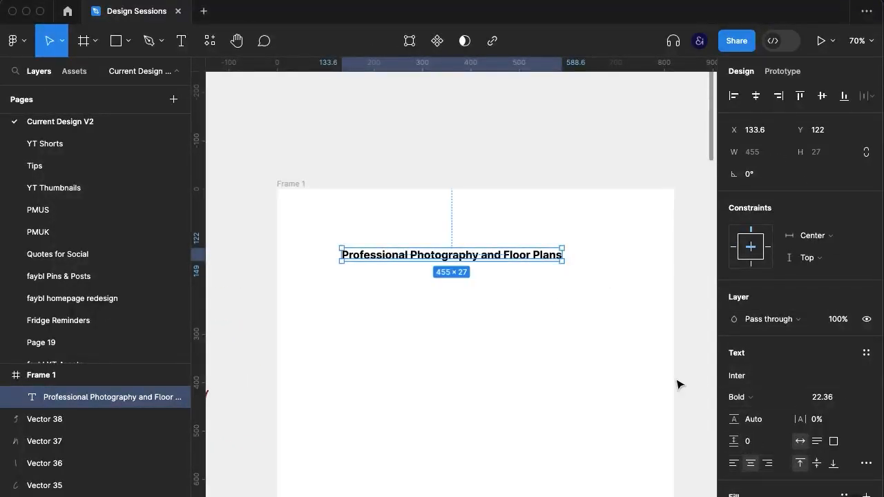
{"action": "left_click", "coordinate": [611, 364]}
{"action": "left_click", "coordinate": [166, 398]}
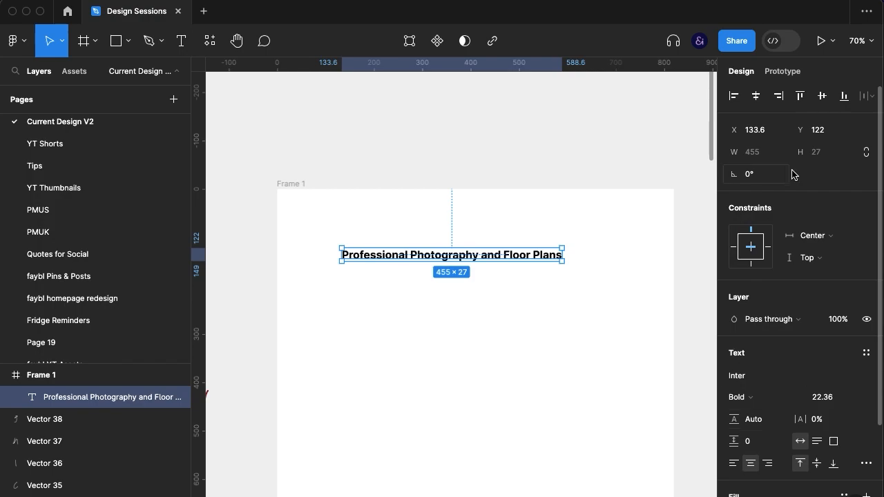
{"action": "left_click", "coordinate": [757, 97]}
Change the heading's font to Assistant
{"action": "left_click", "coordinate": [760, 378]}
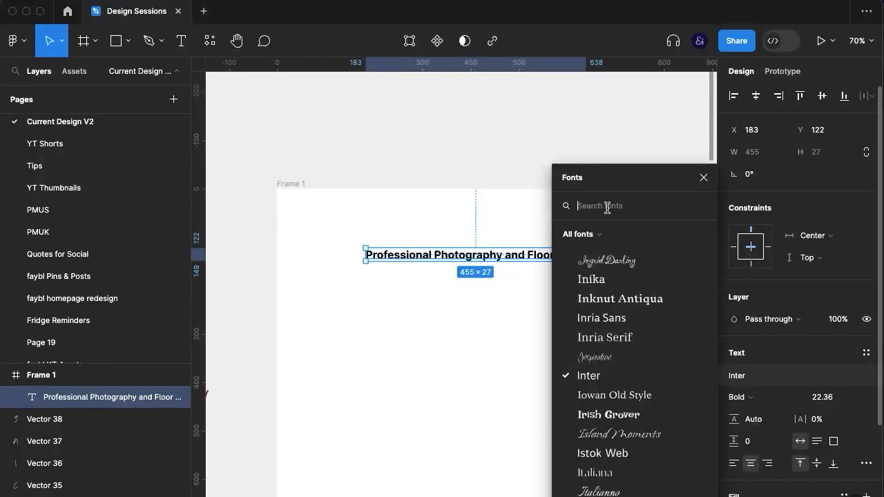
{"action": "type", "text": "ass"}
{"action": "left_click", "coordinate": [616, 251]}
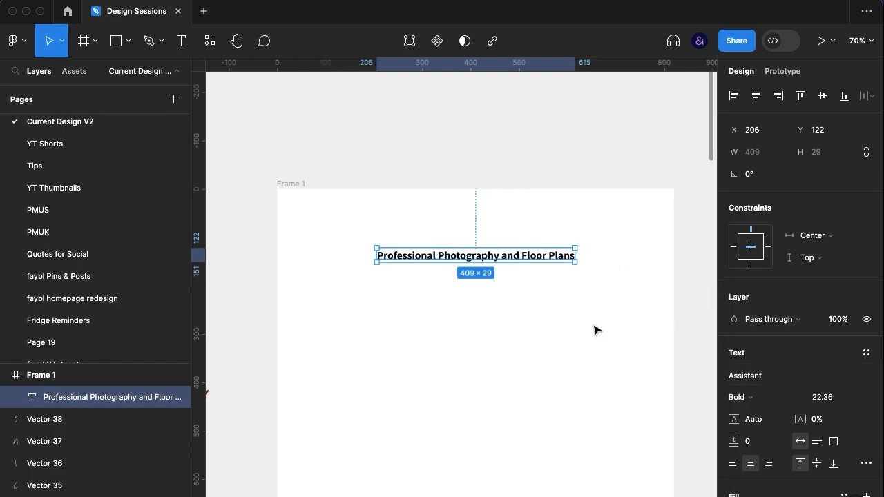
{"action": "left_click", "coordinate": [568, 310]}
Add a "buy now" text label below the heading in the middle of the frame
{"action": "scroll", "coordinate": [569, 312], "scroll_direction": "left", "scroll_amount": 10}
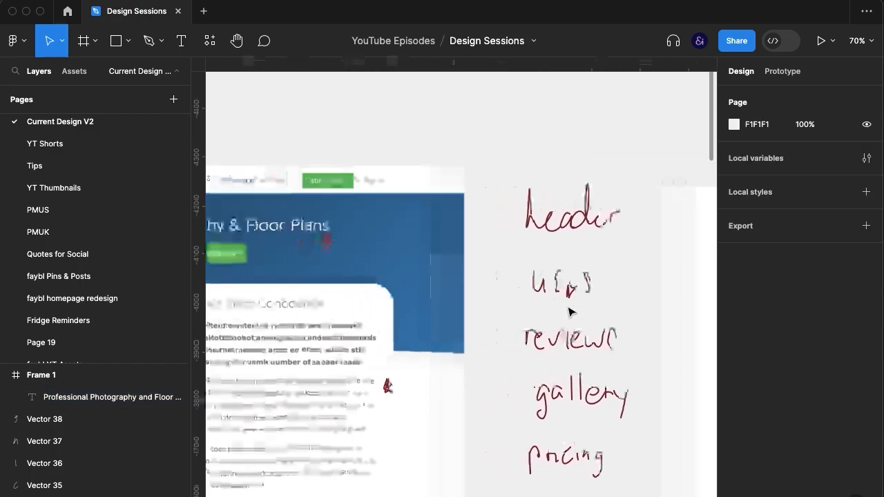
{"action": "scroll", "coordinate": [568, 312], "scroll_direction": "right", "scroll_amount": 8}
{"action": "key", "text": "t"}
{"action": "left_click", "coordinate": [433, 355]}
{"action": "scroll", "coordinate": [588, 418], "scroll_direction": "left", "scroll_amount": 20}
{"action": "scroll", "coordinate": [592, 421], "scroll_direction": "right", "scroll_amount": 1}
{"action": "scroll", "coordinate": [589, 420], "scroll_direction": "right", "scroll_amount": 7}
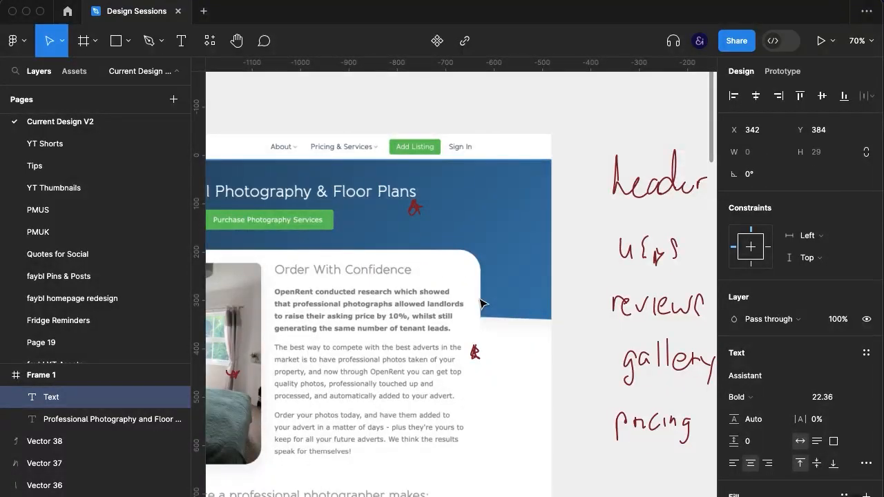
{"action": "scroll", "coordinate": [482, 304], "scroll_direction": "right", "scroll_amount": 4}
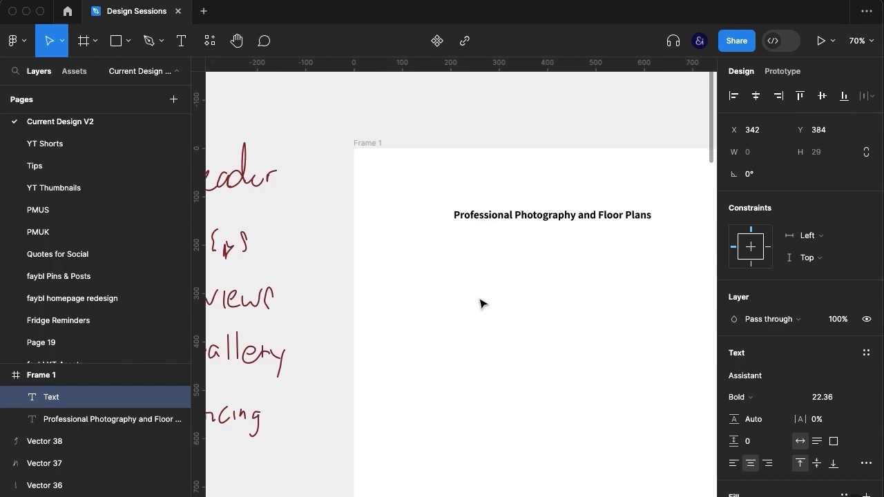
{"action": "left_click", "coordinate": [546, 339]}
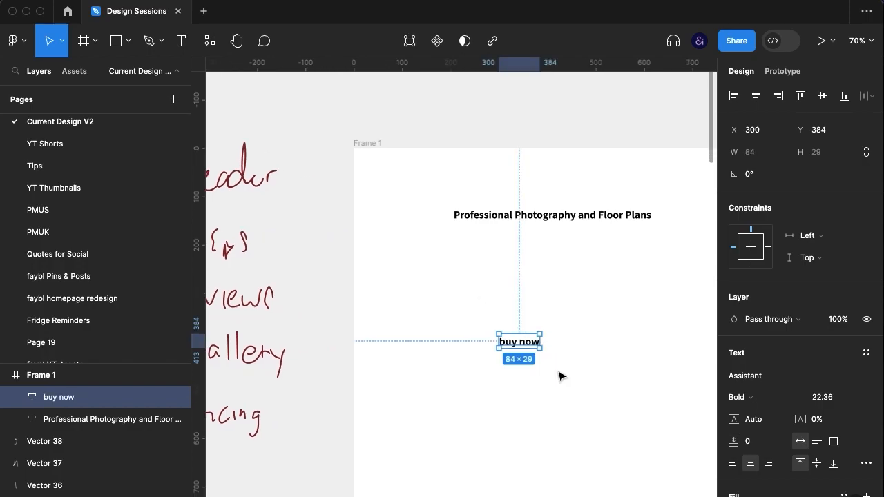
{"action": "left_click", "coordinate": [560, 376]}
{"action": "scroll", "coordinate": [543, 360], "scroll_direction": "right", "scroll_amount": 1}
Wrap the "buy now" text in an auto layout frame with 20 horizontal and vertical padding
{"action": "left_click", "coordinate": [481, 336]}
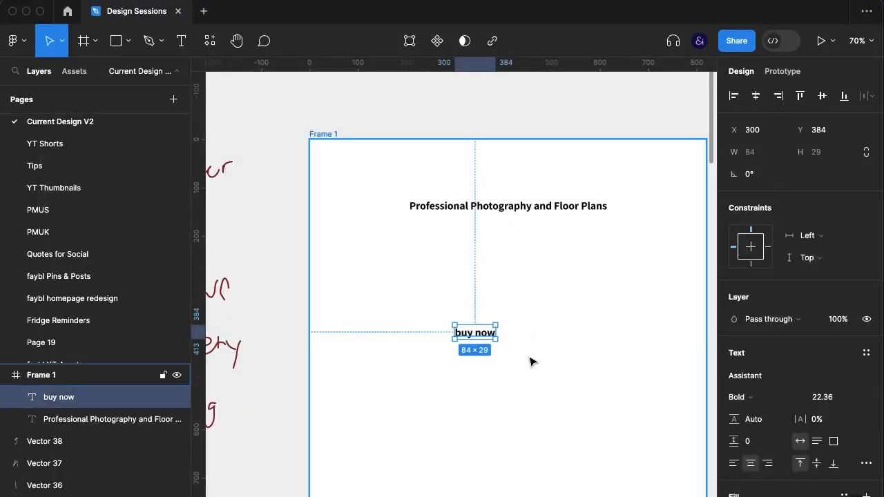
{"action": "key", "text": "super+g"}
{"action": "scroll", "coordinate": [743, 349], "scroll_direction": "down", "scroll_amount": 3}
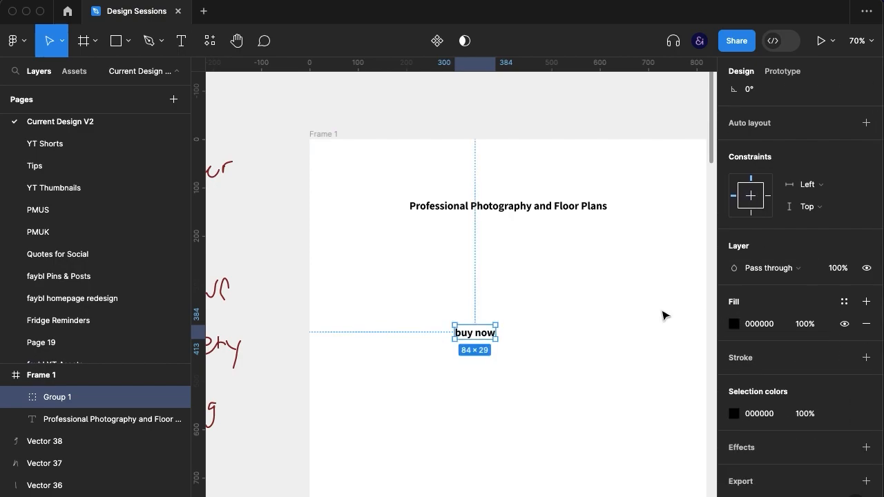
{"action": "scroll", "coordinate": [801, 300], "scroll_direction": "up", "scroll_amount": 3}
{"action": "left_click", "coordinate": [758, 238]}
{"action": "left_click", "coordinate": [764, 325]}
{"action": "key", "text": "shift+Up"}
{"action": "key", "text": "shift+Up"}
{"action": "key", "text": "shift+Down"}
{"action": "key", "text": "shift+Down"}
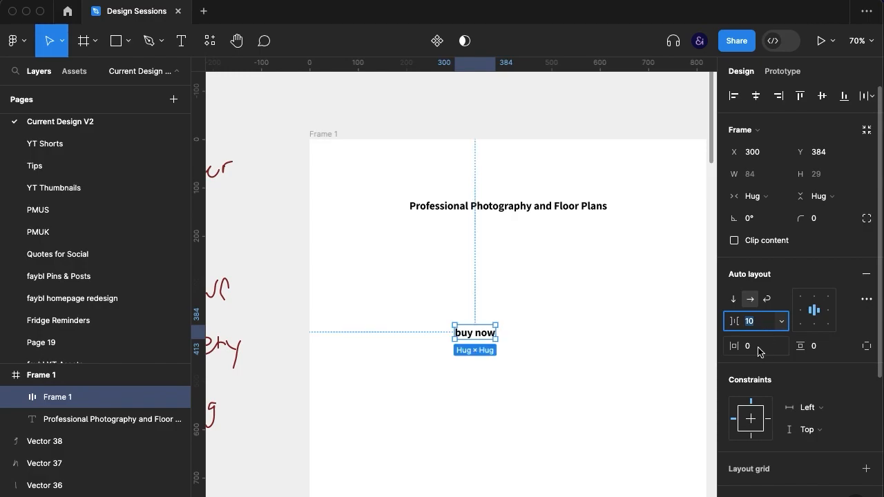
{"action": "key", "text": "Tab"}
{"action": "key", "text": "shift+Up"}
{"action": "key", "text": "shift+Up"}
Recolour the "buy now" text with the green 5CB85C sampled from the reference page's purchase button
{"action": "scroll", "coordinate": [368, 446], "scroll_direction": "left", "scroll_amount": 10}
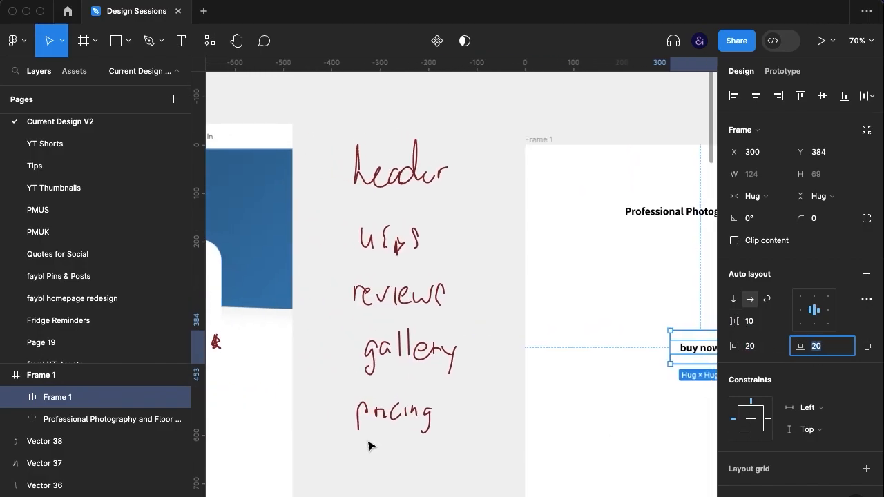
{"action": "scroll", "coordinate": [746, 471], "scroll_direction": "down", "scroll_amount": 5}
{"action": "left_click", "coordinate": [734, 414]}
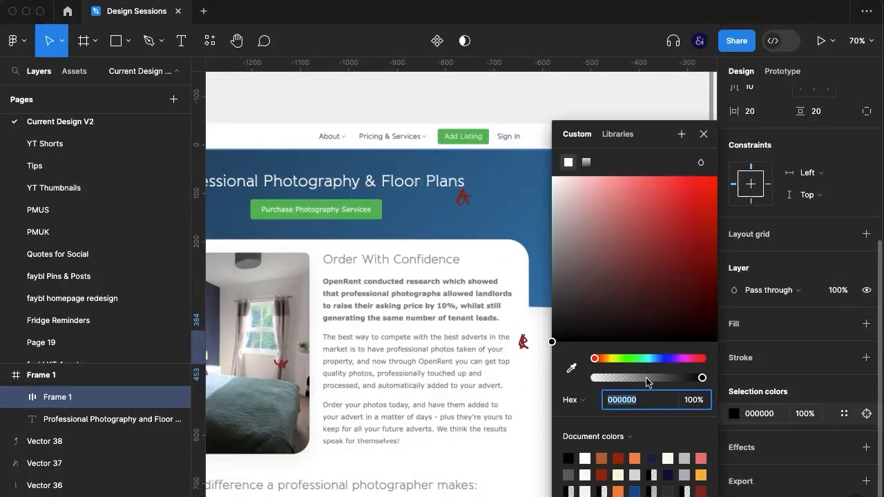
{"action": "left_click", "coordinate": [571, 369]}
{"action": "left_click", "coordinate": [381, 206]}
{"action": "left_click", "coordinate": [704, 134]}
{"action": "scroll", "coordinate": [704, 134], "scroll_direction": "right", "scroll_amount": 9}
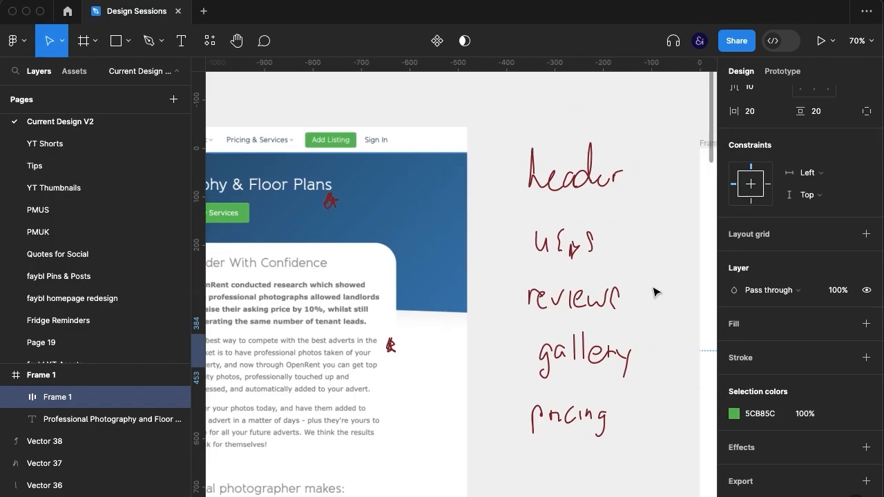
Give the "buy now" button a 5CB85C green fill and make its label white, FFFFFF
{"action": "left_click", "coordinate": [736, 324]}
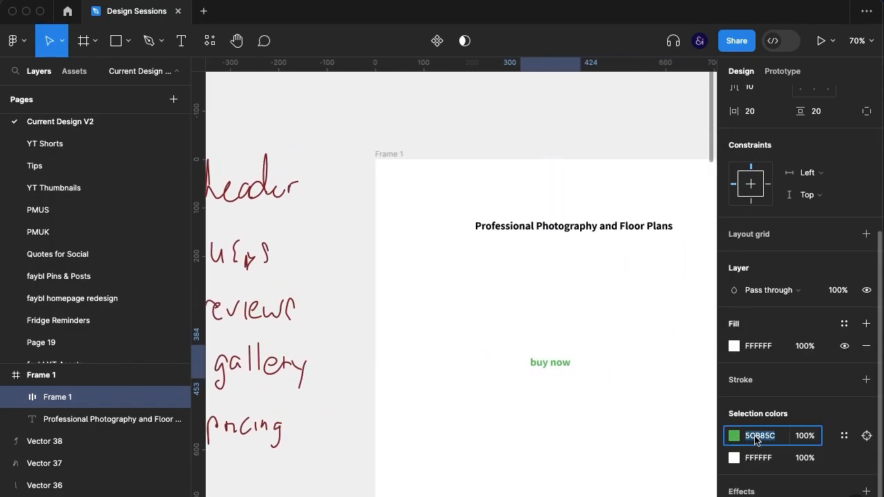
{"action": "left_click", "coordinate": [746, 458]}
{"action": "key", "text": "super+a"}
{"action": "type", "text": "5CB85C"}
{"action": "left_click", "coordinate": [748, 438]}
{"action": "type", "text": "FFFFFF"}
{"action": "key", "text": "Return"}
{"action": "left_click", "coordinate": [568, 434]}
{"action": "scroll", "coordinate": [567, 434], "scroll_direction": "right", "scroll_amount": 1}
Set the "buy now" button's corner radius to 4, comparing it with the reference page's buttons
{"action": "left_click", "coordinate": [547, 364]}
{"action": "left_click", "coordinate": [831, 219]}
{"action": "key", "text": "Down"}
{"action": "scroll", "coordinate": [601, 337], "scroll_direction": "left", "scroll_amount": 5}
{"action": "scroll", "coordinate": [600, 340], "scroll_direction": "right", "scroll_amount": 4}
{"action": "scroll", "coordinate": [586, 318], "scroll_direction": "left", "scroll_amount": 2}
{"action": "scroll", "coordinate": [584, 317], "scroll_direction": "left", "scroll_amount": 3}
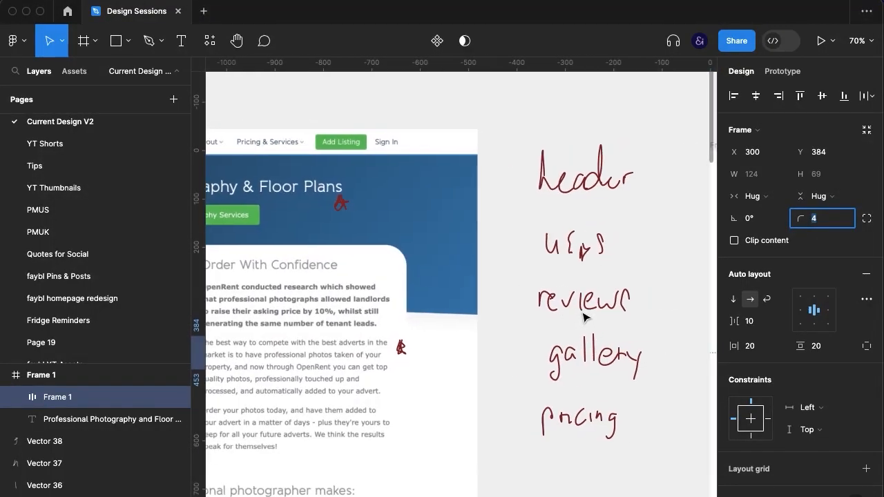
{"action": "scroll", "coordinate": [584, 316], "scroll_direction": "right", "scroll_amount": 6}
Add a drop shadow to the green button with Y offset 1, blur 1 and 20% opacity
{"action": "scroll", "coordinate": [812, 372], "scroll_direction": "down", "scroll_amount": 3}
{"action": "scroll", "coordinate": [812, 372], "scroll_direction": "down", "scroll_amount": 2}
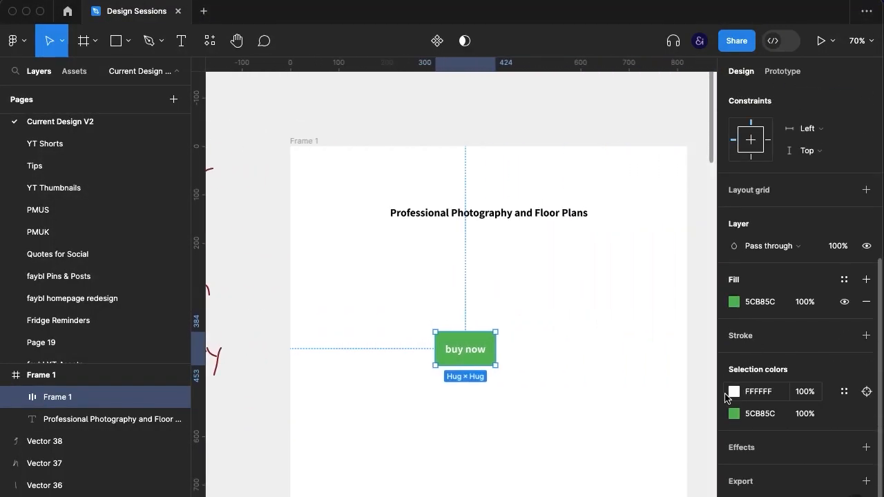
{"action": "left_click", "coordinate": [749, 446]}
{"action": "left_click", "coordinate": [735, 448]}
{"action": "left_click", "coordinate": [585, 450]}
{"action": "key", "text": "Down"}
{"action": "key", "text": "Down"}
{"action": "key", "text": "Down"}
{"action": "left_click", "coordinate": [672, 432]}
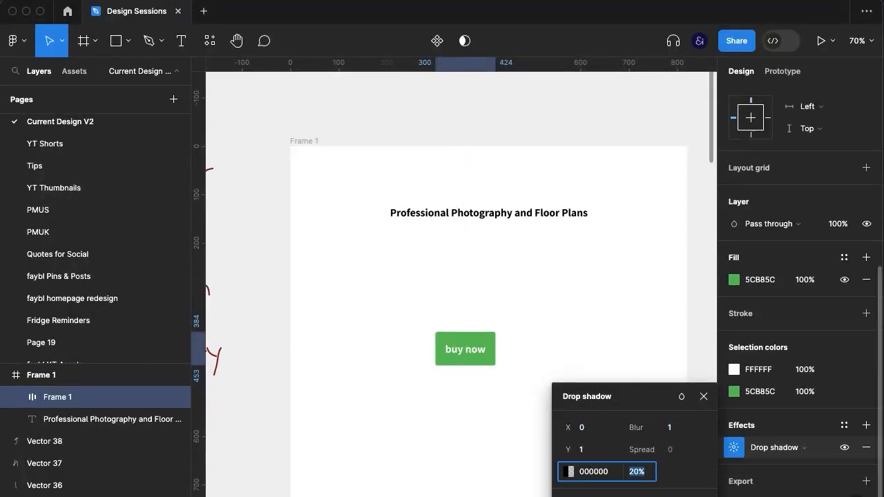
{"action": "left_click", "coordinate": [704, 397]}
Give the button's "buy now" label a lighter font weight
{"action": "scroll", "coordinate": [541, 383], "scroll_direction": "right", "scroll_amount": 1}
{"action": "left_click", "coordinate": [443, 365]}
{"action": "scroll", "coordinate": [570, 351], "scroll_direction": "left", "scroll_amount": 2}
{"action": "left_click", "coordinate": [569, 348]}
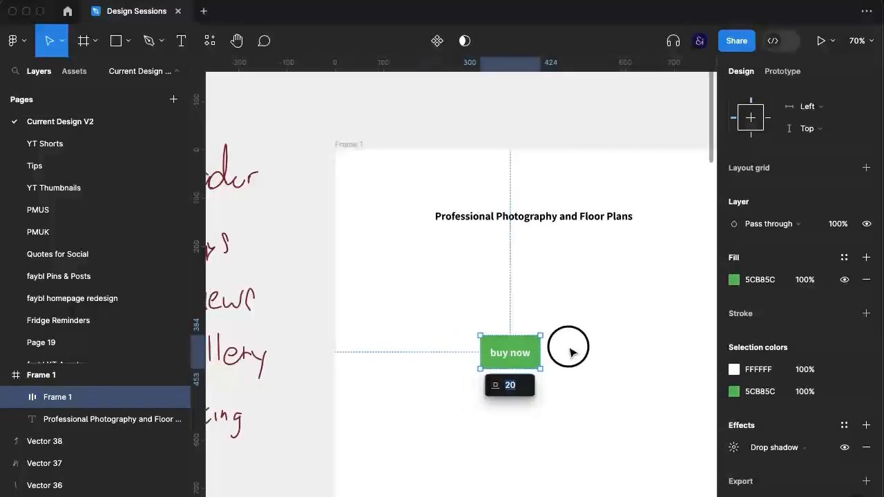
{"action": "scroll", "coordinate": [570, 353], "scroll_direction": "left", "scroll_amount": 5}
{"action": "scroll", "coordinate": [394, 352], "scroll_direction": "right", "scroll_amount": 8}
{"action": "double_click", "coordinate": [420, 360]}
{"action": "left_click", "coordinate": [775, 330]}
{"action": "left_click", "coordinate": [774, 298]}
{"action": "left_click", "coordinate": [492, 373]}
Set the button's horizontal padding to 50 and reduce its vertical padding
{"action": "left_click", "coordinate": [439, 368]}
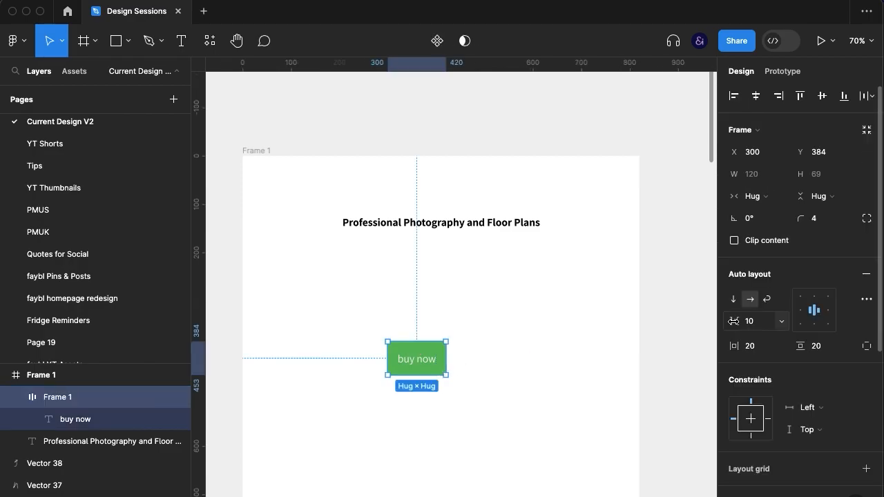
{"action": "left_click", "coordinate": [752, 351]}
{"action": "type", "text": "50"}
{"action": "key", "text": "Return"}
{"action": "left_click", "coordinate": [841, 351]}
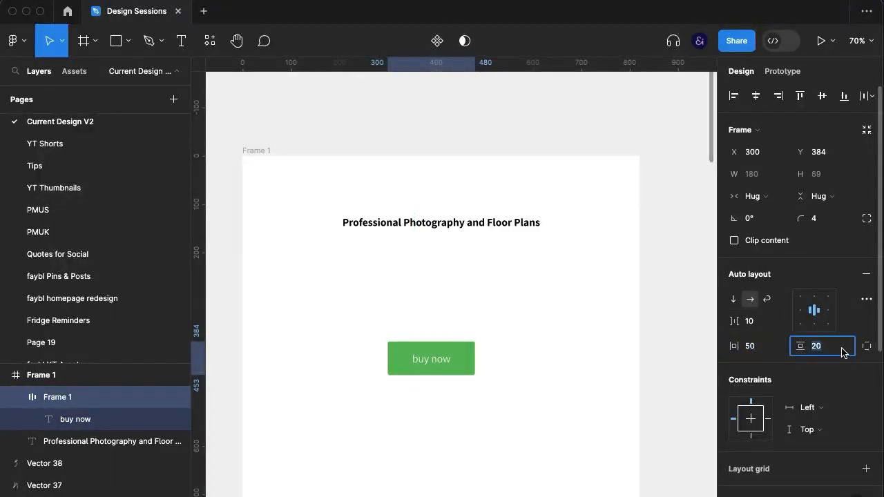
Duplicate the heading just below itself and replace the copy's text with "professional photographs allowed landlords to raise their asking price by 10%"
{"action": "scroll", "coordinate": [687, 367], "scroll_direction": "up", "scroll_amount": 1}
{"action": "left_click", "coordinate": [478, 266]}
{"action": "left_click_drag", "start_coordinate": [478, 265], "coordinate": [475, 296]}
{"action": "double_click", "coordinate": [498, 294]}
{"action": "type", "text": "professional photographs allowed landlords to raise their asking price by 10%"}
{"action": "key", "text": "super+a"}
Set the subtitle's font weight to Regular and its size to 18.36
{"action": "left_click", "coordinate": [743, 397]}
{"action": "left_click", "coordinate": [772, 363]}
{"action": "left_click", "coordinate": [822, 398]}
{"action": "key", "text": "Down"}
{"action": "key", "text": "Down"}
{"action": "key", "text": "Down"}
{"action": "key", "text": "Down"}
{"action": "key", "text": "Escape"}
Combine the heading and subtitle into a vertical auto layout frame with a spacing of 3
{"action": "left_click", "coordinate": [543, 275], "text": "shift"}
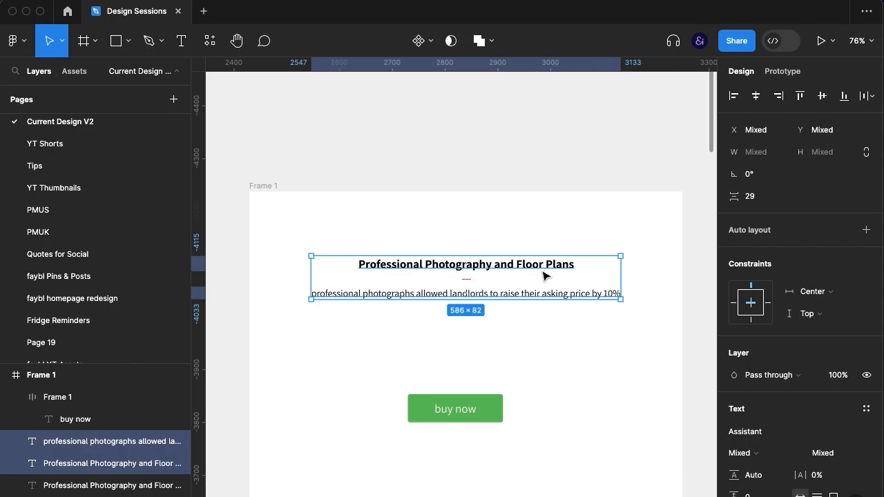
{"action": "key", "text": "super+g"}
{"action": "key", "text": "shift+a"}
{"action": "left_click", "coordinate": [764, 320]}
{"action": "type", "text": "0"}
{"action": "key", "text": "Return"}
{"action": "left_click", "coordinate": [540, 361]}
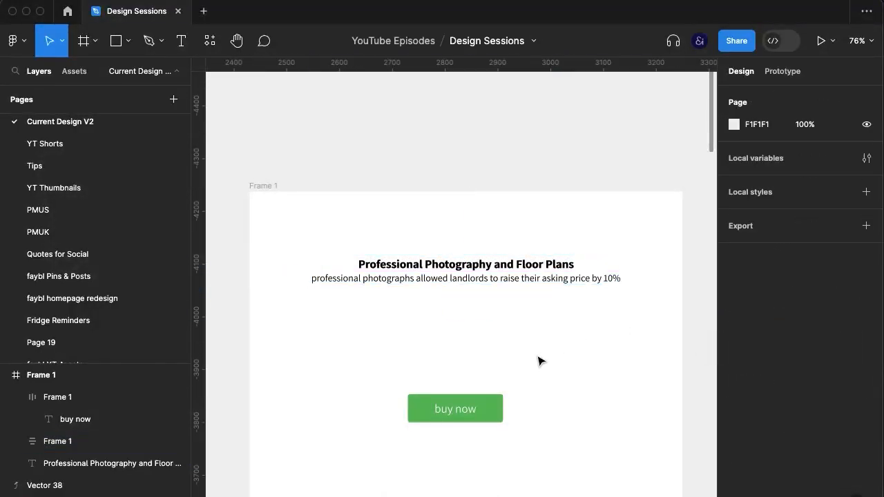
{"action": "left_click", "coordinate": [477, 273]}
{"action": "left_click", "coordinate": [546, 307]}
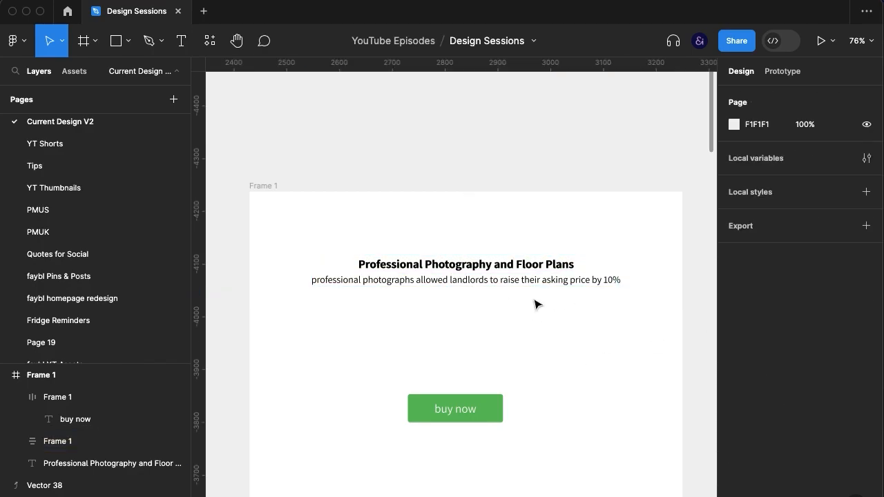
Break the subtitle into two lines after "landlords"
{"action": "double_click", "coordinate": [572, 280]}
{"action": "left_click", "coordinate": [490, 280]}
{"action": "key", "text": "Return"}
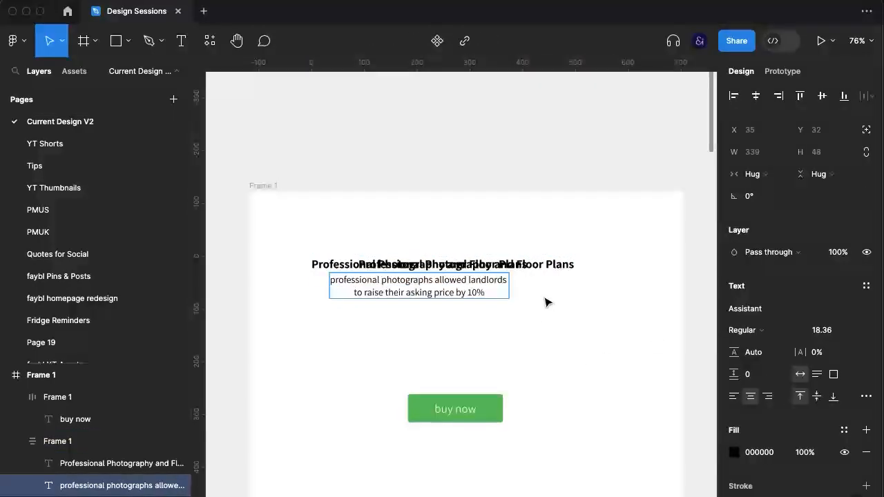
{"action": "left_click", "coordinate": [549, 311]}
Delete the leftover duplicate heading behind the text group and select the heading and subtitle frame
{"action": "left_click", "coordinate": [561, 264]}
{"action": "left_click", "coordinate": [564, 268]}
{"action": "left_click", "coordinate": [508, 274]}
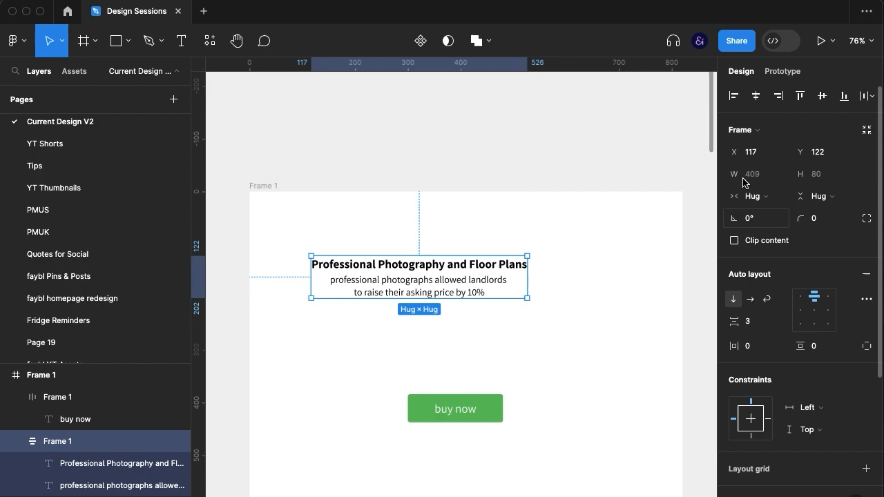
Centre the heading and subtitle group horizontally in the page frame and move the subtitle's line break to after "to"
{"action": "left_click", "coordinate": [756, 96]}
{"action": "left_click", "coordinate": [558, 324]}
{"action": "double_click", "coordinate": [502, 292]}
{"action": "left_click", "coordinate": [502, 292]}
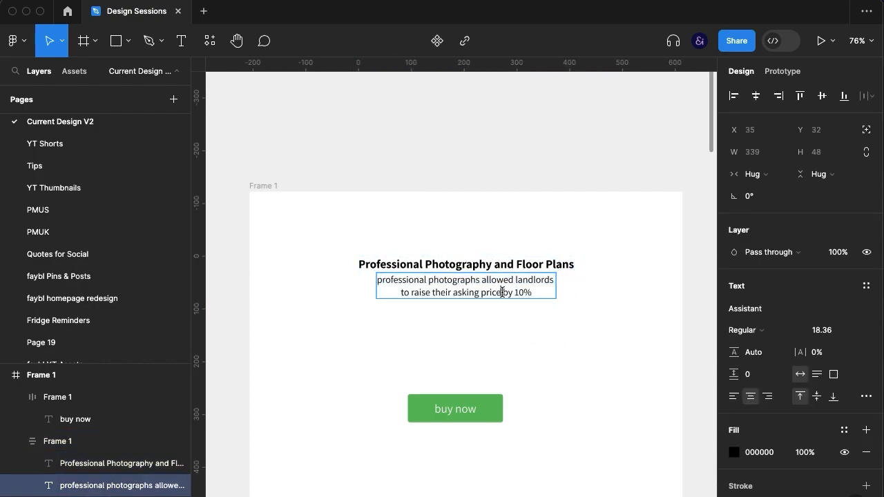
{"action": "key", "text": "alt+Left"}
{"action": "key", "text": "alt+Left"}
{"action": "key", "text": "alt+Left"}
{"action": "key", "text": "alt+Left"}
{"action": "key", "text": "alt+Left"}
{"action": "key", "text": "BackSpace"}
{"action": "key", "text": "alt+Right"}
{"action": "key", "text": "Right"}
{"action": "key", "text": "Return"}
Set the subtitle's second line, "raise their asking price by 10%", to the SemiBold weight
{"action": "key", "text": "shift+End"}
{"action": "left_click", "coordinate": [746, 330]}
{"action": "left_click", "coordinate": [785, 339]}
{"action": "key", "text": "Escape"}
{"action": "left_click", "coordinate": [553, 379]}
Slightly increase the auto layout spacing between the heading and the subtitle
{"action": "left_click", "coordinate": [526, 284]}
{"action": "left_click", "coordinate": [754, 322]}
{"action": "key", "text": "Up"}
{"action": "key", "text": "Up"}
{"action": "key", "text": "Up"}
{"action": "key", "text": "Up"}
{"action": "key", "text": "Up"}
{"action": "key", "text": "Up"}
{"action": "left_click", "coordinate": [586, 364]}
Replace the green button's label with "dont' miss out"
{"action": "double_click", "coordinate": [451, 418]}
{"action": "type", "text": "joi"}
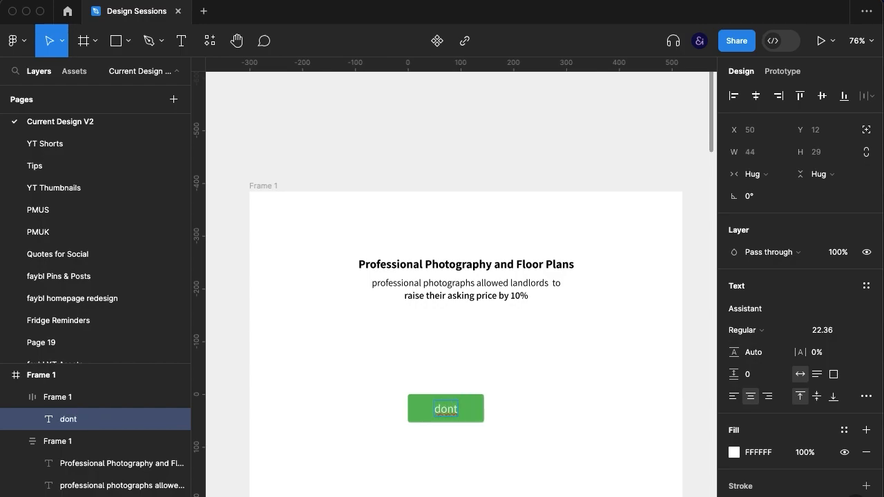
{"action": "type", "text": "' miss out"}
{"action": "key", "text": "Escape"}
{"action": "left_click", "coordinate": [513, 408]}
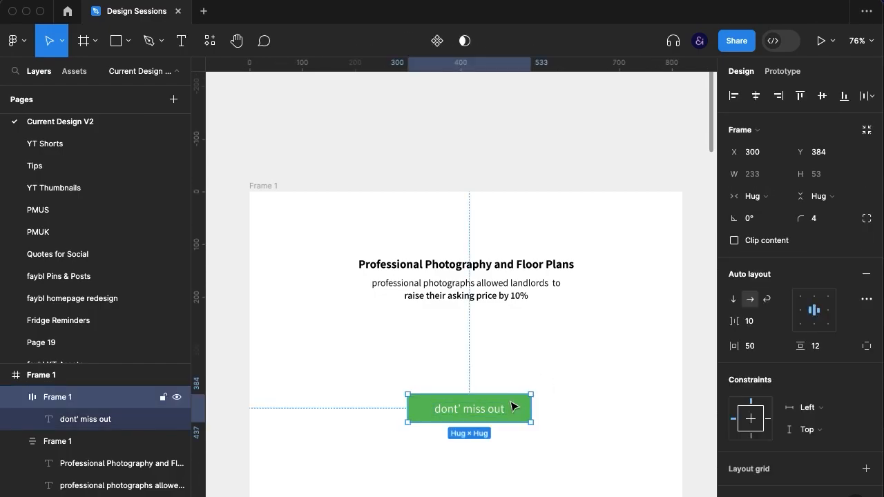
Set the font size of the green button's label to 16.36
{"action": "double_click", "coordinate": [486, 407]}
{"action": "left_click", "coordinate": [836, 331]}
{"action": "key", "text": "Down"}
{"action": "key", "text": "Down"}
{"action": "key", "text": "Down"}
{"action": "key", "text": "Down"}
{"action": "key", "text": "Down"}
{"action": "key", "text": "Down"}
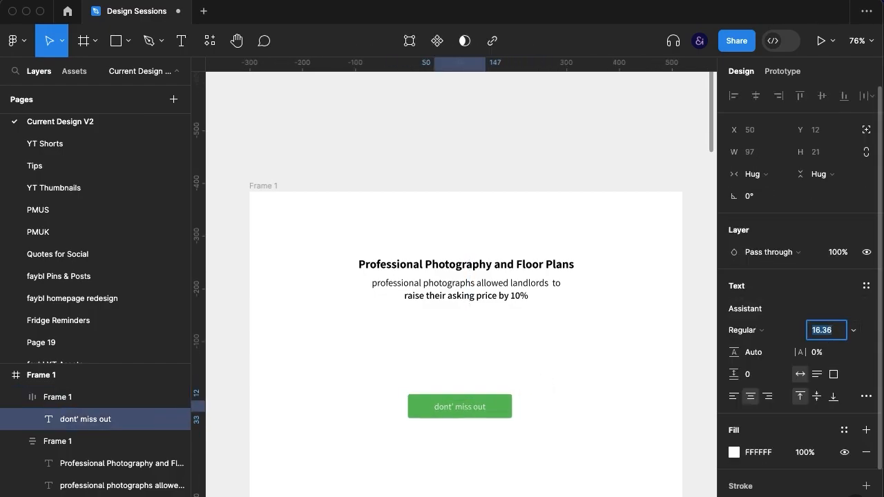
{"action": "left_click", "coordinate": [537, 401]}
Set the green button's horizontal padding to 30
{"action": "left_click", "coordinate": [505, 408]}
{"action": "left_click", "coordinate": [756, 346]}
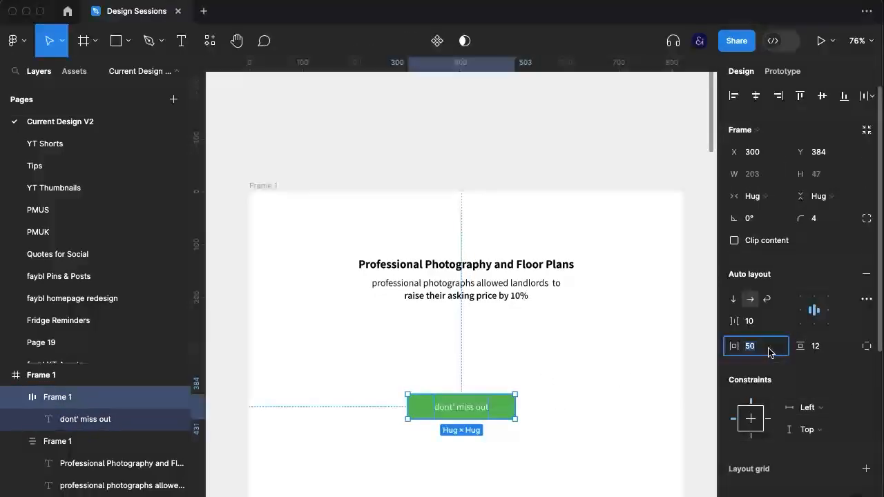
{"action": "type", "text": "30"}
{"action": "key", "text": "Return"}
{"action": "key", "text": "Escape"}
Combine the heading and subtitle frame and the button into a vertical auto layout frame with a spacing of 20
{"action": "left_click", "coordinate": [424, 412]}
{"action": "left_click", "coordinate": [504, 274], "text": "shift"}
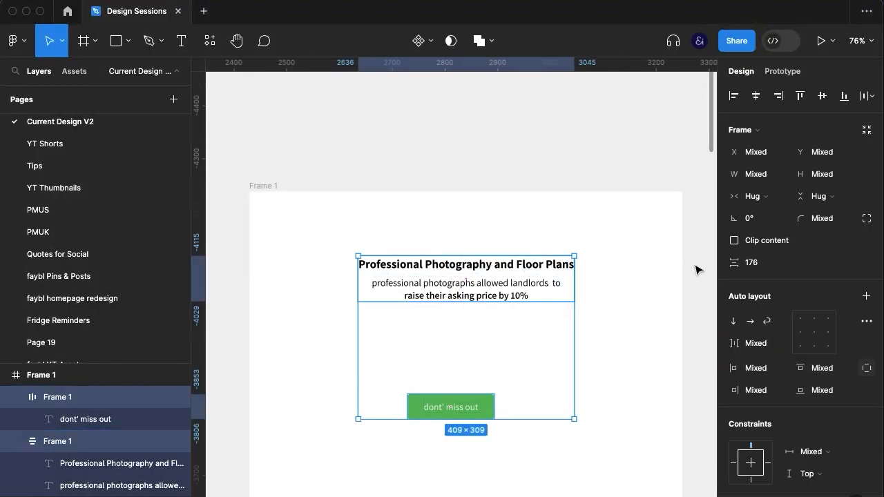
{"action": "key", "text": "super+g"}
{"action": "key", "text": "shift+a"}
{"action": "left_click", "coordinate": [749, 321]}
{"action": "type", "text": "10"}
{"action": "key", "text": "Return"}
{"action": "key", "text": "shift+Up"}
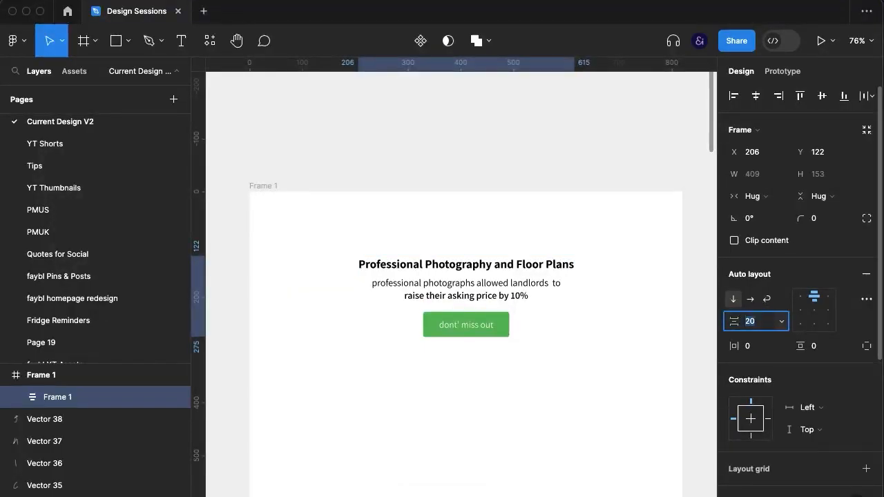
Scale the heading and subtitle up together proportionally to a width of about 589
{"action": "left_click", "coordinate": [603, 327]}
{"action": "left_click", "coordinate": [503, 287], "text": "super"}
{"action": "left_click", "coordinate": [516, 266], "text": "shift+super"}
{"action": "key", "text": "k"}
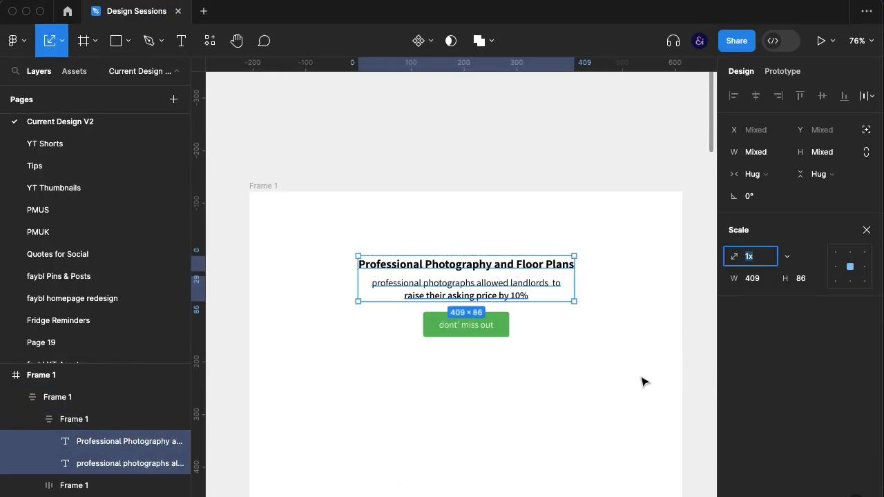
{"action": "left_click_drag", "start_coordinate": [576, 302], "coordinate": [598, 314]}
{"action": "left_click", "coordinate": [599, 411]}
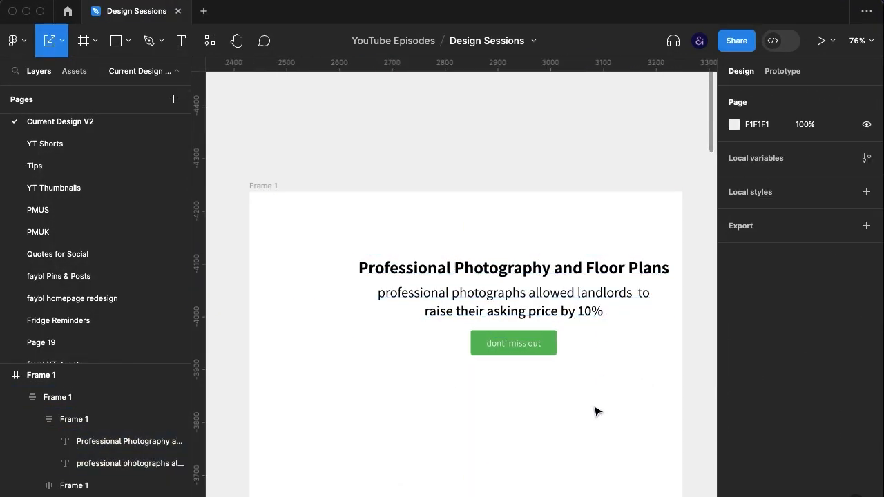
Centre the whole header group horizontally in the page frame and move it up to Y 102
{"action": "left_click", "coordinate": [622, 333]}
{"action": "left_click", "coordinate": [756, 96]}
{"action": "left_click", "coordinate": [649, 248]}
{"action": "left_click", "coordinate": [571, 326]}
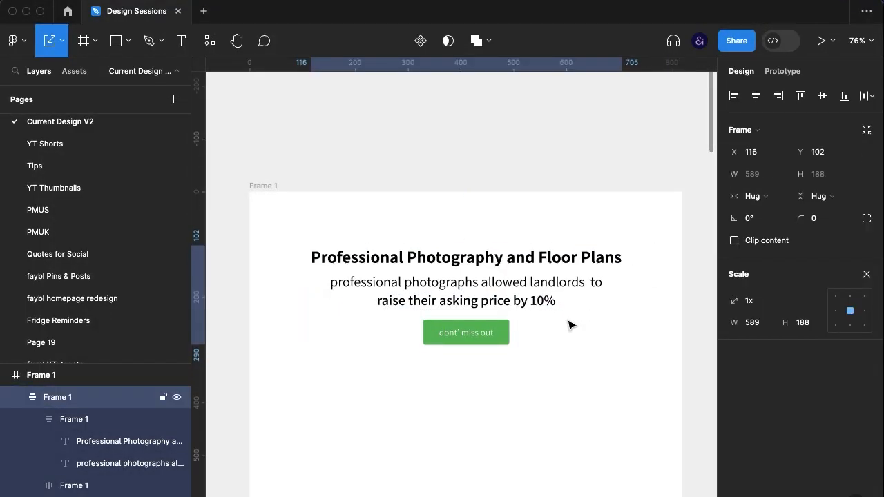
{"action": "left_click", "coordinate": [509, 465]}
{"action": "scroll", "coordinate": [509, 468], "scroll_direction": "left", "scroll_amount": 1}
{"action": "scroll", "coordinate": [421, 452], "scroll_direction": "left", "scroll_amount": 10}
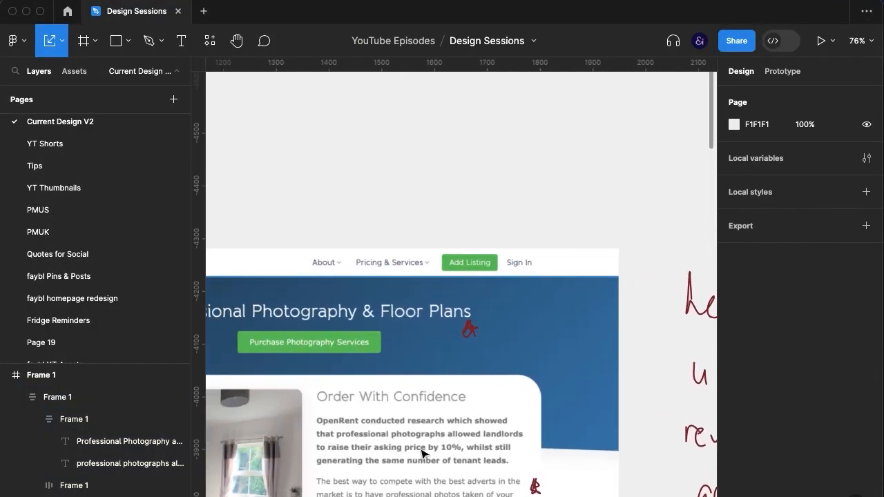
{"action": "left_click", "coordinate": [439, 433]}
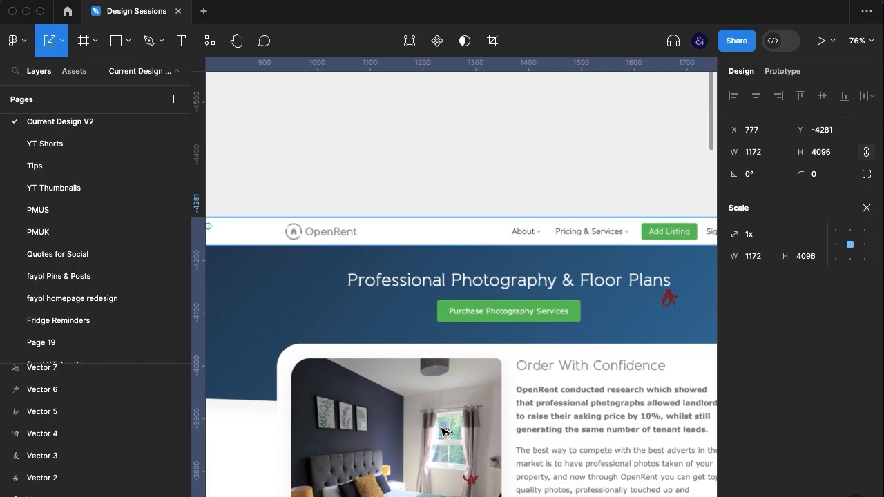
{"action": "left_click_drag", "start_coordinate": [442, 431], "coordinate": [444, 315]}
{"action": "left_click", "coordinate": [492, 41]}
{"action": "scroll", "coordinate": [506, 253], "scroll_direction": "down", "scroll_amount": 4}
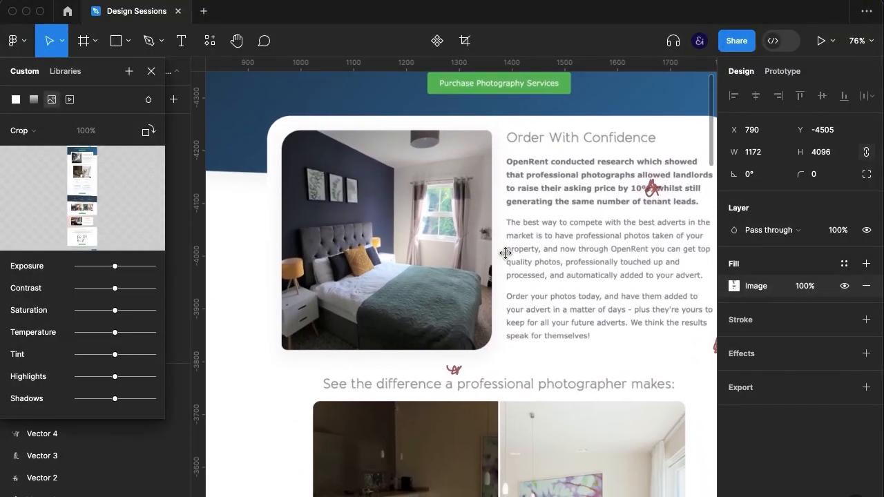
{"action": "key", "text": "Escape"}
{"action": "key", "text": "Escape"}
{"action": "scroll", "coordinate": [507, 256], "scroll_direction": "up", "scroll_amount": 3}
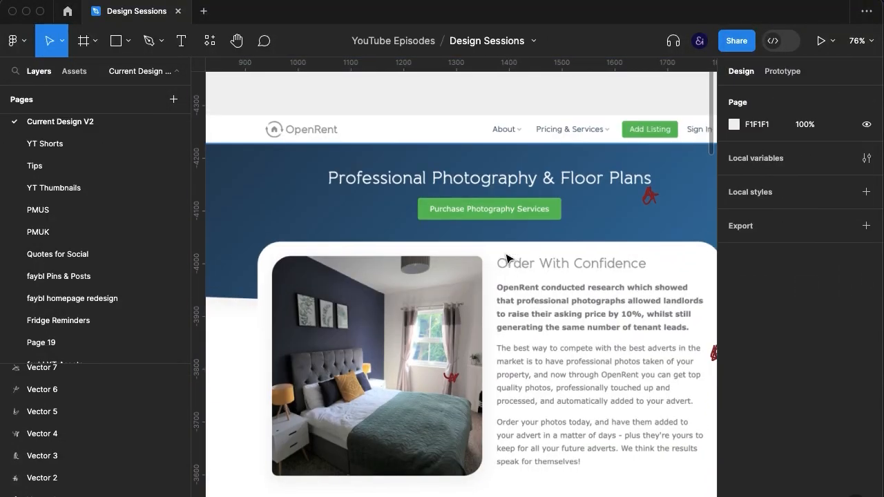
Set the font size of the two-line subtitle to 22.47
{"action": "key", "text": "super+backslash"}
{"action": "scroll", "coordinate": [603, 297], "scroll_direction": "right", "scroll_amount": 10}
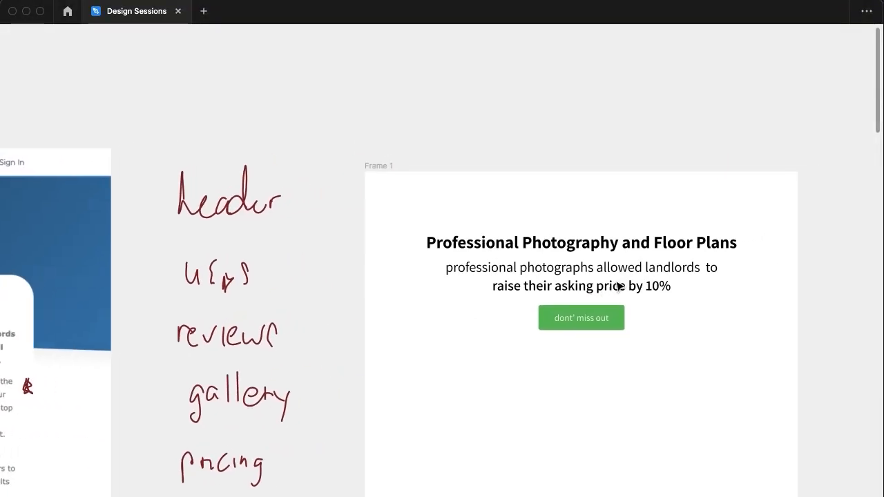
{"action": "left_click", "coordinate": [655, 277]}
{"action": "key", "text": "super+backslash"}
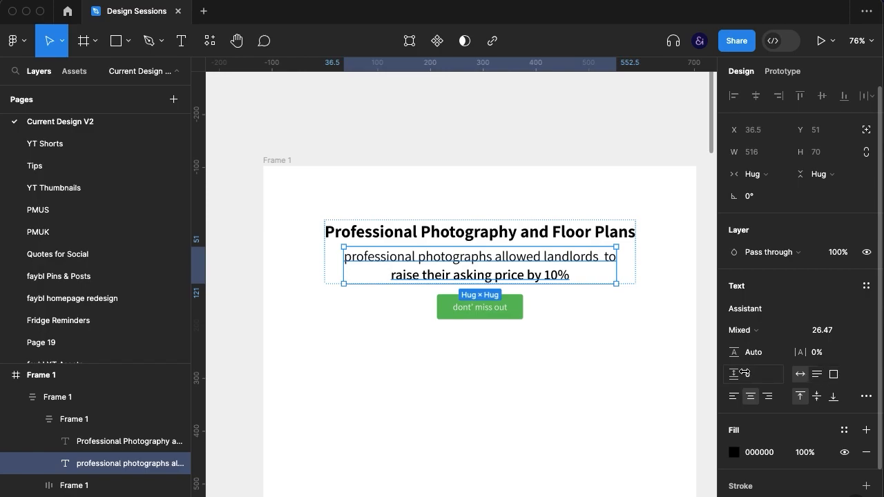
{"action": "left_click", "coordinate": [823, 330]}
{"action": "key", "text": "Down"}
{"action": "key", "text": "Down"}
{"action": "key", "text": "Down"}
{"action": "key", "text": "Down"}
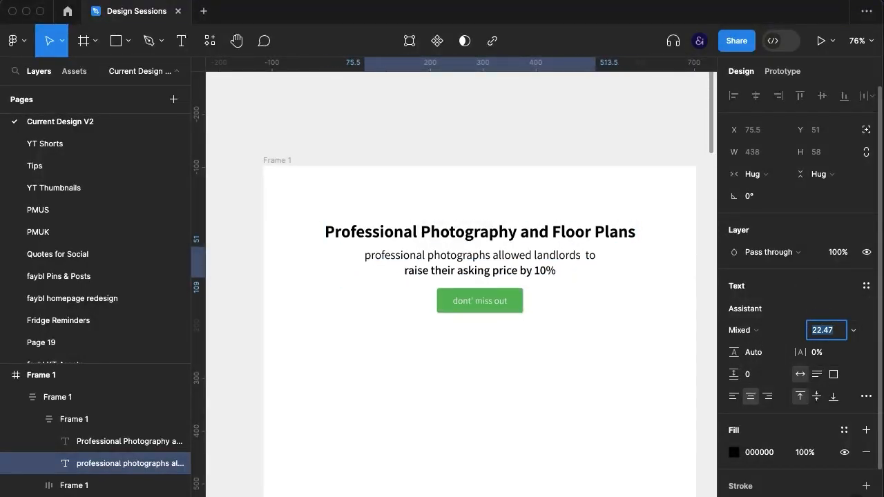
{"action": "left_click", "coordinate": [535, 376]}
Reduce the subtitle's font size slightly further
{"action": "left_click", "coordinate": [535, 270]}
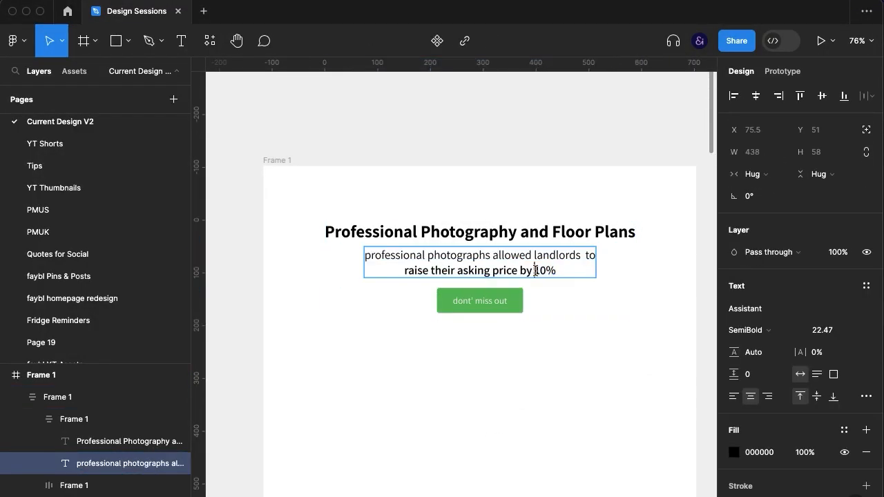
{"action": "left_click", "coordinate": [489, 367]}
{"action": "left_click", "coordinate": [489, 368]}
{"action": "scroll", "coordinate": [483, 279], "scroll_direction": "left", "scroll_amount": 2}
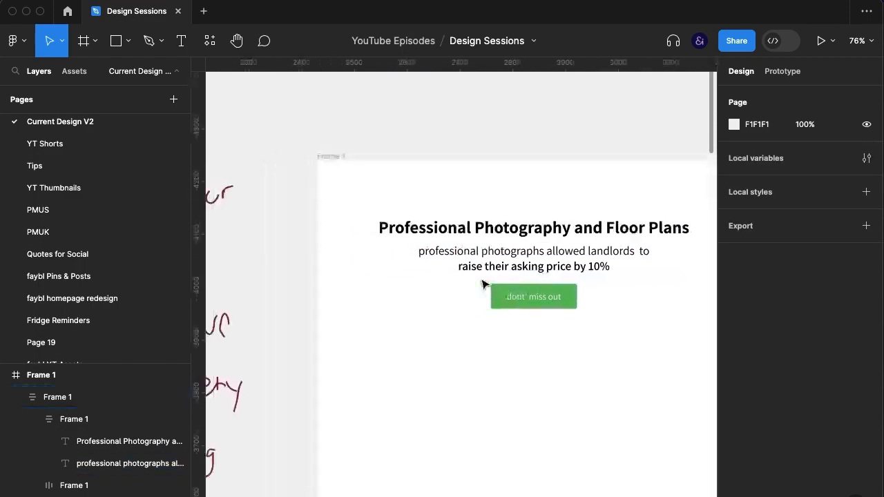
{"action": "scroll", "coordinate": [483, 284], "scroll_direction": "right", "scroll_amount": 2}
{"action": "left_click", "coordinate": [483, 284]}
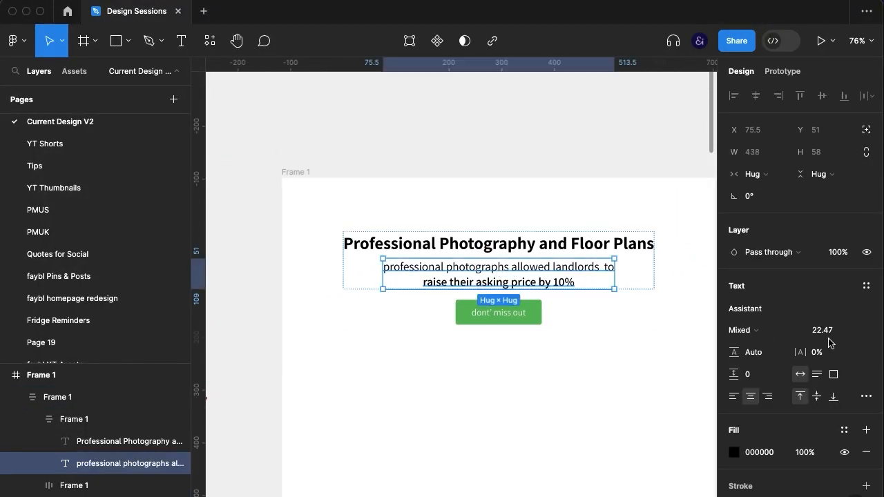
{"action": "left_click", "coordinate": [833, 332]}
{"action": "left_click", "coordinate": [536, 400]}
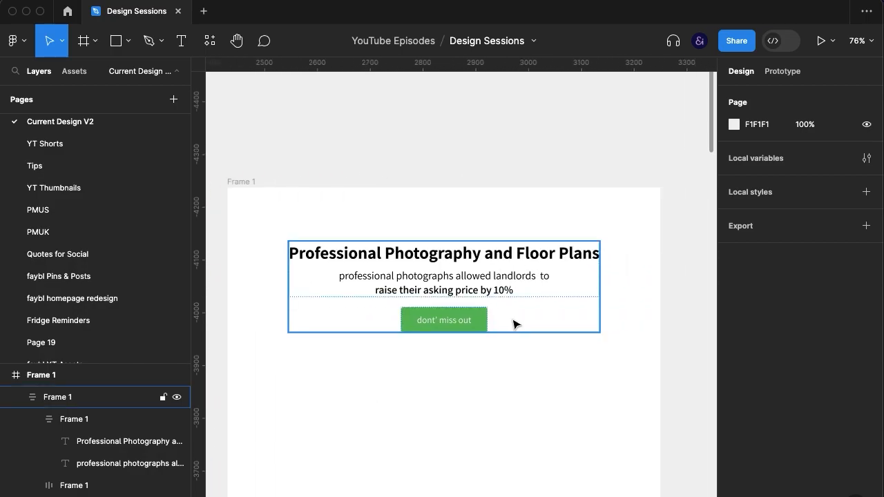
Set the button's padding to 28 horizontally and 11 vertically and correct its label to "don't miss out"
{"action": "left_click", "coordinate": [475, 320]}
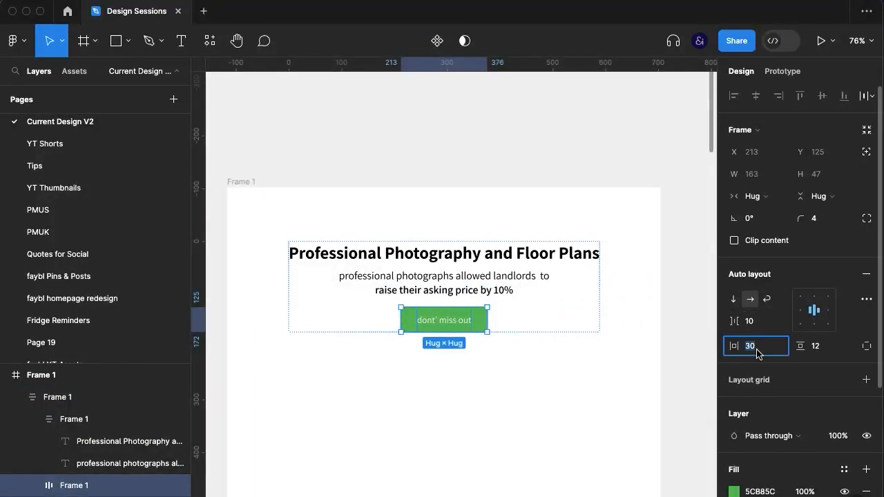
{"action": "key", "text": "Down"}
{"action": "key", "text": "Down"}
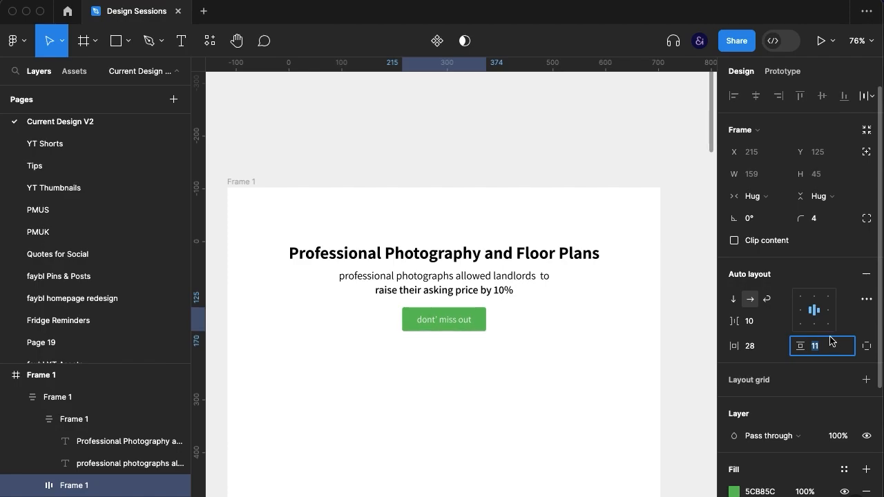
{"action": "left_click", "coordinate": [612, 401]}
{"action": "double_click", "coordinate": [430, 325]}
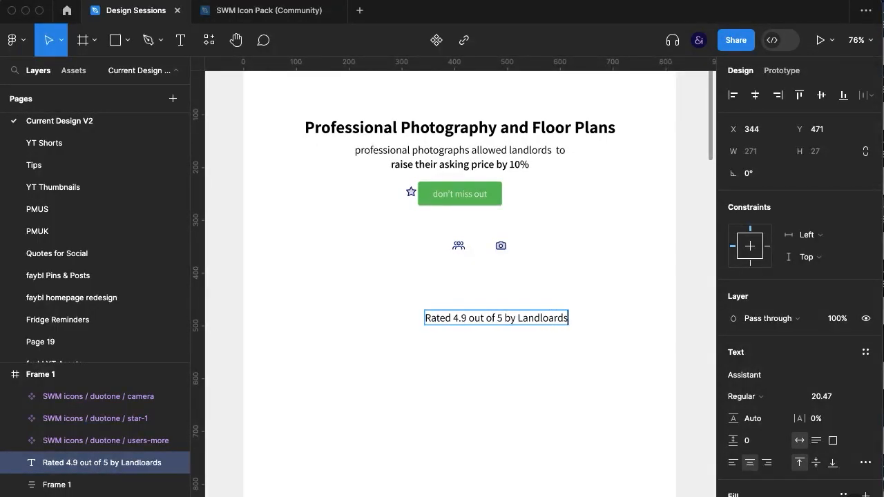
Correct the rating text to "Rated 4.9 out of 5 by Landlords" and place it and the star icon together below the button
{"action": "key", "text": "Escape"}
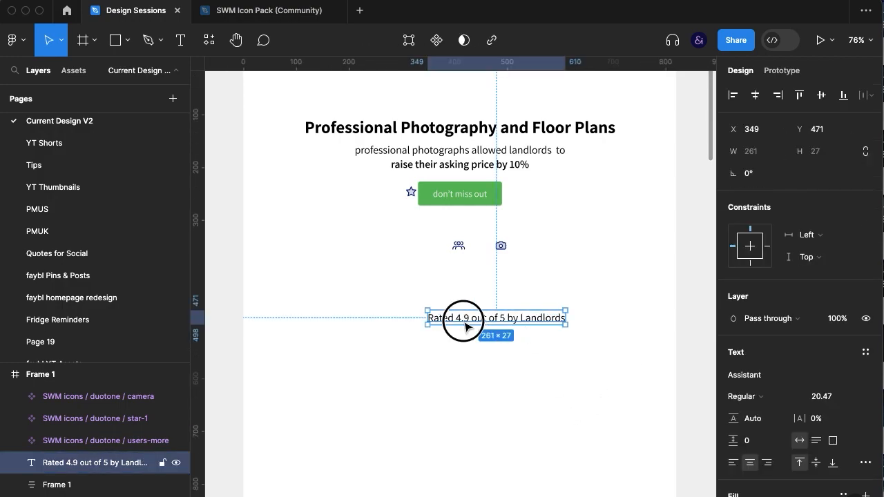
{"action": "left_click_drag", "start_coordinate": [484, 320], "coordinate": [412, 314]}
{"action": "left_click_drag", "start_coordinate": [411, 191], "coordinate": [329, 285]}
Combine the star icon and the rating text into a horizontal auto layout frame with a spacing of 15
{"action": "left_click", "coordinate": [391, 305], "text": "shift"}
{"action": "left_click", "coordinate": [865, 319]}
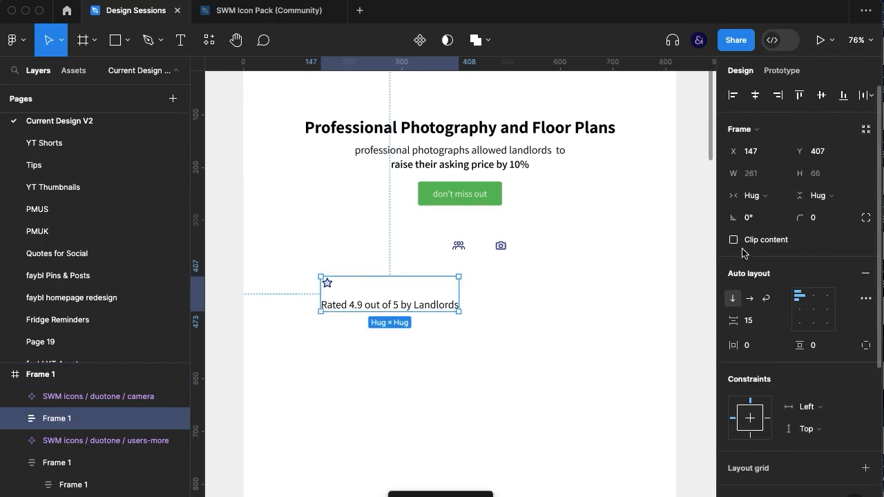
{"action": "left_click", "coordinate": [750, 299]}
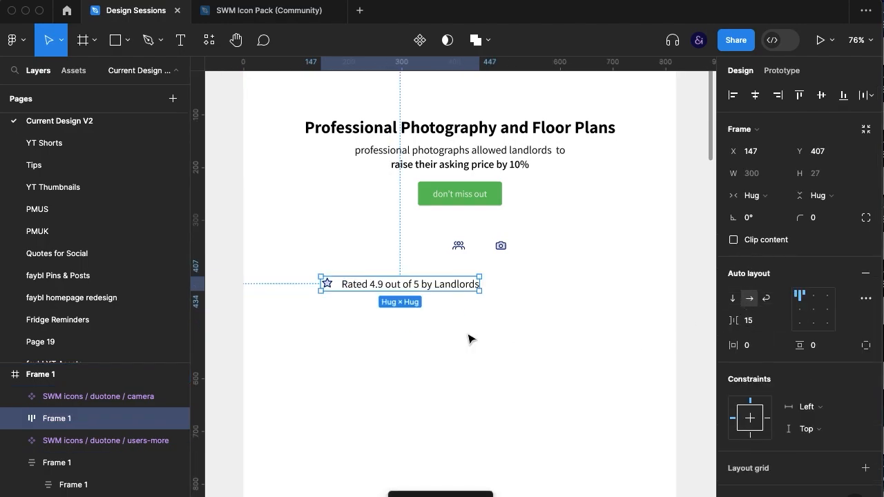
Break the rating text into two lines before "by Landlords"
{"action": "double_click", "coordinate": [419, 285]}
{"action": "double_click", "coordinate": [421, 284]}
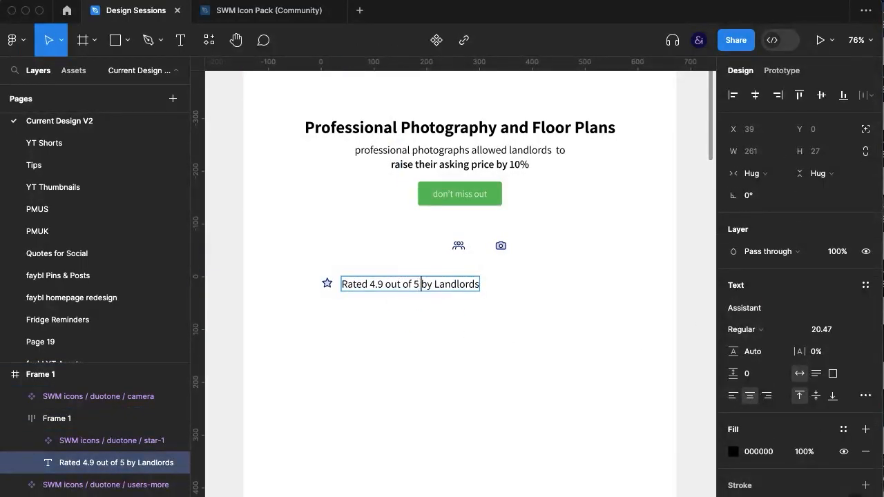
{"action": "key", "text": "Return"}
{"action": "key", "text": "Escape"}
Left-align the rating text and centre the star icon vertically beside it
{"action": "left_click", "coordinate": [364, 284]}
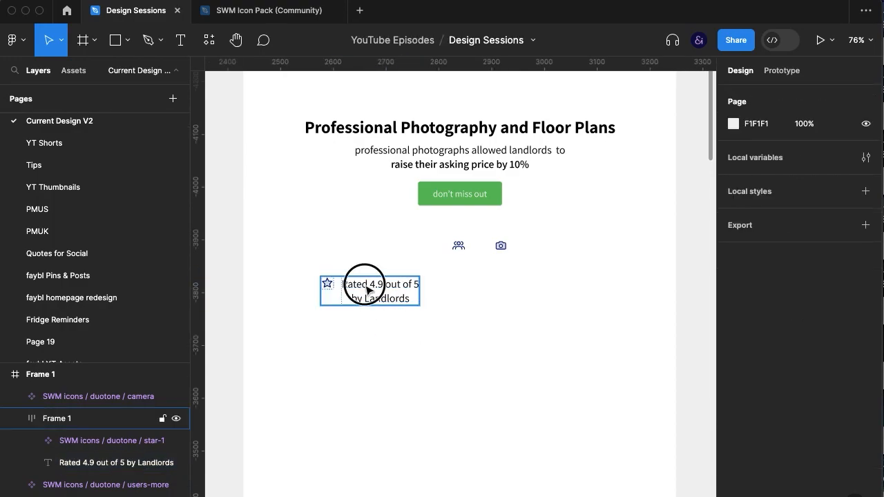
{"action": "left_click", "coordinate": [366, 297]}
{"action": "left_click", "coordinate": [731, 399]}
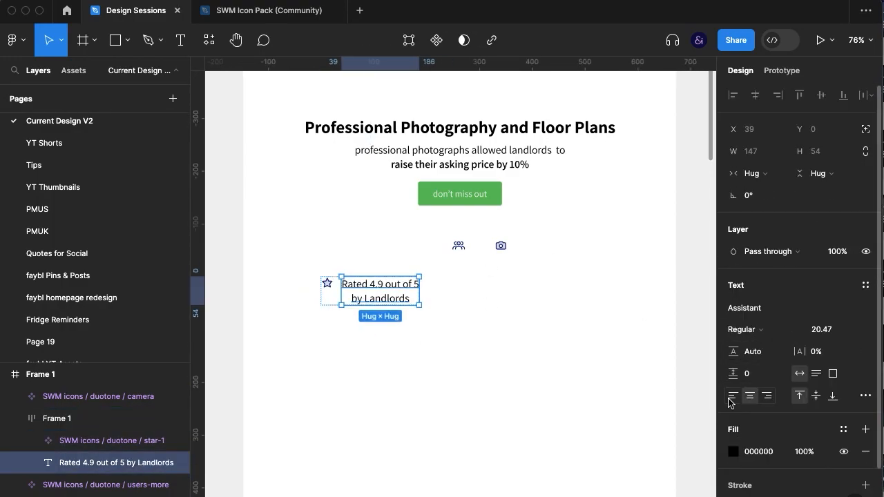
{"action": "left_click", "coordinate": [514, 353]}
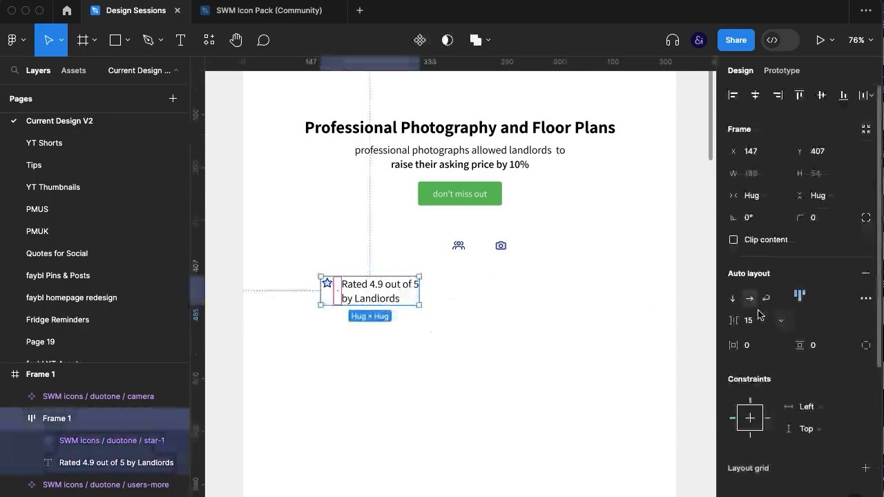
{"action": "left_click", "coordinate": [394, 345]}
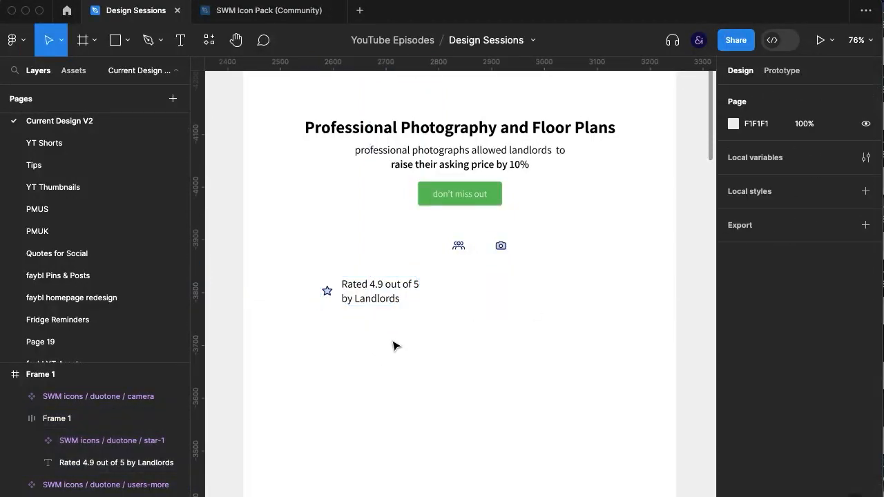
Enlarge the star icon so it better matches the height of the two-line rating text
{"action": "double_click", "coordinate": [359, 289]}
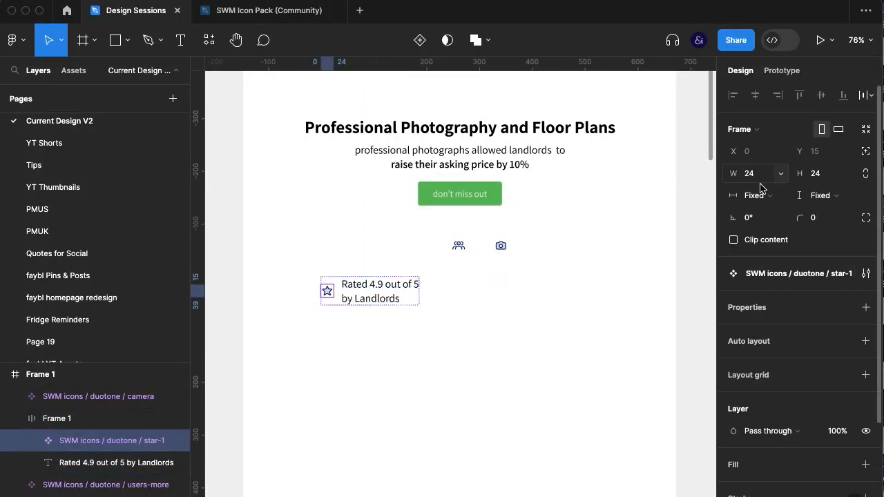
{"action": "key", "text": "Up"}
{"action": "key", "text": "Up"}
{"action": "key", "text": "Up"}
{"action": "key", "text": "Up"}
{"action": "key", "text": "Up"}
{"action": "key", "text": "Up"}
{"action": "key", "text": "Up"}
{"action": "key", "text": "Up"}
{"action": "key", "text": "Up"}
{"action": "key", "text": "Up"}
{"action": "key", "text": "Up"}
{"action": "key", "text": "Up"}
{"action": "key", "text": "Up"}
{"action": "key", "text": "Up"}
{"action": "key", "text": "Up"}
{"action": "key", "text": "Up"}
{"action": "key", "text": "Up"}
{"action": "key", "text": "Up"}
{"action": "key", "text": "Up"}
{"action": "key", "text": "Up"}
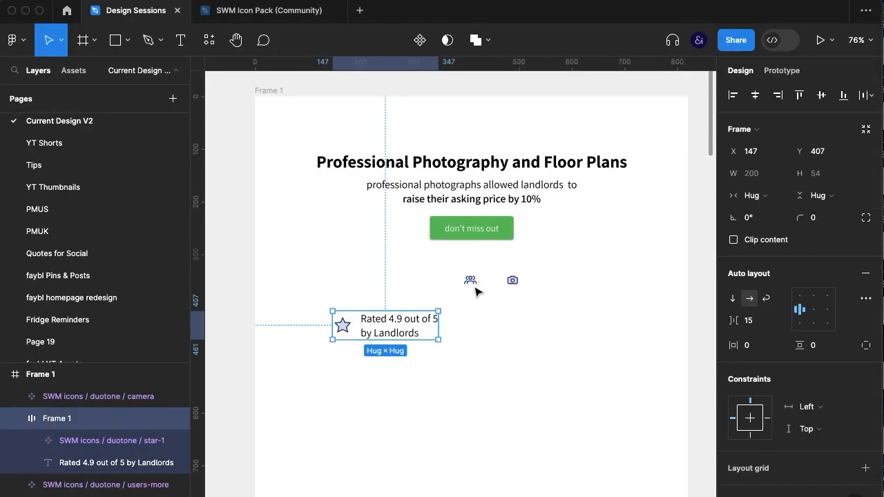
Duplicate the star rating item to its right and change the copy's text to "Best-in-class Photographers" on two lines
{"action": "left_click_drag", "start_coordinate": [388, 332], "coordinate": [476, 351]}
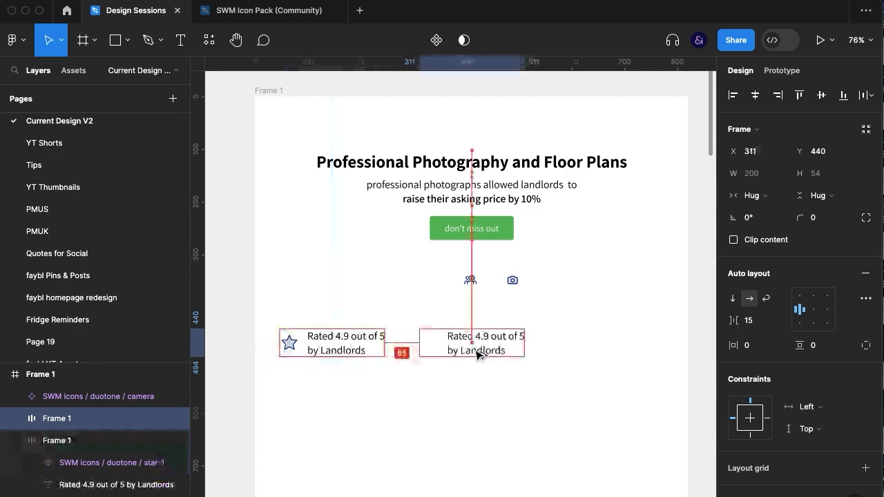
{"action": "double_click", "coordinate": [475, 344]}
{"action": "double_click", "coordinate": [474, 344]}
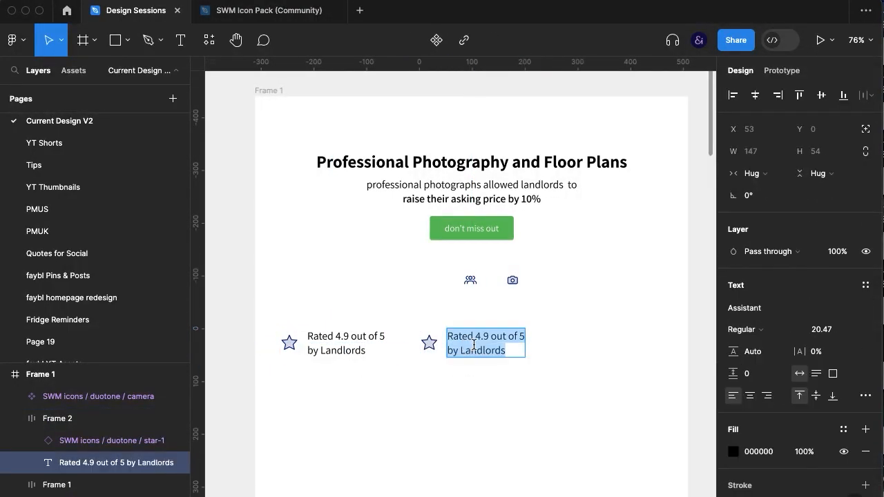
{"action": "type", "text": "Best-in-class"}
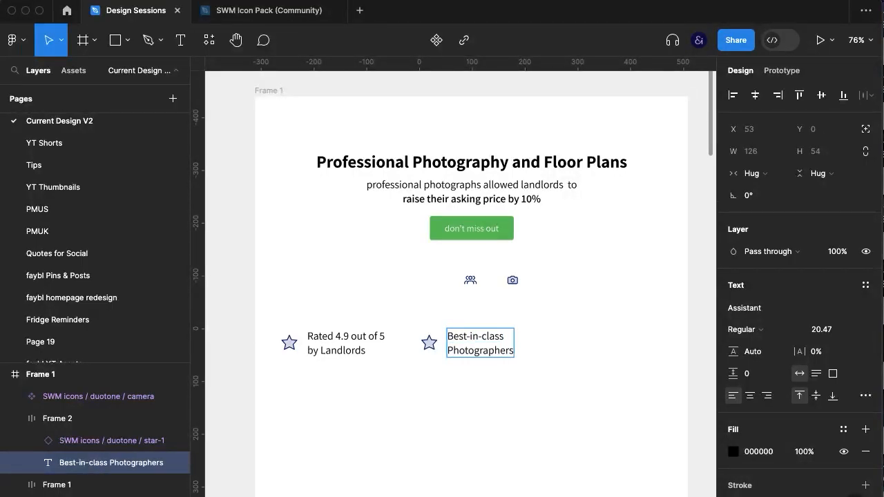
Replace the star in the "Best-in-class Photographers" item with an enlarged copy of the camera icon
{"action": "left_click_drag", "start_coordinate": [513, 280], "coordinate": [449, 343]}
{"action": "type", "text": "30"}
{"action": "key", "text": "Return"}
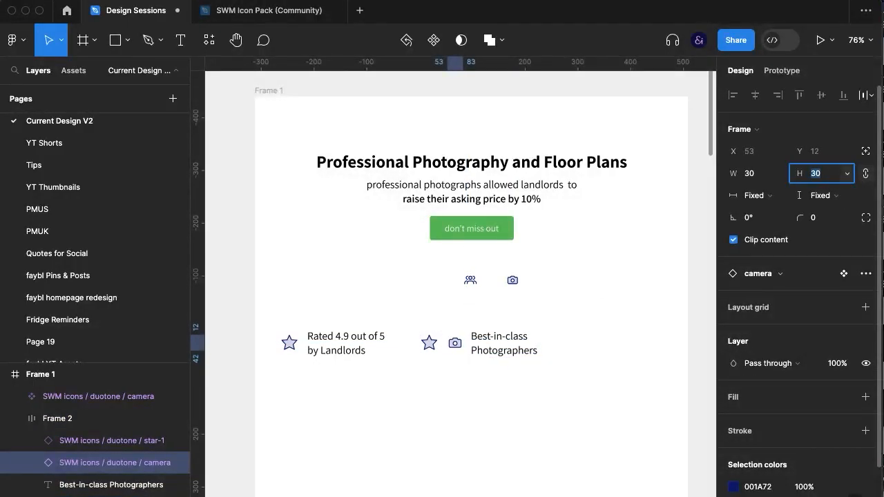
{"action": "key", "text": "Up"}
{"action": "left_click", "coordinate": [429, 343]}
{"action": "key", "text": "Delete"}
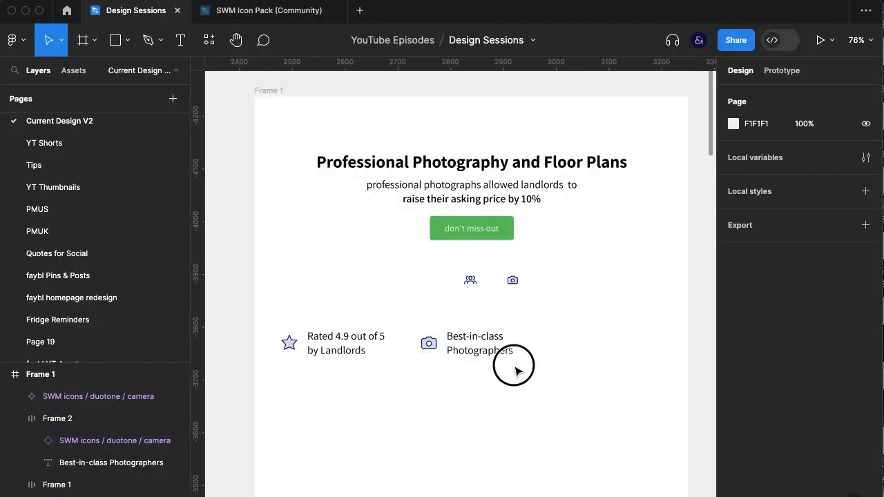
Duplicate the photographers item to its right and change the copy's text to "Digitally Delivered Photos", with "Photos" on the second line
{"action": "left_click_drag", "start_coordinate": [486, 355], "coordinate": [601, 355]}
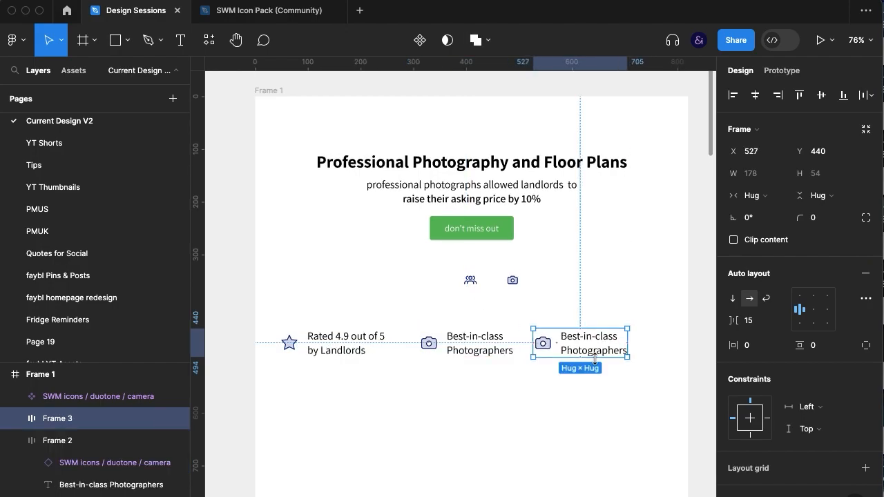
{"action": "double_click", "coordinate": [592, 347]}
{"action": "type", "text": "D"}
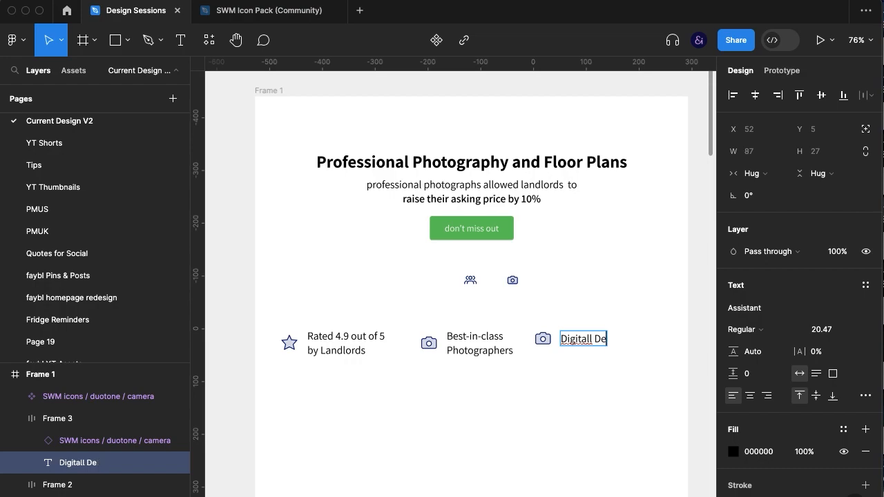
{"action": "type", "text": "igitally Delivered"}
{"action": "key", "text": "Return"}
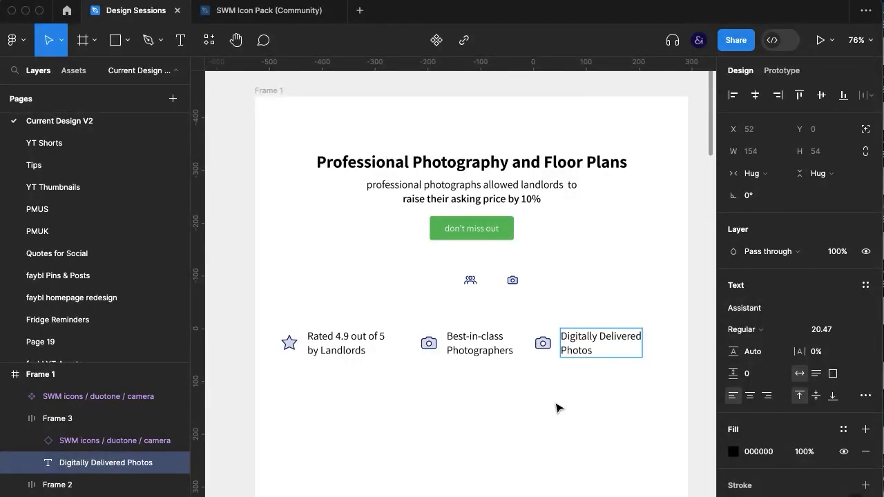
{"action": "key", "text": "Escape"}
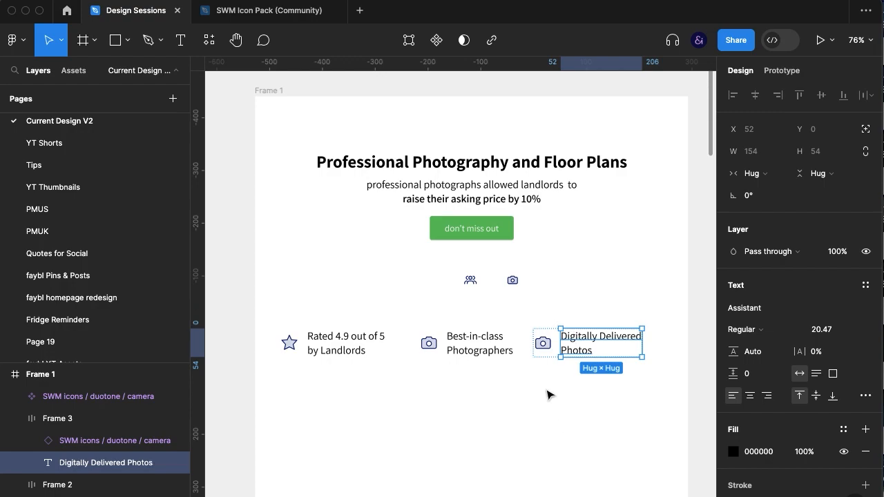
Replace the camera in the "Best-in-class Photographers" item with a copy of the users icon, proportionally enlarged to 35 × 35
{"action": "left_click_drag", "start_coordinate": [474, 282], "coordinate": [446, 344]}
{"action": "left_click", "coordinate": [429, 346]}
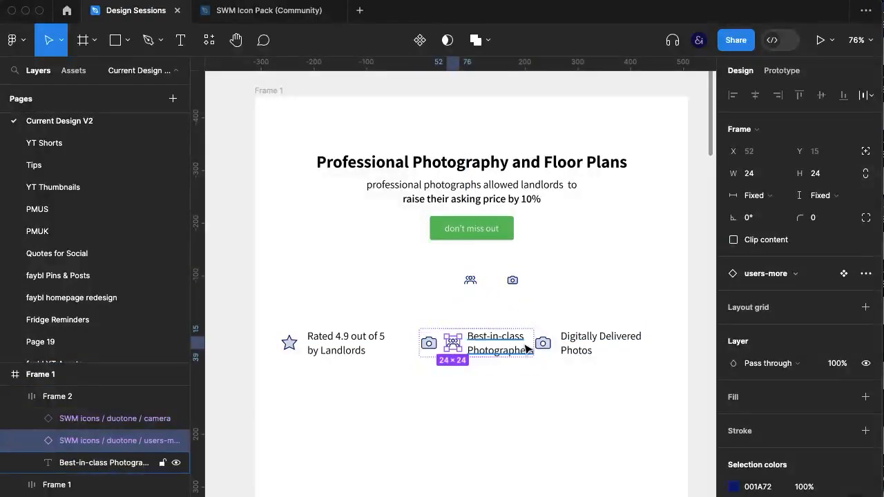
{"action": "left_click", "coordinate": [865, 176]}
{"action": "left_click", "coordinate": [817, 174]}
{"action": "key", "text": "Up"}
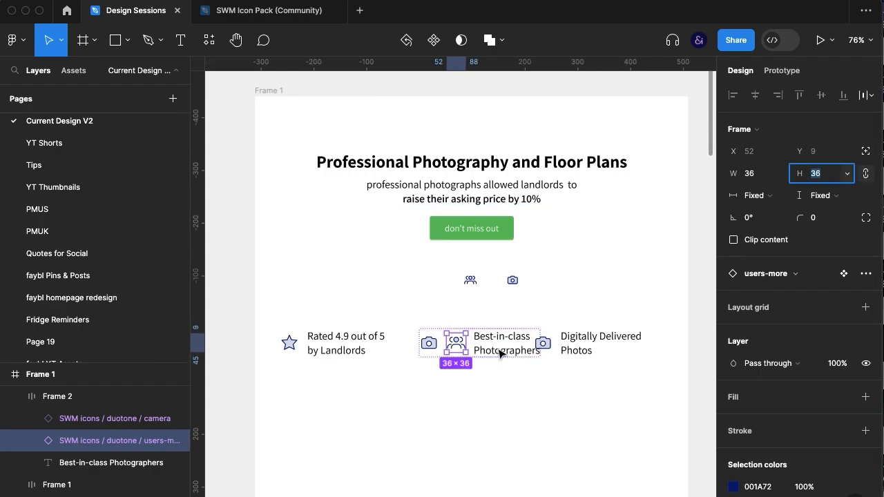
{"action": "key", "text": "Up"}
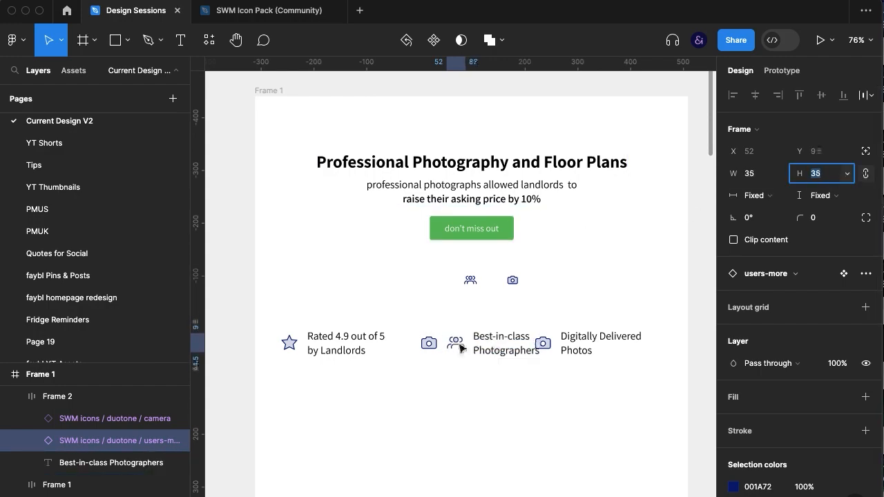
{"action": "left_click", "coordinate": [427, 355]}
{"action": "key", "text": "Delete"}
Combine the three icon-and-text items into one horizontal auto layout frame
{"action": "left_click", "coordinate": [478, 351]}
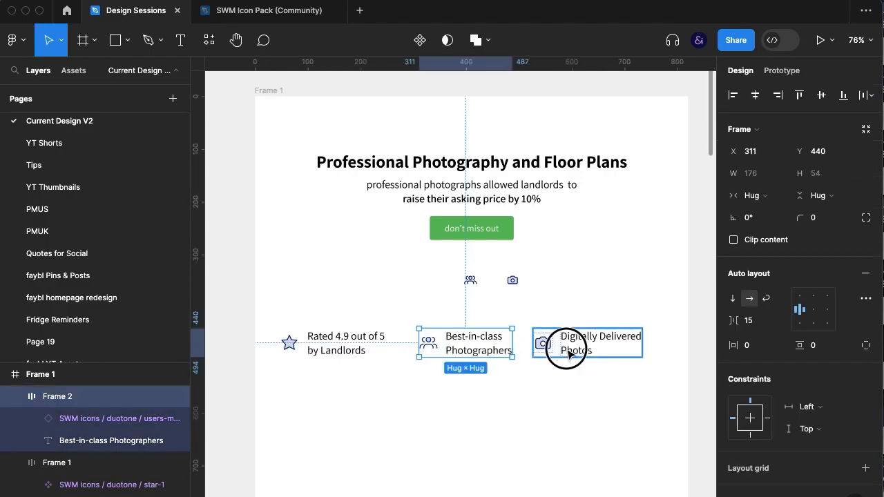
{"action": "left_click", "coordinate": [568, 353]}
{"action": "left_click", "coordinate": [474, 350], "text": "shift"}
{"action": "left_click", "coordinate": [359, 350], "text": "shift"}
{"action": "key", "text": "super+g"}
{"action": "key", "text": "shift+a"}
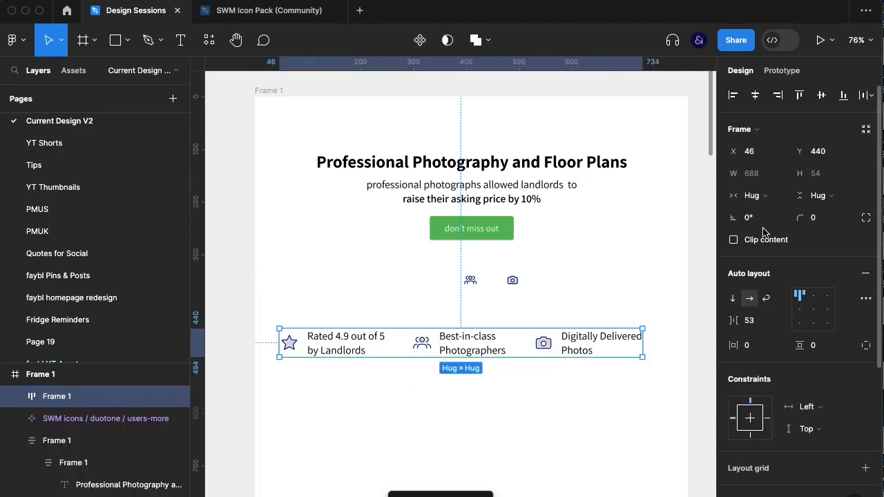
Set the spacing between the three selling-point items to 60
{"action": "key", "text": "Down"}
{"action": "key", "text": "Down"}
{"action": "key", "text": "Down"}
{"action": "key", "text": "shift+Up"}
{"action": "left_click", "coordinate": [589, 415]}
{"action": "left_click", "coordinate": [595, 351]}
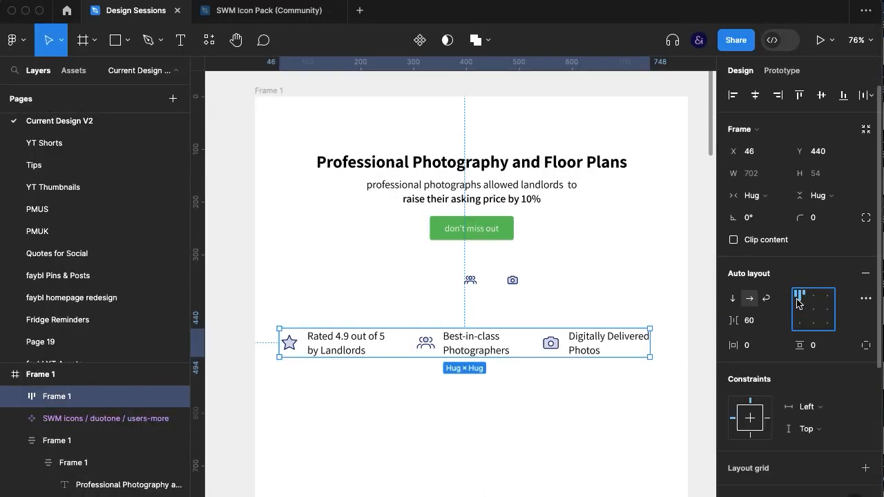
Stretch the selling-points row across the full 820 width of the page frame and set its horizontal padding to 30
{"action": "left_click_drag", "start_coordinate": [279, 353], "coordinate": [255, 349]}
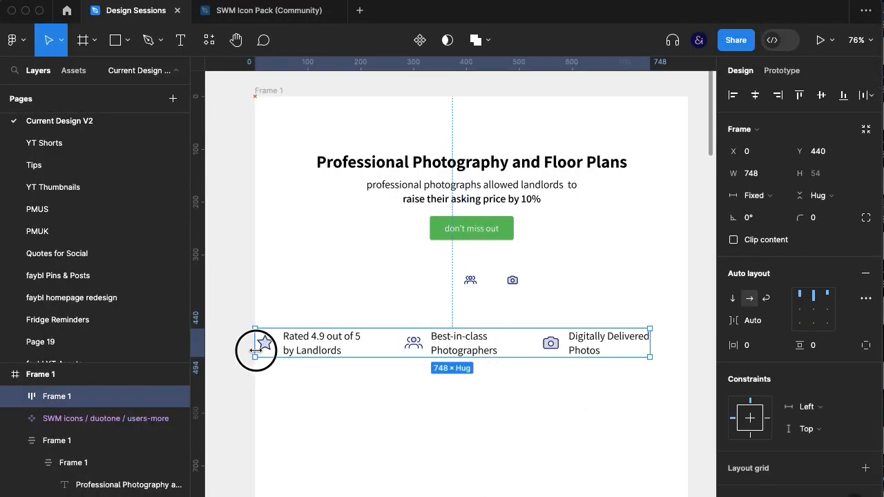
{"action": "left_click_drag", "start_coordinate": [648, 342], "coordinate": [688, 347]}
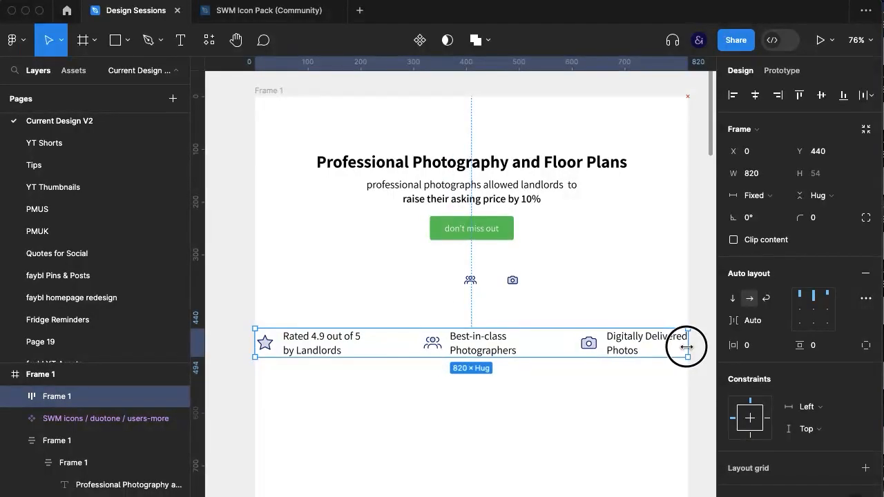
{"action": "key", "text": "shift+Up"}
{"action": "key", "text": "shift+Up"}
{"action": "key", "text": "shift+Up"}
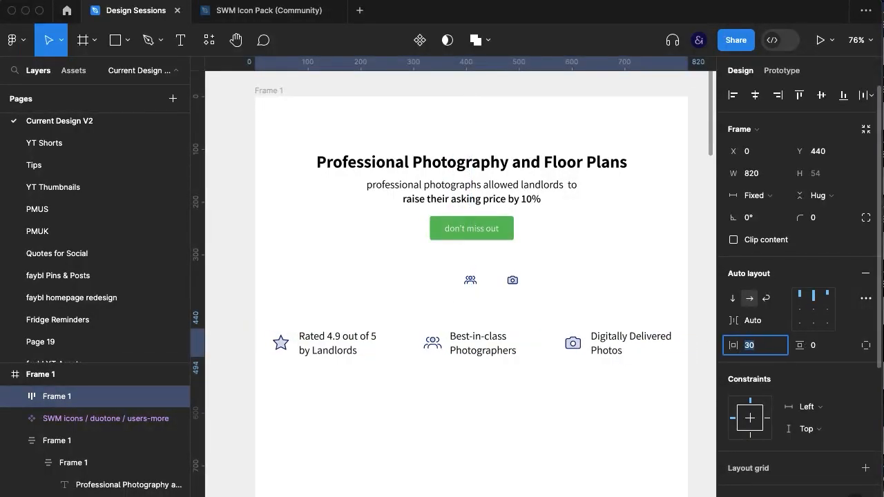
{"action": "left_click", "coordinate": [639, 387]}
Reduce the font size of all three selling-point texts by 3
{"action": "left_click", "coordinate": [619, 353], "text": "super"}
{"action": "left_click", "coordinate": [499, 338], "text": "shift+super"}
{"action": "left_click", "coordinate": [332, 338], "text": "shift+super"}
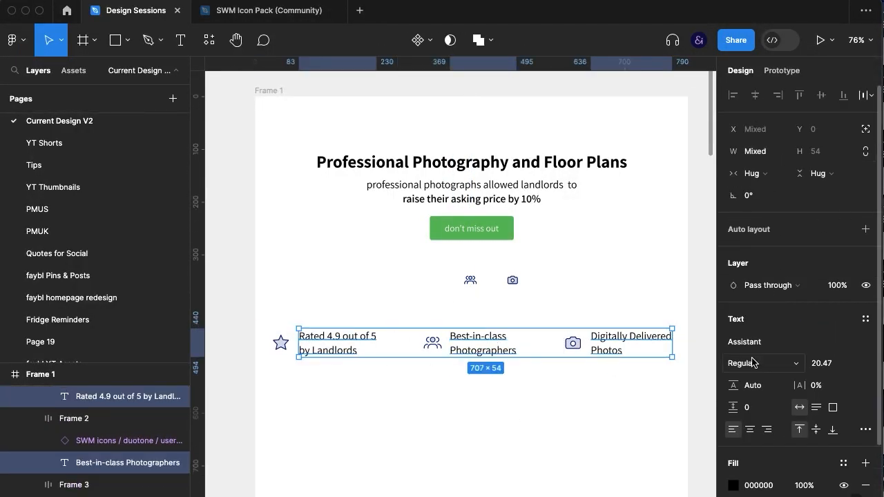
{"action": "left_click", "coordinate": [823, 363]}
{"action": "key", "text": "Down"}
{"action": "key", "text": "Down"}
{"action": "key", "text": "Down"}
{"action": "left_click", "coordinate": [615, 357]}
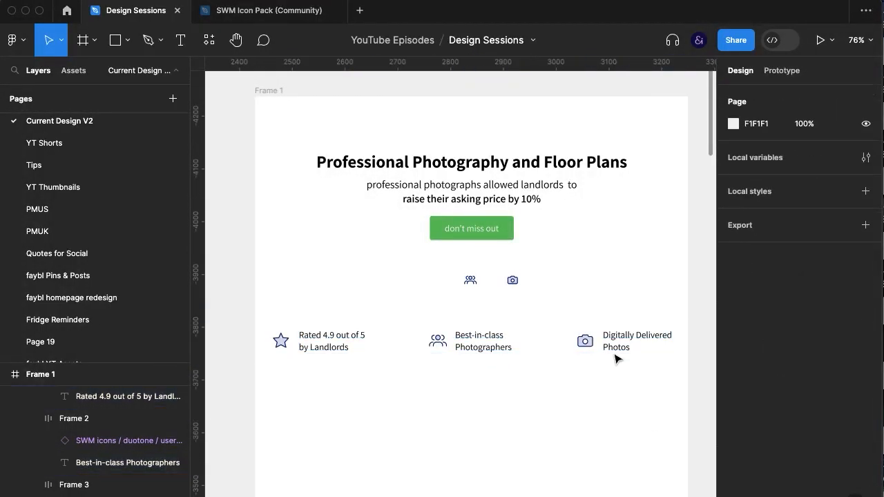
Set the row's horizontal padding to 50 and remove the leftover users and camera icons above it
{"action": "left_click", "coordinate": [610, 351]}
{"action": "left_click", "coordinate": [749, 346]}
{"action": "key", "text": "shift+Up"}
{"action": "key", "text": "shift+Up"}
{"action": "left_click_drag", "start_coordinate": [539, 267], "coordinate": [444, 315]}
{"action": "left_click", "coordinate": [537, 351]}
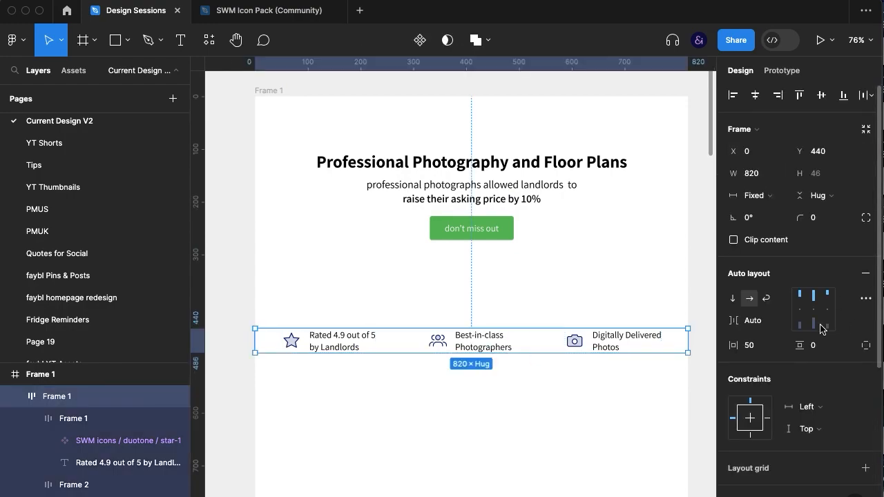
Collapse the three item frames in the layer list and set the row's vertical padding to 10
{"action": "left_click", "coordinate": [33, 421]}
{"action": "left_click", "coordinate": [31, 441]}
{"action": "left_click", "coordinate": [31, 461]}
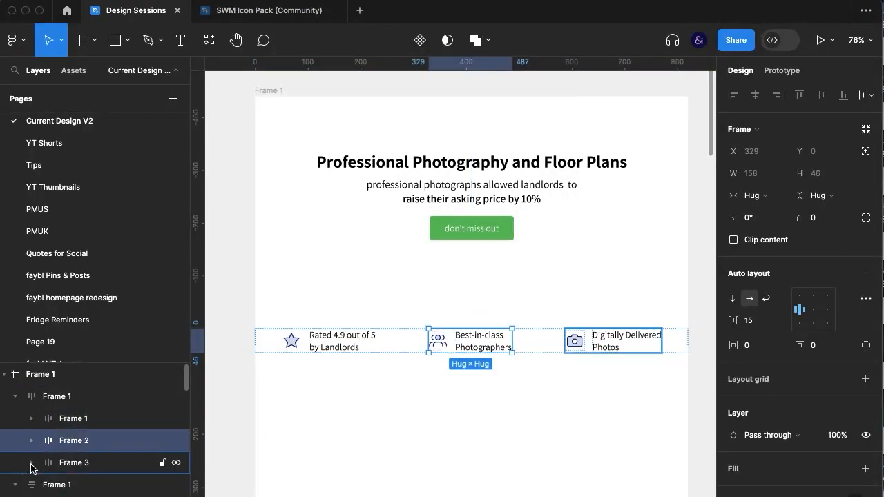
{"action": "left_click", "coordinate": [71, 403]}
{"action": "left_click", "coordinate": [822, 346]}
{"action": "key", "text": "shift+Up"}
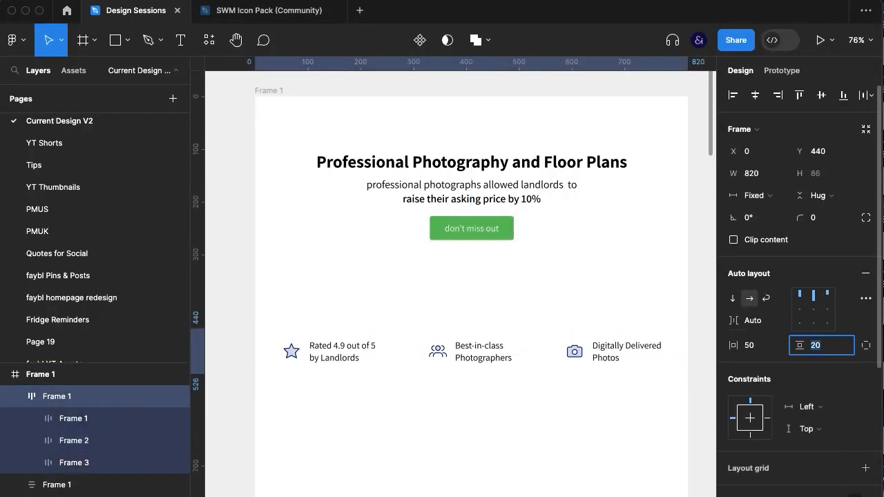
{"action": "scroll", "coordinate": [767, 395], "scroll_direction": "down", "scroll_amount": 5}
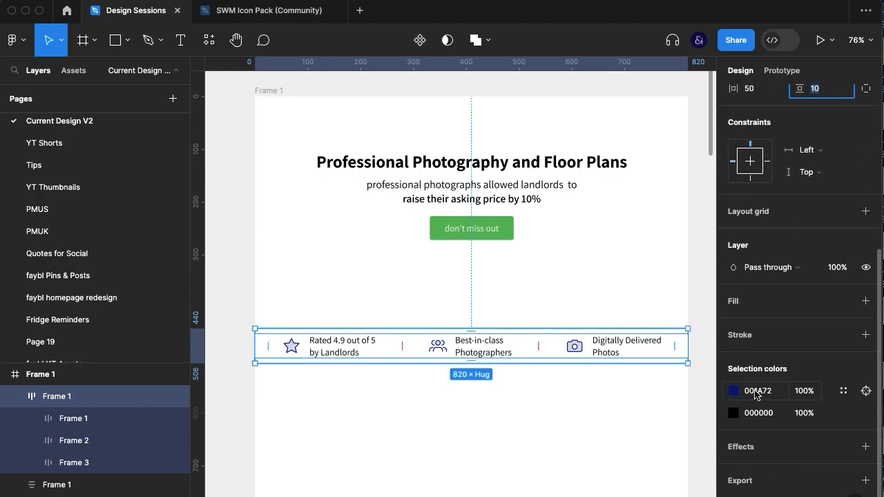
{"action": "left_click", "coordinate": [662, 389]}
Try to outline the selling-points row with a black inside stroke of 1
{"action": "left_click", "coordinate": [654, 352]}
{"action": "scroll", "coordinate": [769, 401], "scroll_direction": "down", "scroll_amount": 5}
{"action": "left_click", "coordinate": [763, 341]}
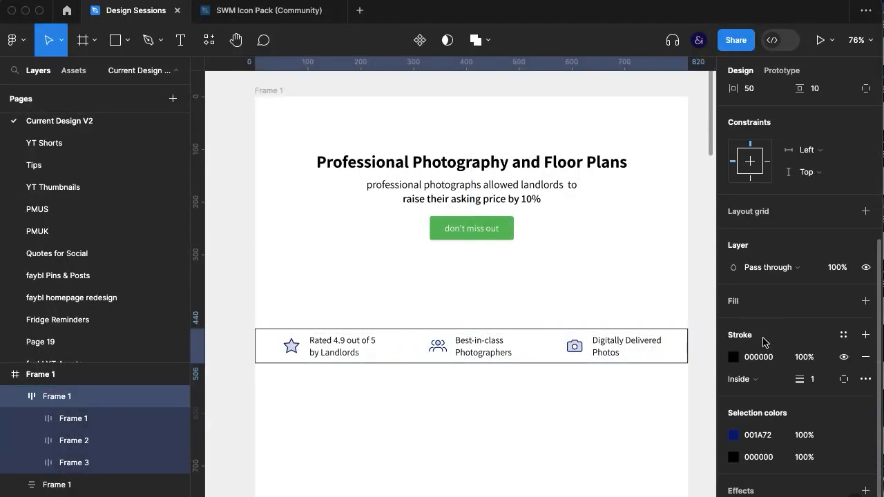
{"action": "key", "text": "super+z"}
Draw a horizontal line about 624 long below the row and place it inside the row's frame, above the items in layer order
{"action": "left_click", "coordinate": [529, 440]}
{"action": "key", "text": "l"}
{"action": "left_click_drag", "start_coordinate": [305, 399], "coordinate": [635, 399]}
{"action": "left_click_drag", "start_coordinate": [104, 398], "coordinate": [99, 420]}
Wrap the three items in a nested horizontal auto layout frame and make its width fill the container
{"action": "left_click", "coordinate": [183, 397]}
{"action": "left_click", "coordinate": [100, 443]}
{"action": "left_click", "coordinate": [94, 482], "text": "shift"}
{"action": "key", "text": "super+g"}
{"action": "key", "text": "shift+a"}
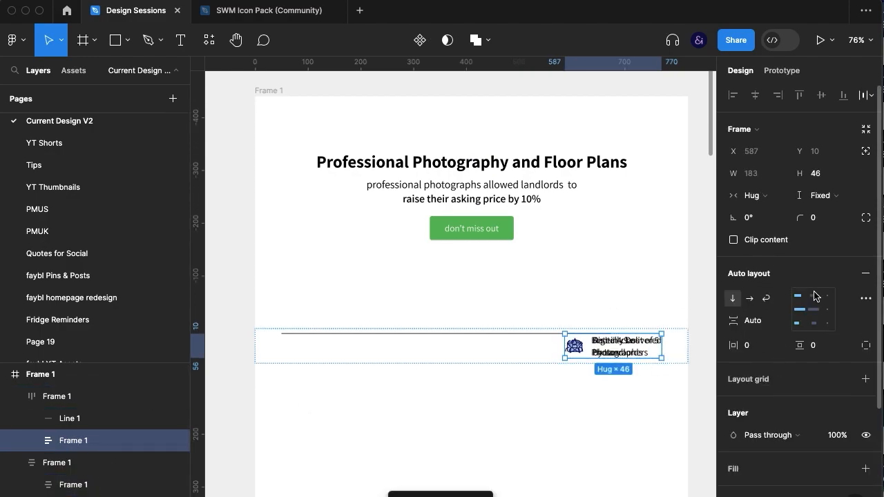
{"action": "left_click", "coordinate": [750, 299]}
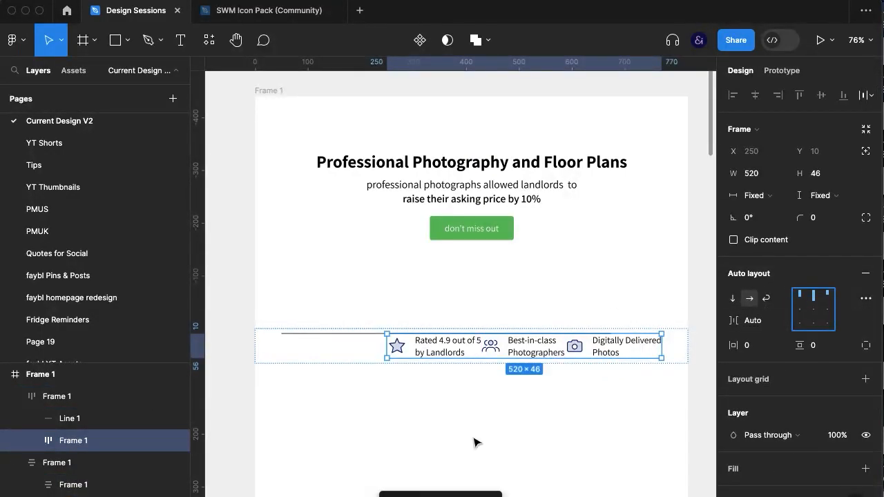
{"action": "left_click", "coordinate": [768, 195]}
{"action": "left_click", "coordinate": [764, 222]}
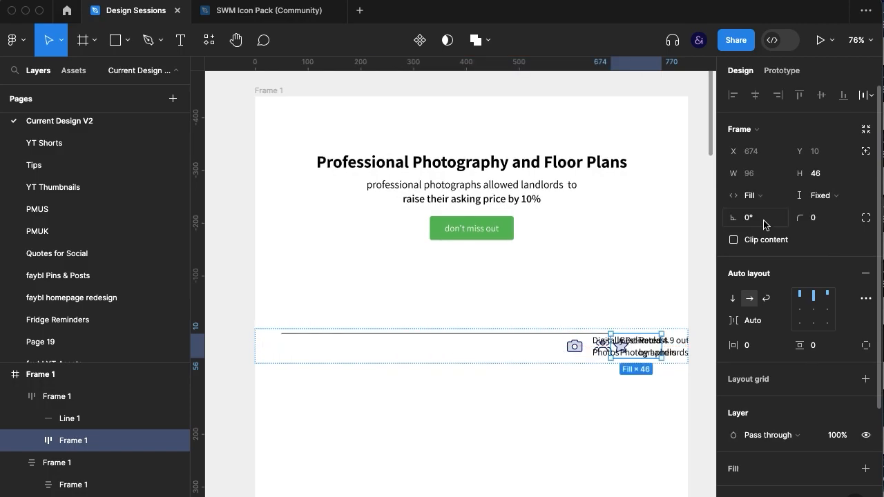
Switch the outer frame holding the line and items to vertical auto layout with vertical padding 0
{"action": "scroll", "coordinate": [76, 460], "scroll_direction": "down", "scroll_amount": 1}
{"action": "left_click", "coordinate": [16, 423]}
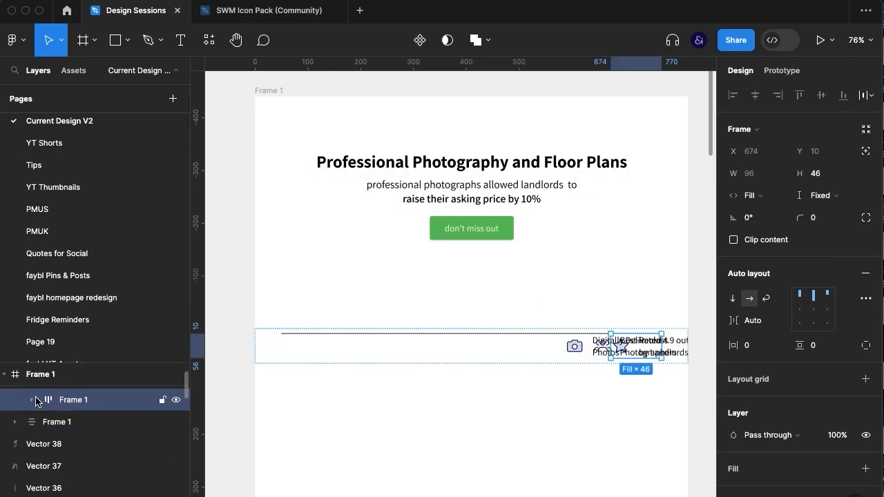
{"action": "left_click", "coordinate": [33, 400]}
{"action": "left_click", "coordinate": [86, 405]}
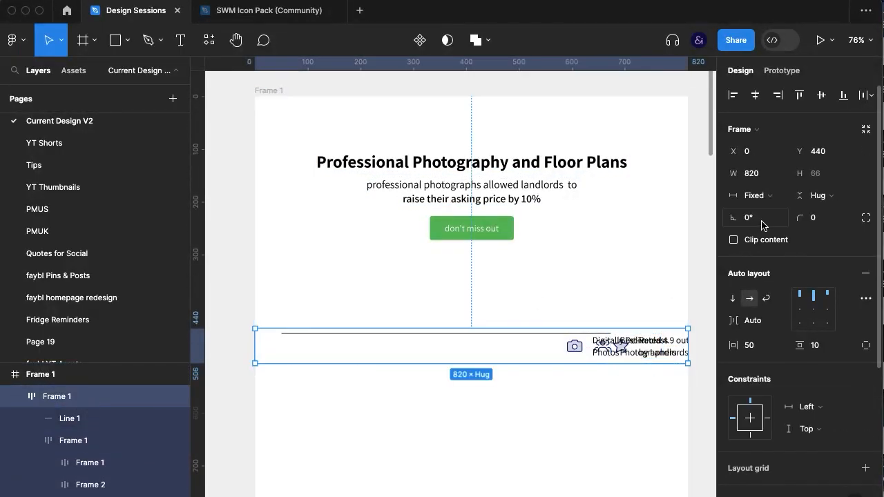
{"action": "left_click", "coordinate": [734, 300]}
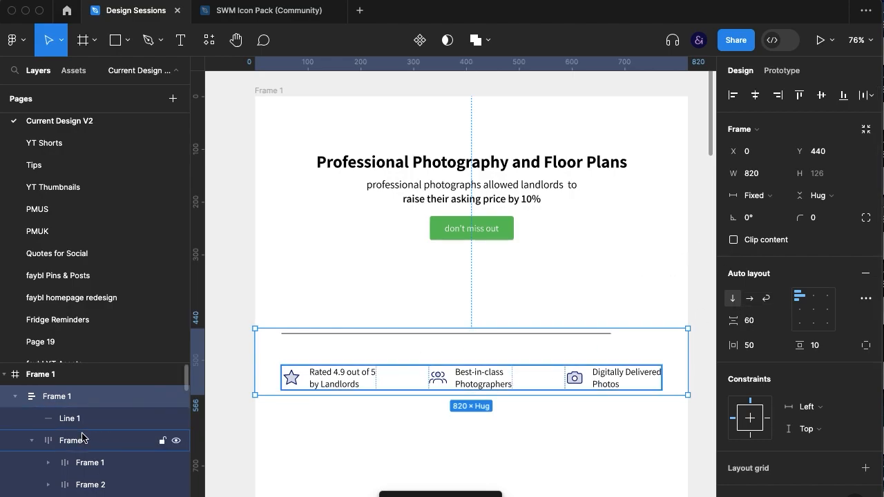
{"action": "left_click", "coordinate": [760, 346]}
{"action": "key", "text": "Tab"}
{"action": "type", "text": "0"}
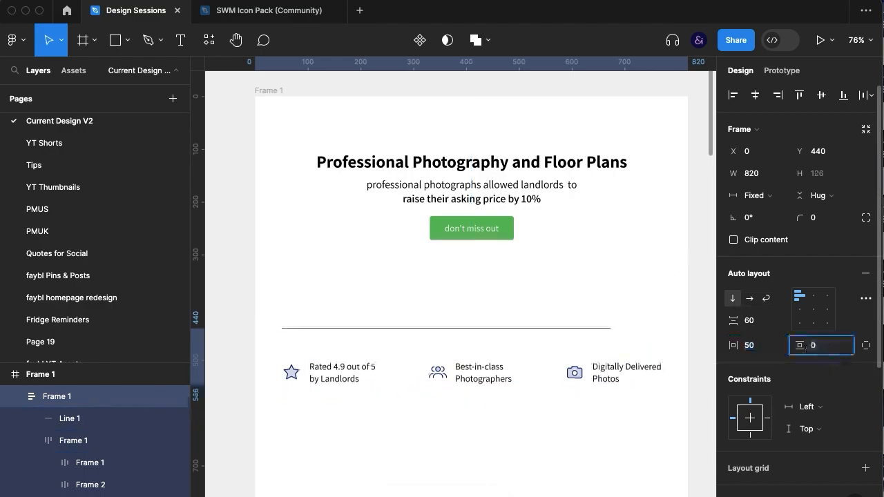
Duplicate the divider line and place the copy below the selling-point items
{"action": "left_click", "coordinate": [38, 440]}
{"action": "left_click", "coordinate": [111, 417]}
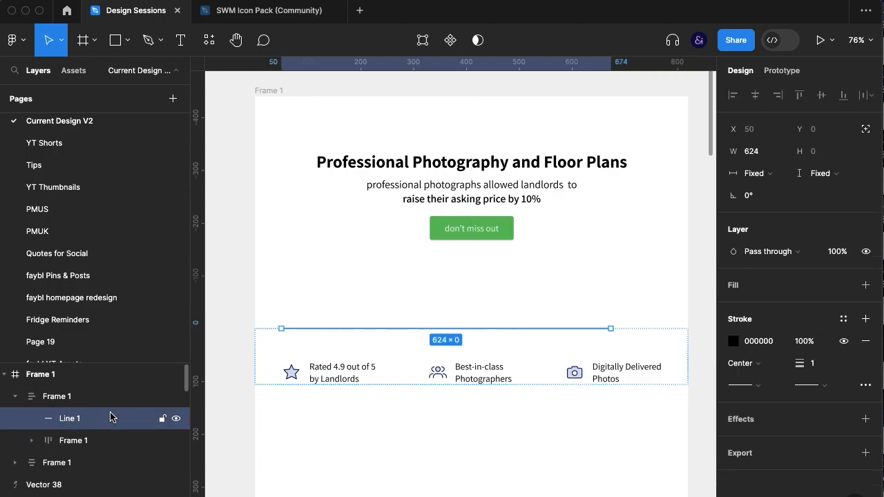
{"action": "key", "text": "ctrl+d"}
{"action": "key", "text": "Down"}
Set the height of the nested frame holding the three selling points to hug its contents
{"action": "left_click", "coordinate": [453, 385]}
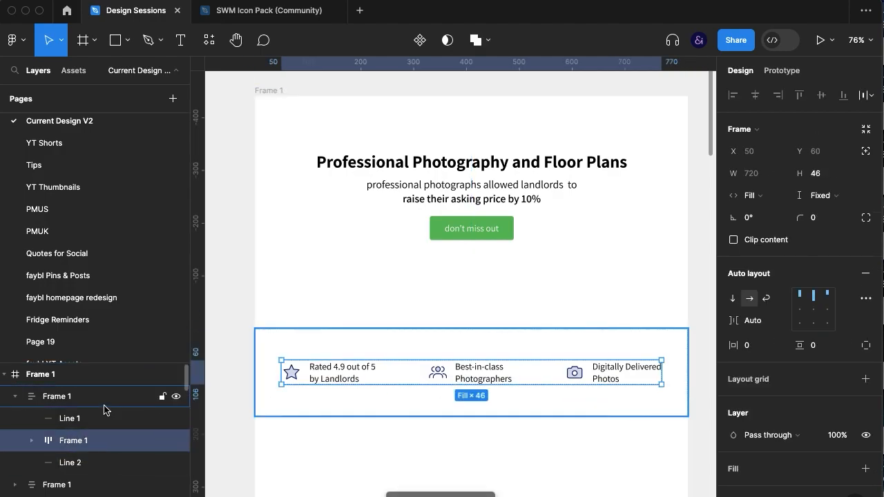
{"action": "left_click", "coordinate": [821, 196]}
{"action": "left_click", "coordinate": [767, 209]}
Reduce the outer row frame's vertical spacing between the lines and the items to 22
{"action": "left_click", "coordinate": [68, 396]}
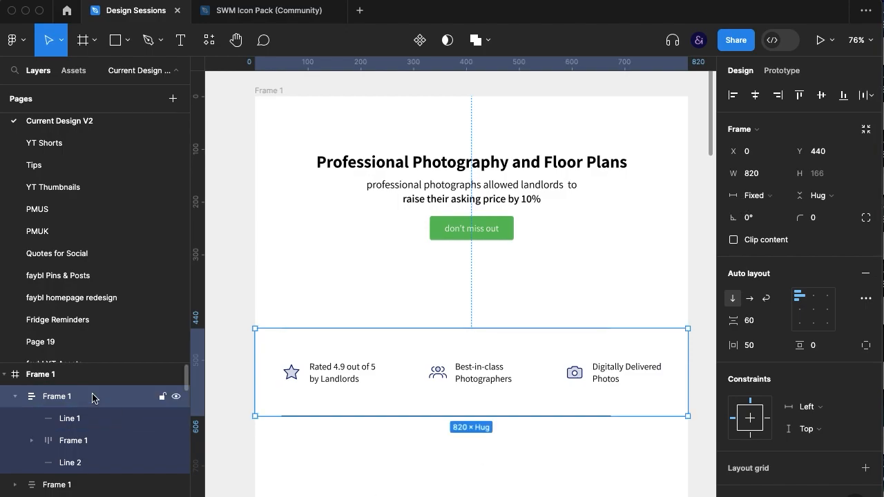
{"action": "left_click", "coordinate": [752, 321]}
{"action": "key", "text": "shift+Down"}
{"action": "key", "text": "shift+Down"}
{"action": "key", "text": "shift+Down"}
{"action": "key", "text": "shift+Down"}
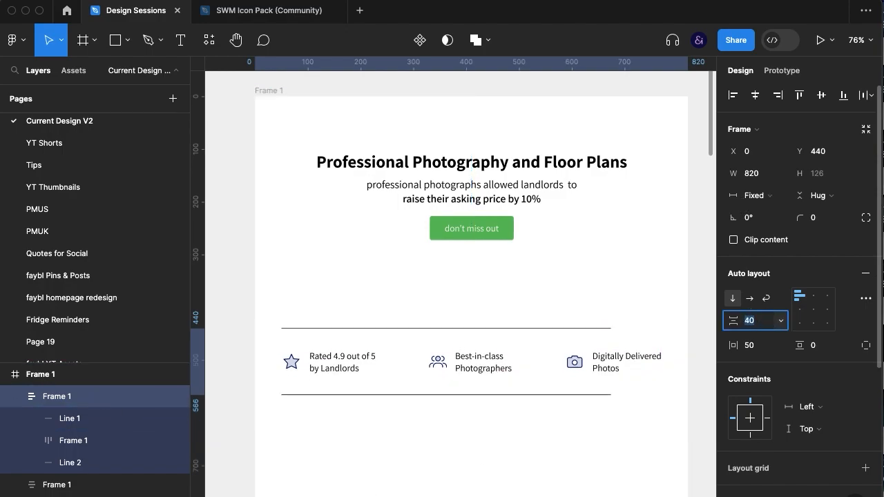
Make both divider lines fill the width of their container
{"action": "left_click", "coordinate": [104, 463]}
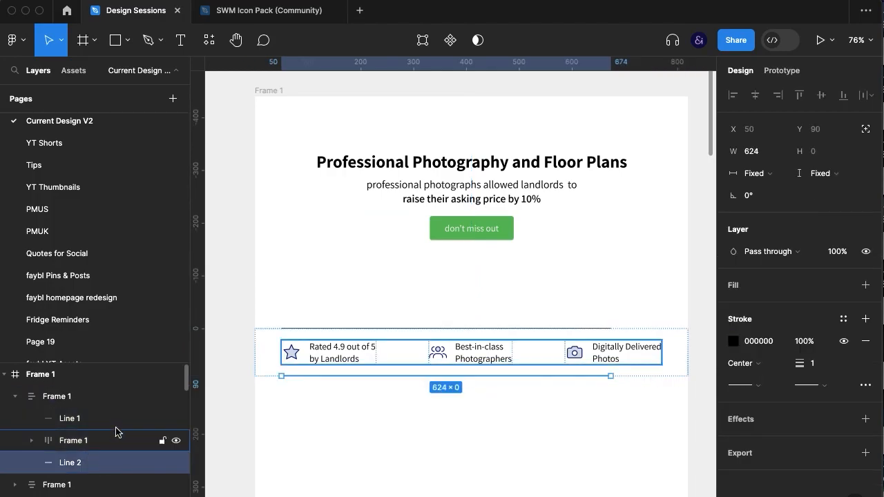
{"action": "left_click", "coordinate": [114, 419], "text": "shift"}
{"action": "left_click", "coordinate": [774, 174]}
{"action": "left_click", "coordinate": [785, 190]}
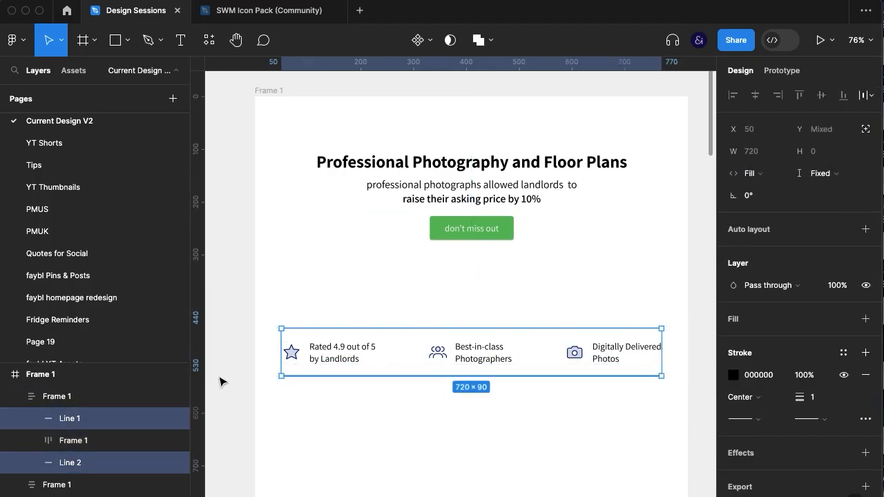
Set the outer row frame's horizontal padding to 0 so the dividers span the full page width
{"action": "left_click", "coordinate": [125, 399]}
{"action": "left_click", "coordinate": [756, 346]}
{"action": "type", "text": "0"}
{"action": "key", "text": "Return"}
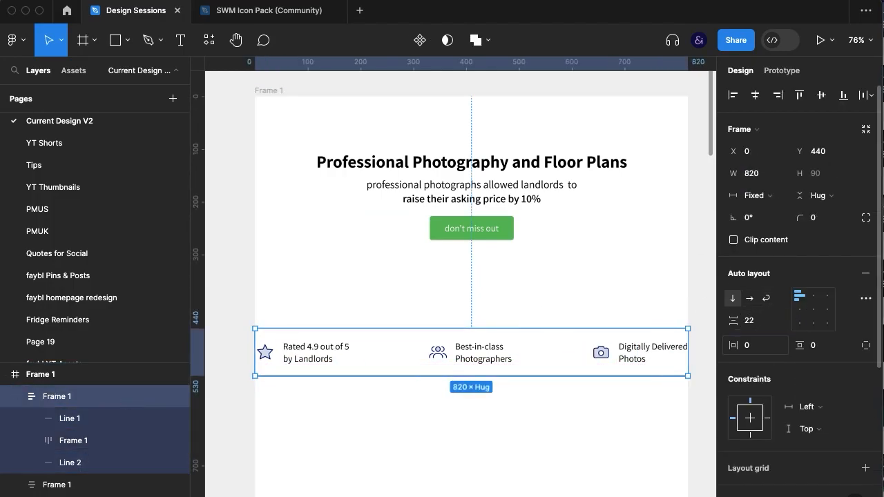
{"action": "left_click", "coordinate": [612, 431]}
Add horizontal padding to the nested items frame to inset the selling points from the page edges
{"action": "left_click", "coordinate": [85, 442]}
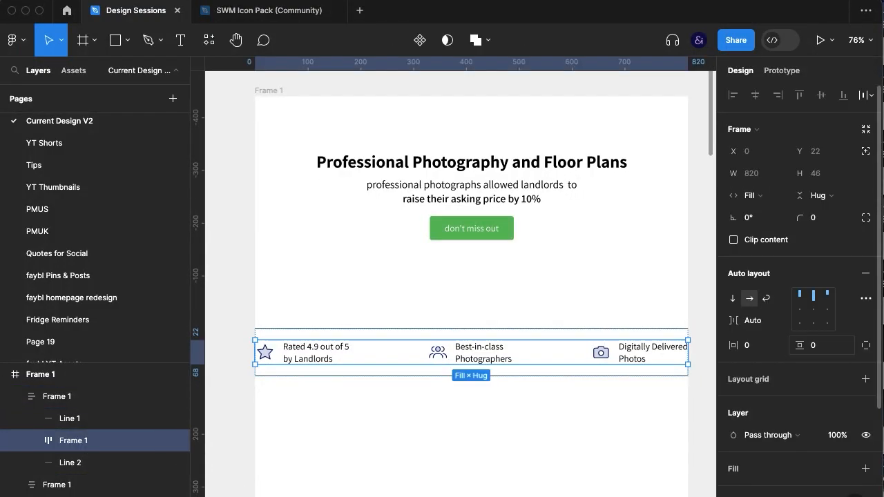
{"action": "key", "text": "shift+Up"}
{"action": "key", "text": "shift+Up"}
{"action": "key", "text": "shift+Up"}
{"action": "key", "text": "shift+Up"}
Lower the opacity of both divider lines to 20%
{"action": "left_click", "coordinate": [80, 423]}
{"action": "left_click", "coordinate": [106, 466], "text": "shift"}
{"action": "left_click", "coordinate": [108, 457]}
{"action": "left_click", "coordinate": [113, 420], "text": "shift"}
{"action": "key", "text": "3"}
{"action": "key", "text": "1"}
{"action": "left_click", "coordinate": [446, 426]}
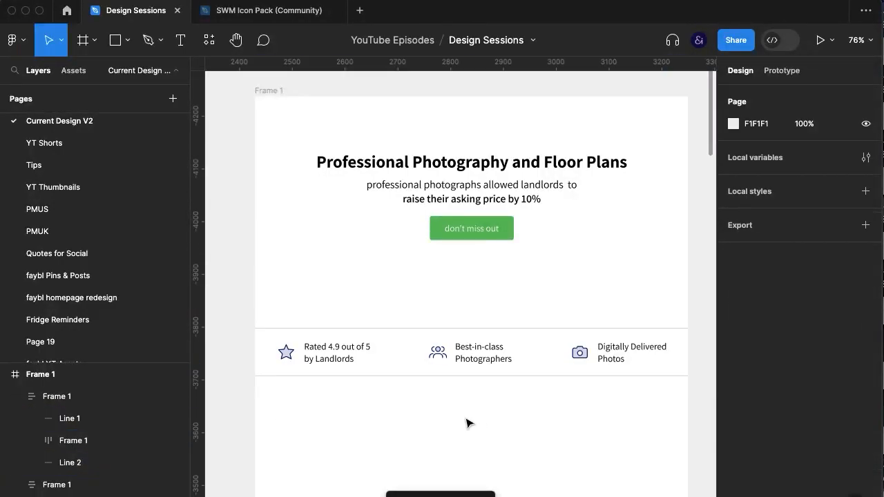
Move the selling-point row up to Y 330, closer beneath the call-to-action button
{"action": "scroll", "coordinate": [477, 373], "scroll_direction": "down", "scroll_amount": 1}
{"action": "left_click", "coordinate": [479, 361]}
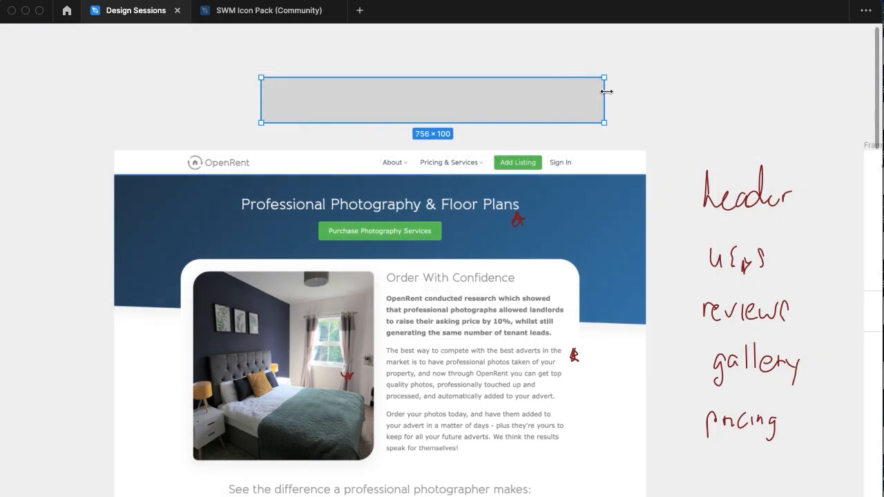
{"action": "key", "text": "super+backslash"}
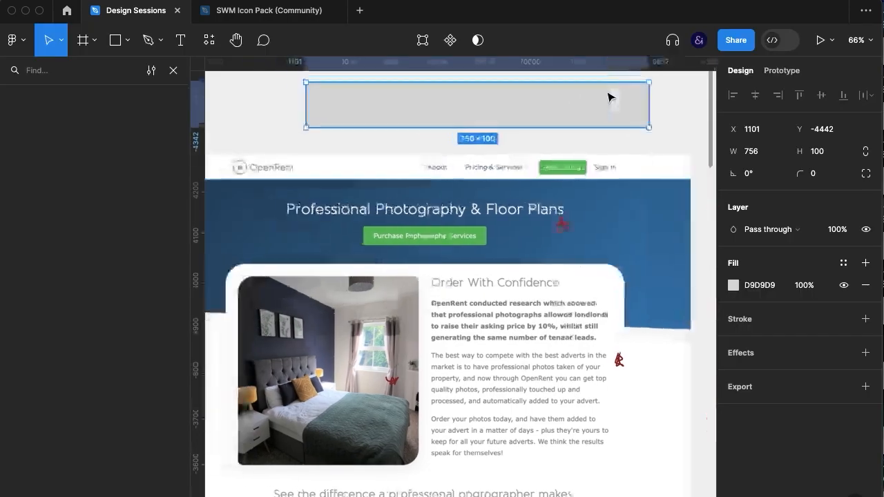
Give the grey 756 × 100 rectangle a linear gradient fill and sample its start colour from the original header's dark blue
{"action": "scroll", "coordinate": [608, 97], "scroll_direction": "down", "scroll_amount": 2}
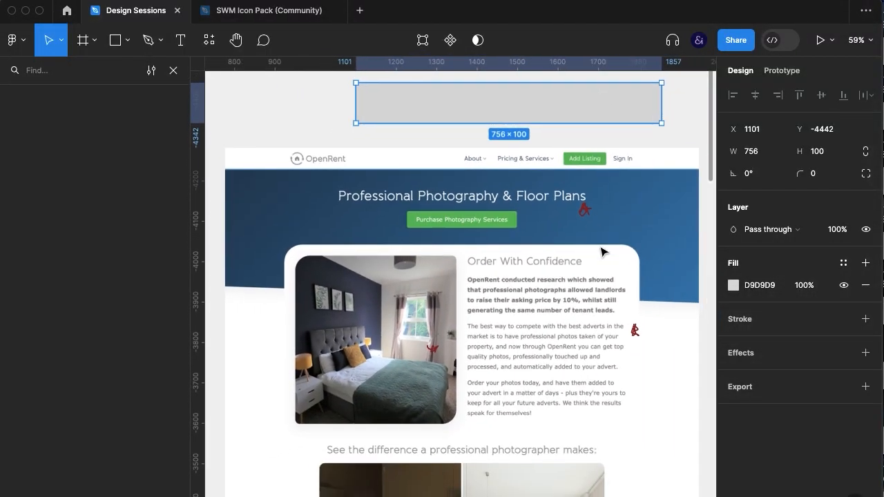
{"action": "left_click", "coordinate": [734, 287]}
{"action": "left_click", "coordinate": [586, 164]}
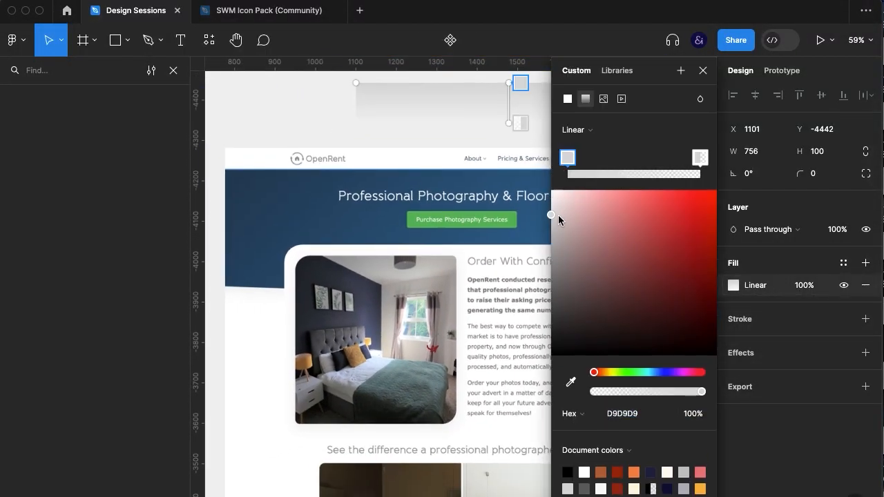
{"action": "left_click", "coordinate": [571, 382]}
{"action": "left_click", "coordinate": [233, 206]}
Sample the gradient's end colour, 3673A5, from the lighter blue of the original header
{"action": "left_click", "coordinate": [700, 158]}
{"action": "scroll", "coordinate": [414, 360], "scroll_direction": "right", "scroll_amount": 4}
{"action": "left_click", "coordinate": [571, 382]}
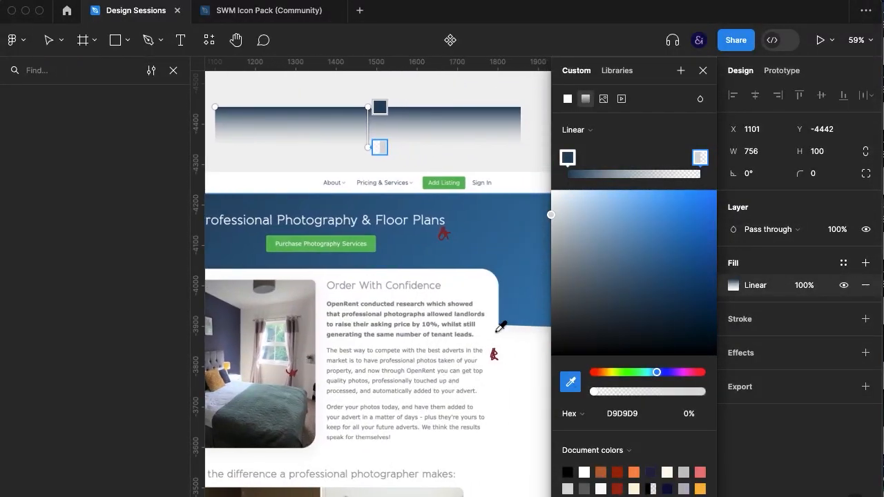
{"action": "scroll", "coordinate": [494, 304], "scroll_direction": "right", "scroll_amount": 3}
{"action": "left_click", "coordinate": [493, 258]}
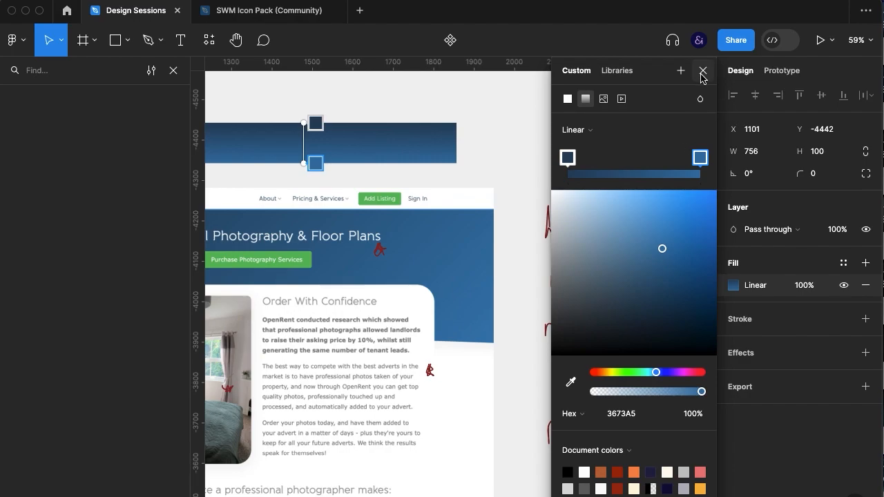
{"action": "left_click", "coordinate": [703, 72]}
{"action": "left_click", "coordinate": [735, 288]}
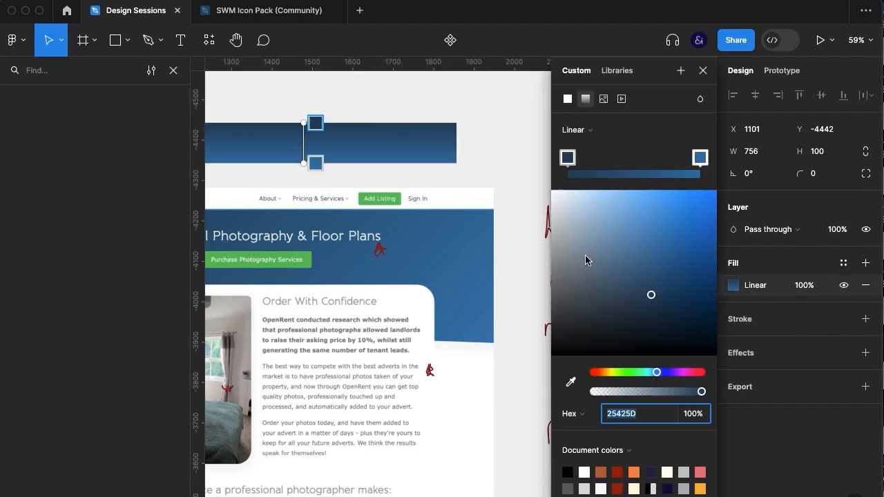
{"action": "left_click", "coordinate": [624, 129]}
{"action": "left_click", "coordinate": [624, 127]}
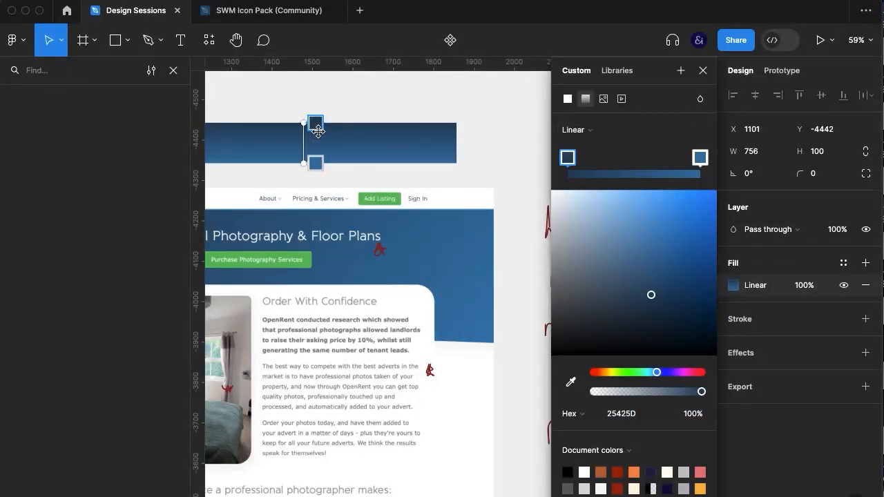
{"action": "scroll", "coordinate": [525, 88], "scroll_direction": "left", "scroll_amount": 5}
{"action": "scroll", "coordinate": [525, 89], "scroll_direction": "up", "scroll_amount": 2}
{"action": "left_click_drag", "start_coordinate": [413, 153], "coordinate": [252, 174]}
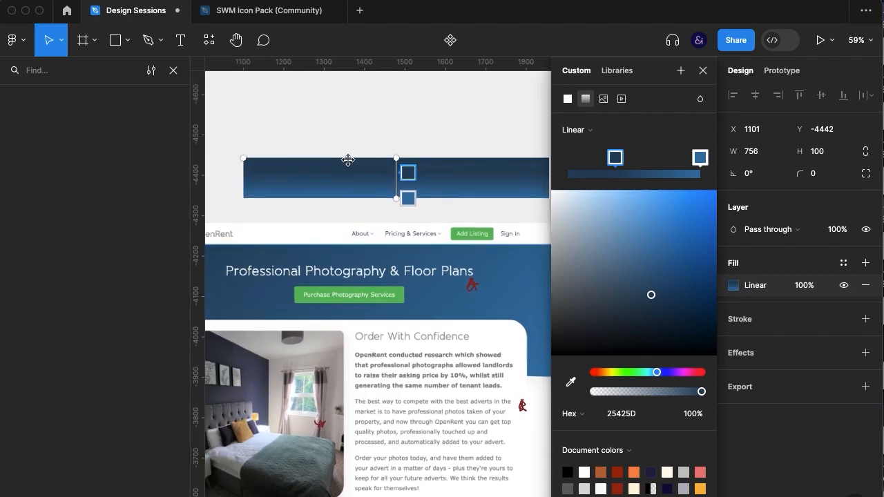
{"action": "key", "text": "super+z"}
Reorient the rectangle's gradient to run from the middle of its left edge to its lower right corner
{"action": "left_click_drag", "start_coordinate": [396, 158], "coordinate": [244, 178]}
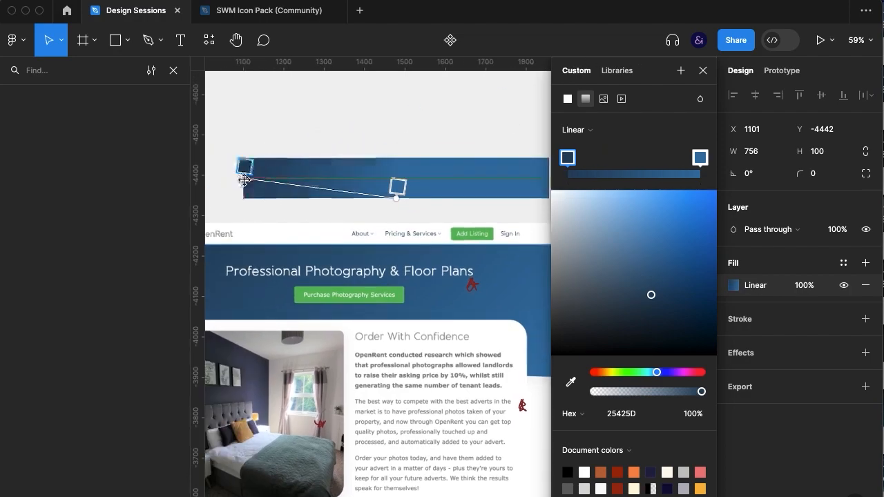
{"action": "left_click_drag", "start_coordinate": [396, 198], "coordinate": [519, 175]}
{"action": "scroll", "coordinate": [466, 306], "scroll_direction": "right", "scroll_amount": 5}
{"action": "left_click_drag", "start_coordinate": [432, 173], "coordinate": [463, 194]}
{"action": "left_click", "coordinate": [703, 71]}
Place the gradient rectangle behind the redesigned header's headline and button and size it to about 824 × 235
{"action": "left_click", "coordinate": [603, 273]}
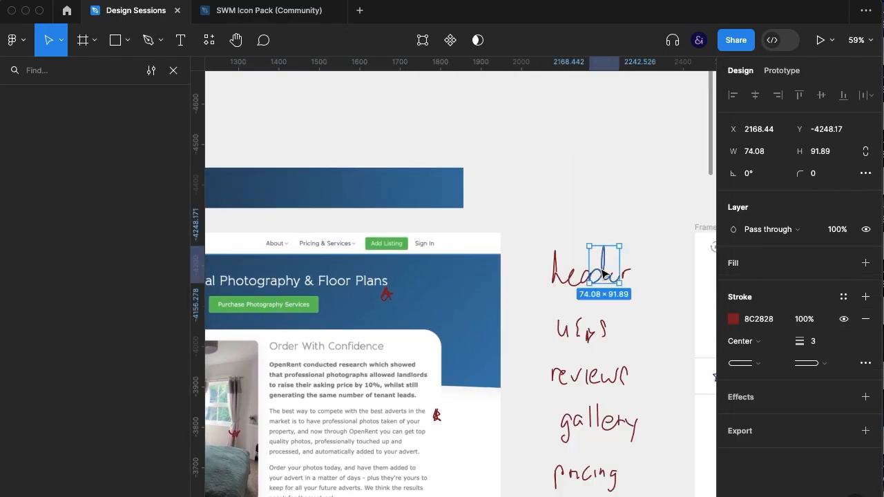
{"action": "key", "text": "super+backslash"}
{"action": "left_click_drag", "start_coordinate": [364, 187], "coordinate": [610, 144]}
{"action": "scroll", "coordinate": [610, 144], "scroll_direction": "right", "scroll_amount": 8}
{"action": "left_click_drag", "start_coordinate": [359, 167], "coordinate": [699, 372]}
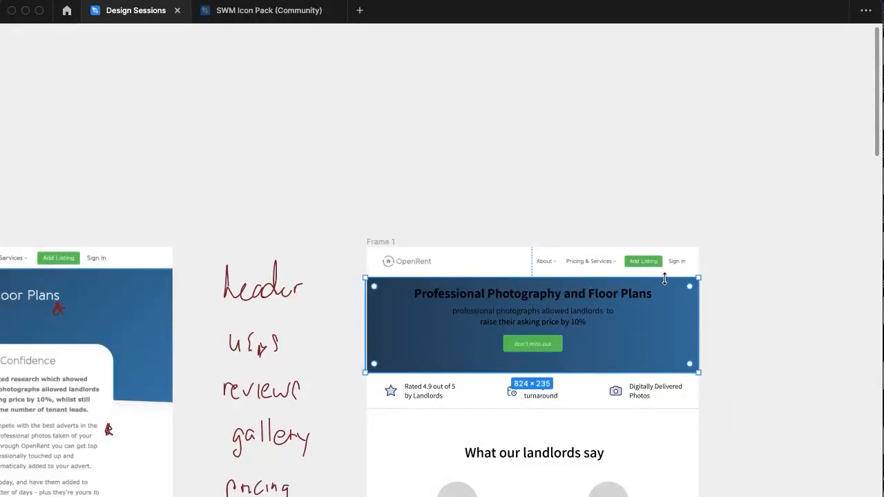
Extend the gradient rectangle's top edge up to the navigation bar and nudge it slightly upward
{"action": "left_click_drag", "start_coordinate": [666, 276], "coordinate": [665, 272]}
{"action": "left_click", "coordinate": [703, 270]}
{"action": "left_click", "coordinate": [696, 269]}
{"action": "left_click_drag", "start_coordinate": [696, 297], "coordinate": [695, 297]}
{"action": "key", "text": "Up"}
{"action": "key", "text": "Up"}
{"action": "key", "text": "Up"}
{"action": "key", "text": "Up"}
Extend the gradient rectangle's bottom edge down to the selling-point row, making it 824 × 251
{"action": "left_click", "coordinate": [671, 263]}
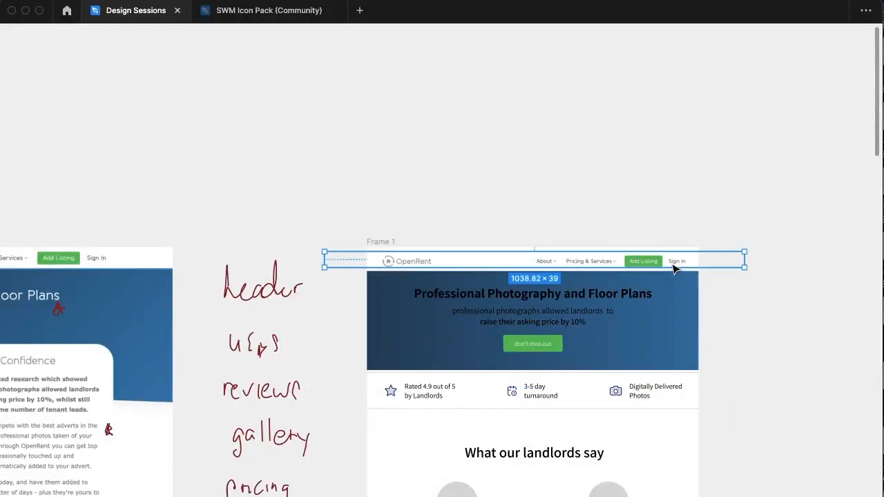
{"action": "key", "text": "super+equal"}
{"action": "scroll", "coordinate": [675, 269], "scroll_direction": "right", "scroll_amount": 4}
{"action": "left_click", "coordinate": [675, 269]}
{"action": "scroll", "coordinate": [675, 269], "scroll_direction": "down", "scroll_amount": 2}
{"action": "left_click", "coordinate": [480, 294]}
{"action": "mouse_move", "coordinate": [464, 310]}
{"action": "left_mouse_down"}
{"action": "mouse_move", "coordinate": [470, 389]}
{"action": "mouse_move", "coordinate": [464, 316]}
{"action": "left_mouse_up"}
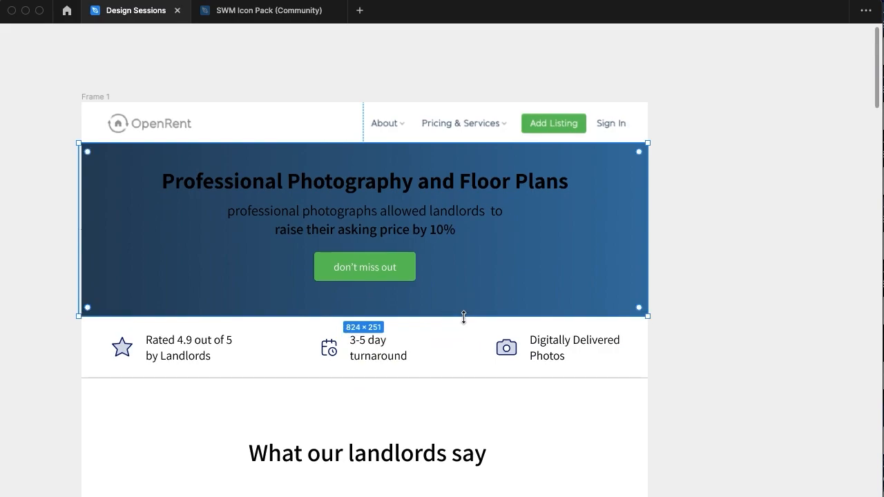
{"action": "left_click", "coordinate": [615, 441]}
Change the black text in the header's headline block to white, FFFFFF
{"action": "scroll", "coordinate": [615, 440], "scroll_direction": "left", "scroll_amount": 3}
{"action": "left_click", "coordinate": [564, 214]}
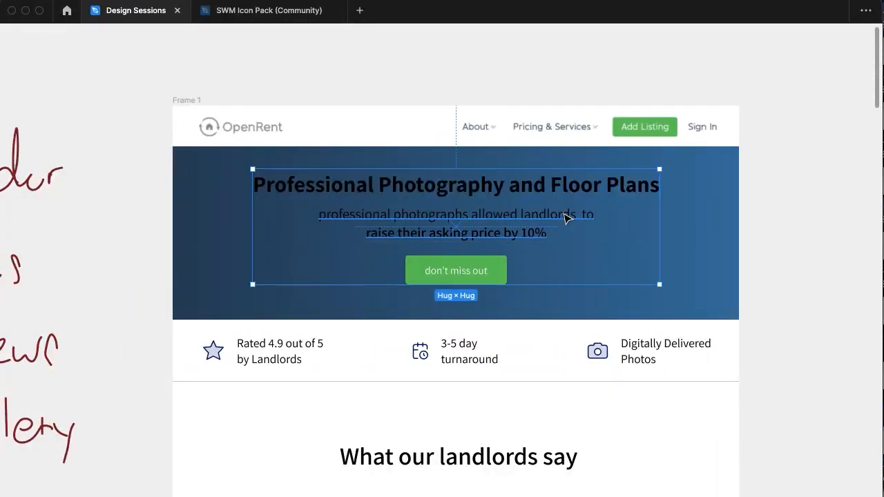
{"action": "key", "text": "ctrl+backslash"}
{"action": "left_click", "coordinate": [758, 368]}
{"action": "type", "text": "ff"}
{"action": "key", "text": "Return"}
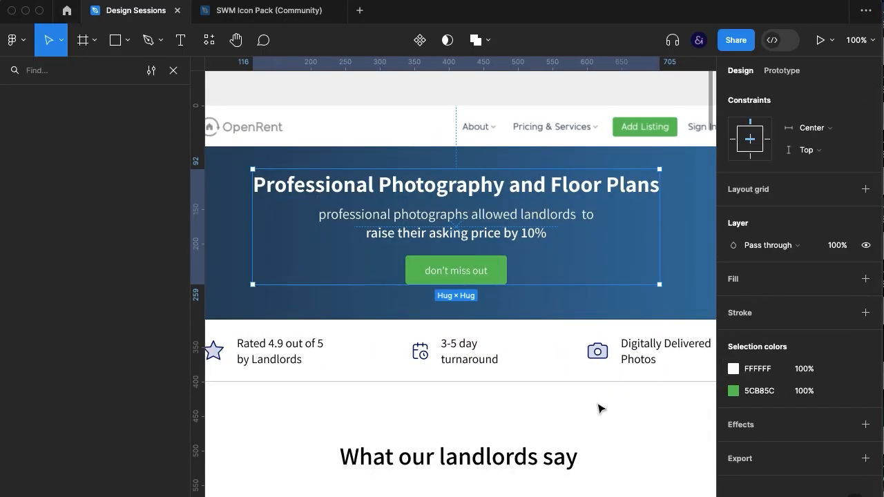
{"action": "left_click", "coordinate": [599, 410]}
{"action": "key", "text": "ctrl+backslash"}
Delete the upper divider line between the blue header and the selling points
{"action": "scroll", "coordinate": [600, 413], "scroll_direction": "down", "scroll_amount": 5}
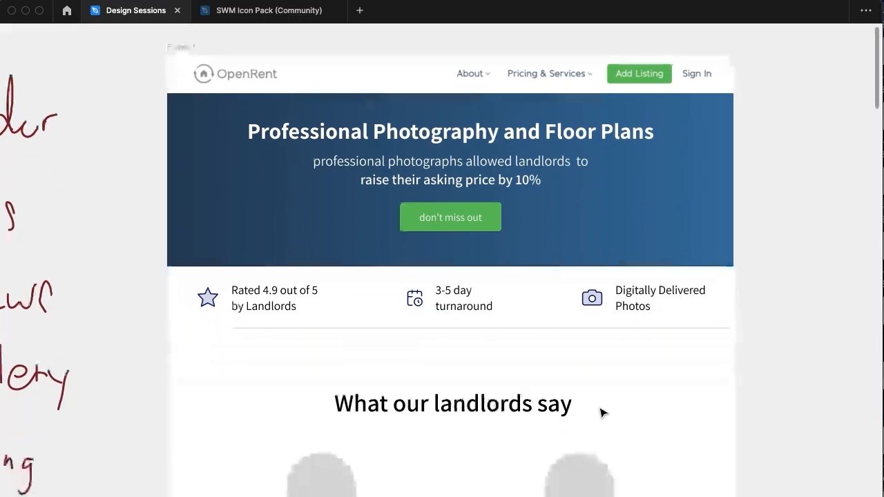
{"action": "left_click", "coordinate": [555, 218]}
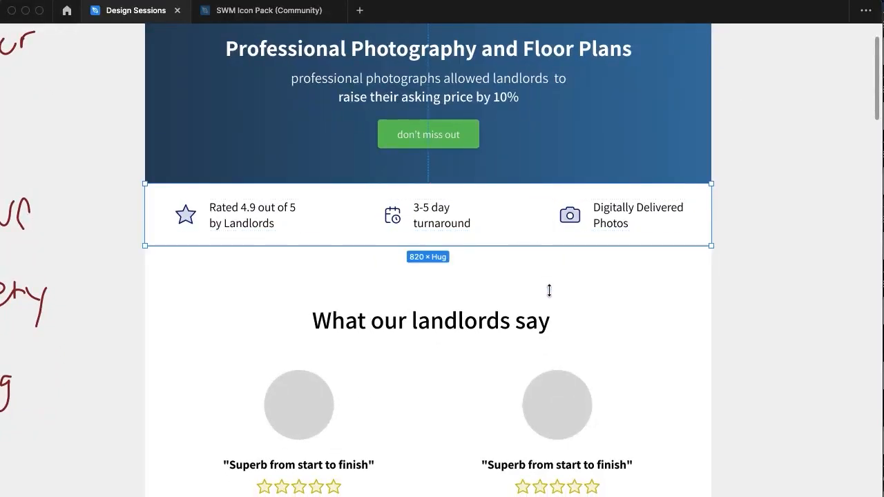
{"action": "left_click", "coordinate": [577, 285]}
{"action": "left_click", "coordinate": [462, 184], "text": "super"}
{"action": "key", "text": "Delete"}
Move the selling-point row down 20 px beneath the blue header
{"action": "left_click", "coordinate": [558, 286]}
{"action": "left_click", "coordinate": [507, 220]}
{"action": "key", "text": "shift+Down"}
{"action": "key", "text": "shift+Down"}
{"action": "left_click", "coordinate": [570, 273]}
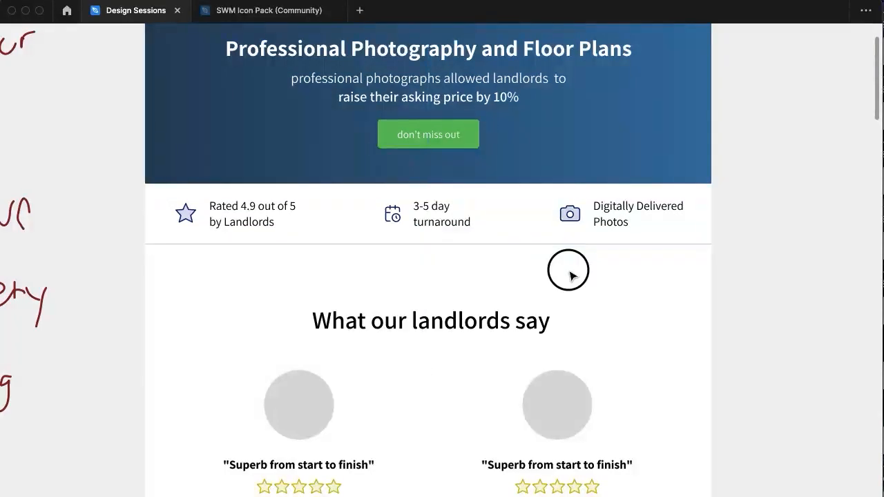
Recolour the remaining divider line with the green 5CB85C sampled from the Add Listing button
{"action": "left_click", "coordinate": [561, 244]}
{"action": "double_click", "coordinate": [592, 219]}
{"action": "left_click", "coordinate": [574, 244]}
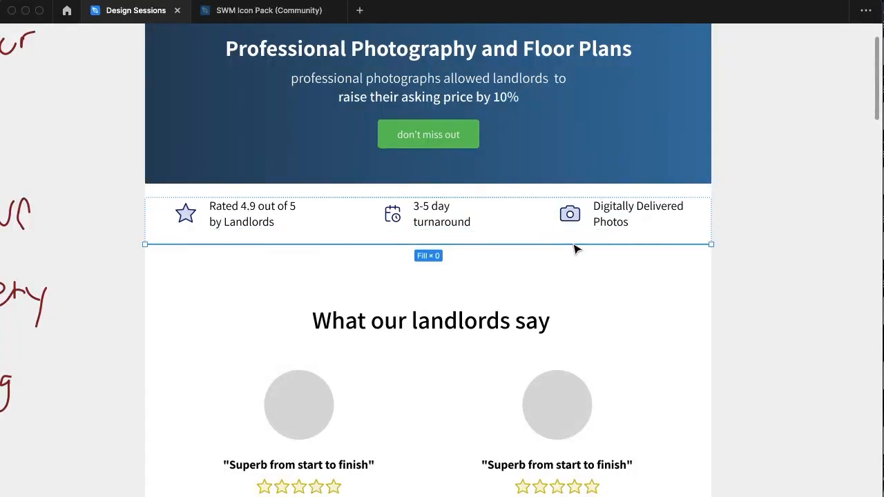
{"action": "key", "text": "super+backslash"}
{"action": "left_click", "coordinate": [734, 341]}
{"action": "left_click", "coordinate": [570, 366]}
{"action": "left_click", "coordinate": [642, 112]}
{"action": "left_click", "coordinate": [703, 135]}
{"action": "left_click", "coordinate": [529, 406]}
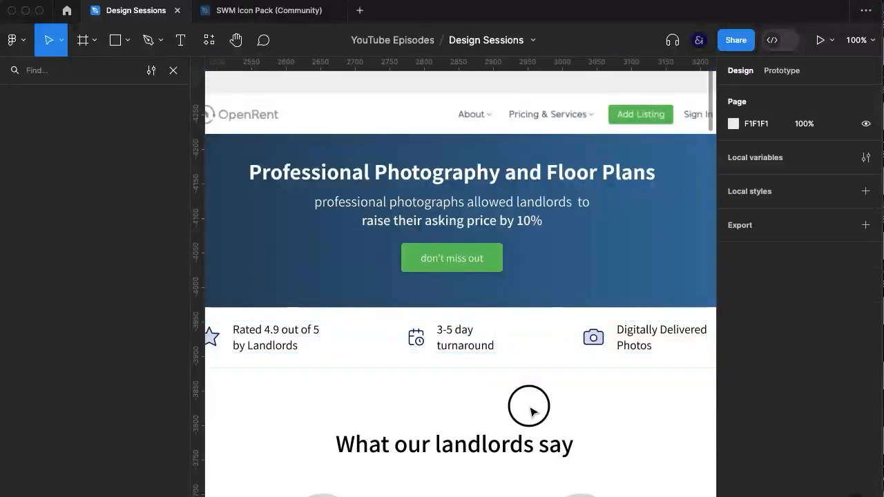
Set the green divider line's stroke weight to 2 and its layer opacity to 100%
{"action": "double_click", "coordinate": [479, 340]}
{"action": "left_click", "coordinate": [518, 364]}
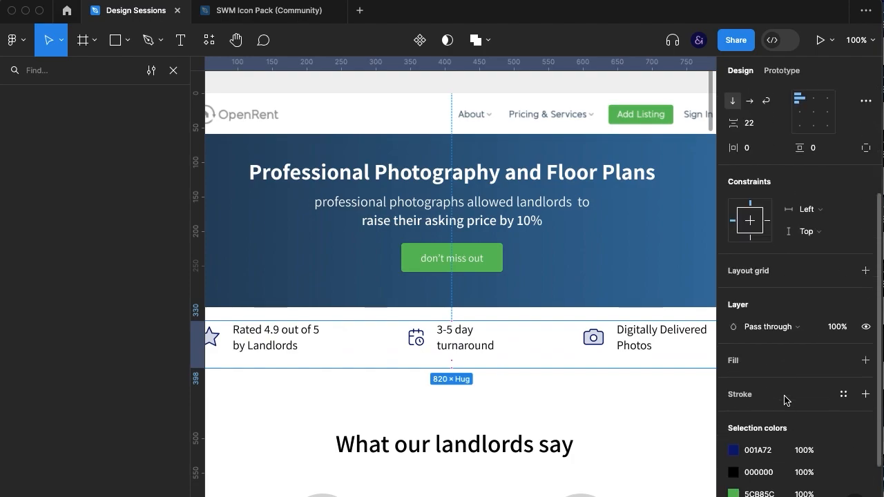
{"action": "double_click", "coordinate": [486, 347]}
{"action": "left_click", "coordinate": [484, 368]}
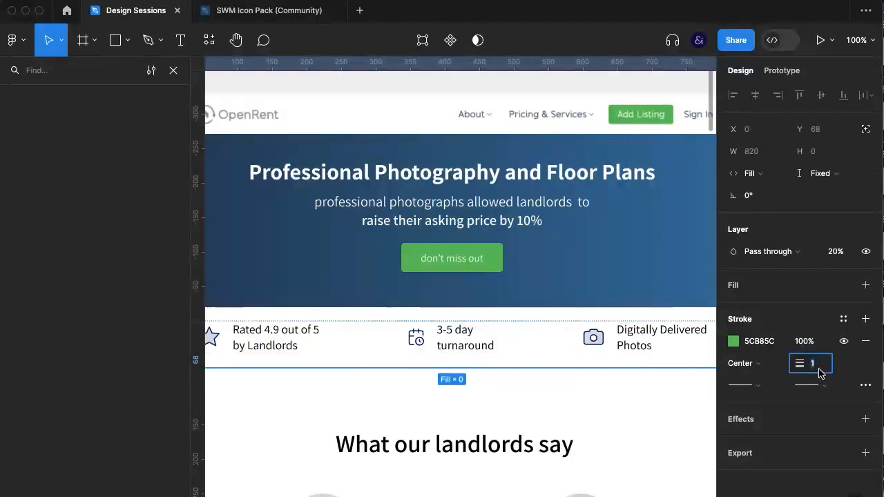
{"action": "type", "text": "3"}
{"action": "key", "text": "Return"}
{"action": "left_click", "coordinate": [832, 254]}
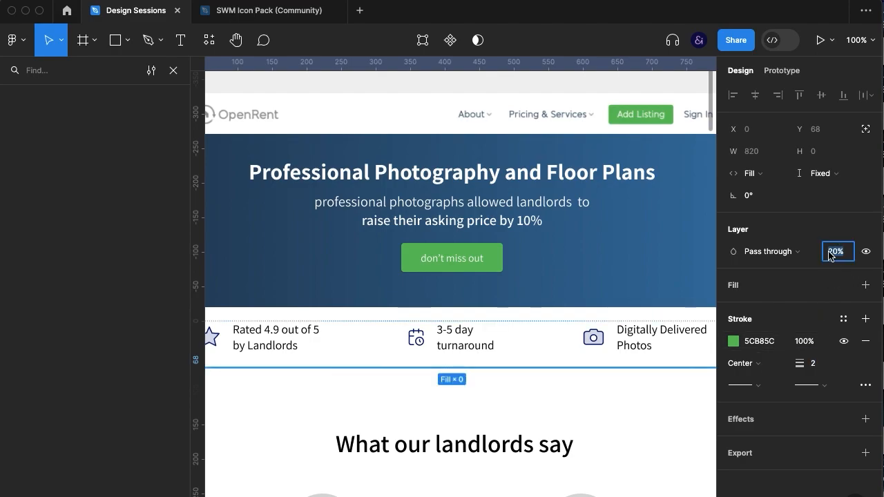
{"action": "key", "text": "Escape"}
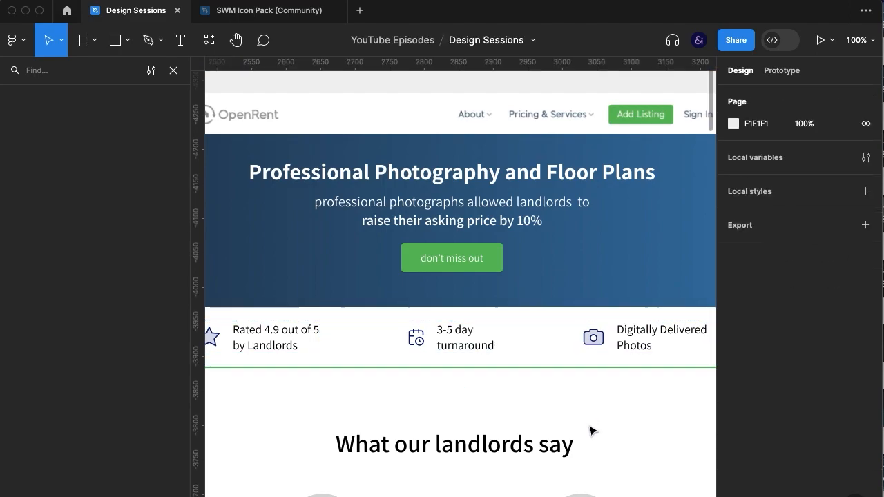
Recolour the divider line beneath the selling points with the dark blue 2A5072 sampled from the header gradient
{"action": "key", "text": "super+backslash"}
{"action": "left_click", "coordinate": [682, 372]}
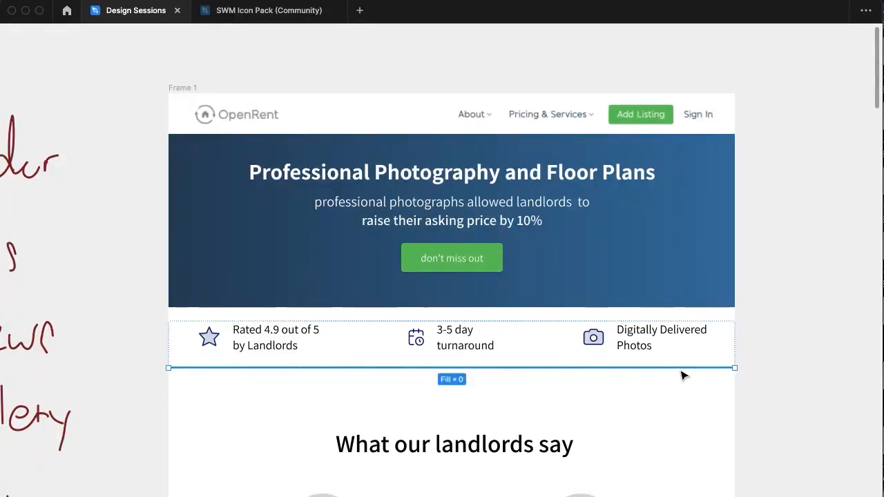
{"action": "key", "text": "super+backslash"}
{"action": "left_click", "coordinate": [736, 341]}
{"action": "left_click", "coordinate": [572, 368]}
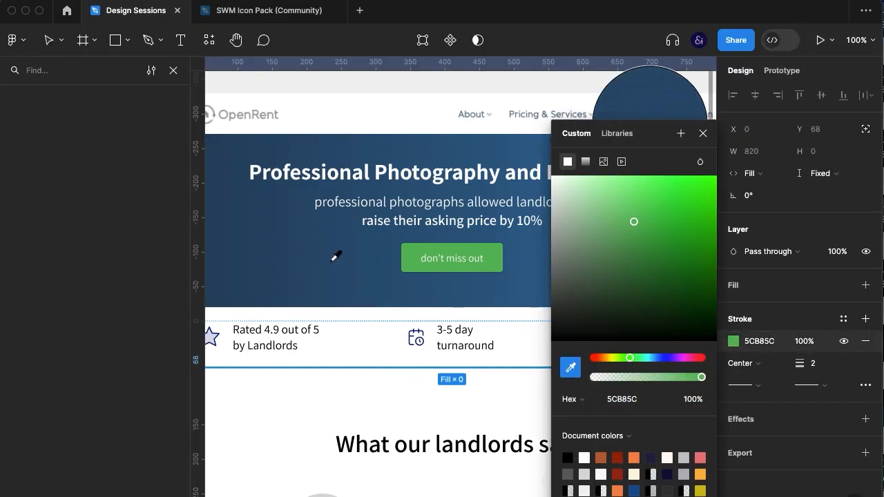
{"action": "left_click", "coordinate": [701, 151]}
{"action": "key", "text": "Escape"}
{"action": "key", "text": "Escape"}
Set the blue divider line's stroke weight to 1
{"action": "left_click", "coordinate": [514, 367]}
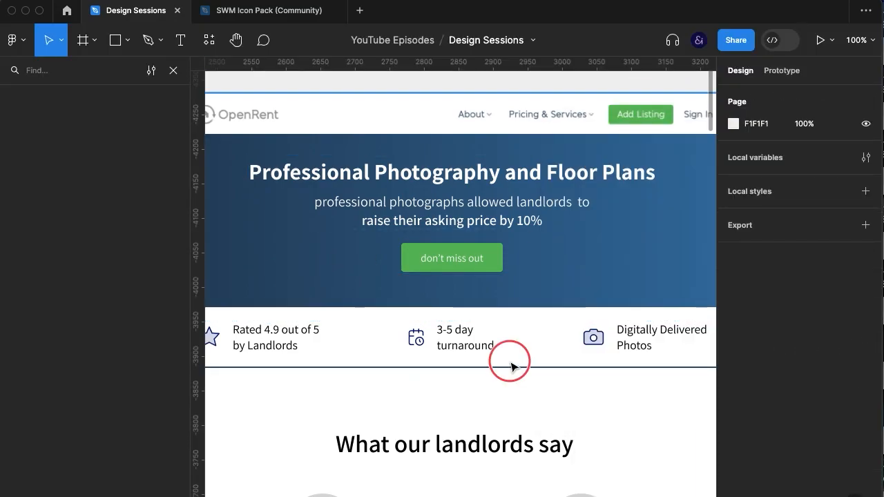
{"action": "type", "text": "1"}
{"action": "key", "text": "Return"}
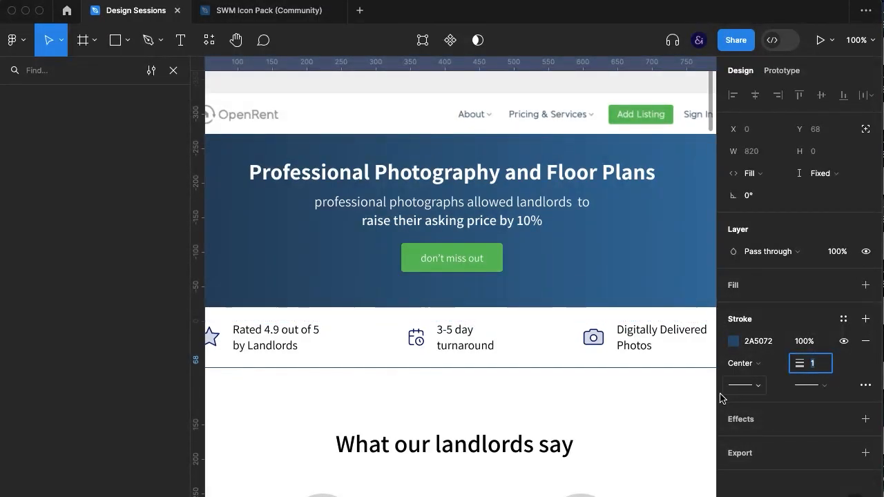
{"action": "left_click", "coordinate": [573, 442]}
{"action": "key", "text": "super+backslash"}
{"action": "left_click", "coordinate": [817, 403]}
{"action": "scroll", "coordinate": [817, 403], "scroll_direction": "down", "scroll_amount": 1}
{"action": "left_click", "coordinate": [662, 296]}
{"action": "key", "text": "super+z"}
{"action": "left_click_drag", "start_coordinate": [725, 288], "coordinate": [742, 289]}
{"action": "key", "text": "super+backslash"}
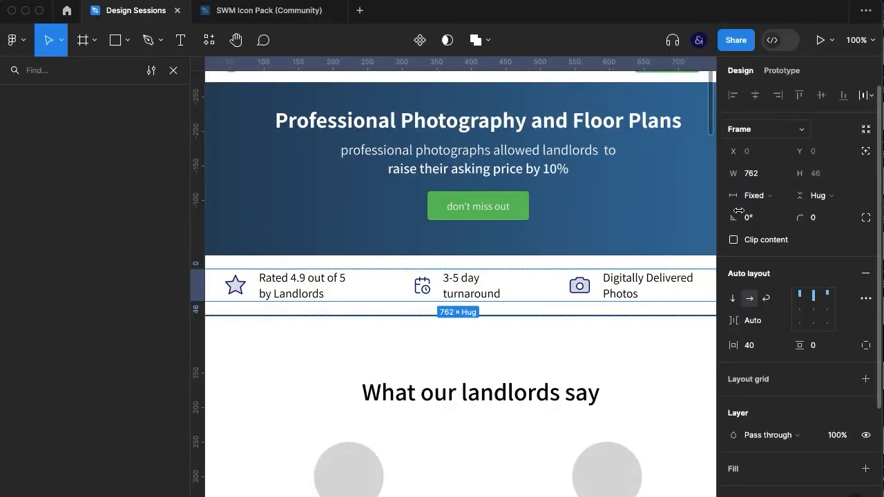
{"action": "key", "text": "super+z"}
Increase the selling-point row's horizontal padding to 60
{"action": "left_click", "coordinate": [756, 325]}
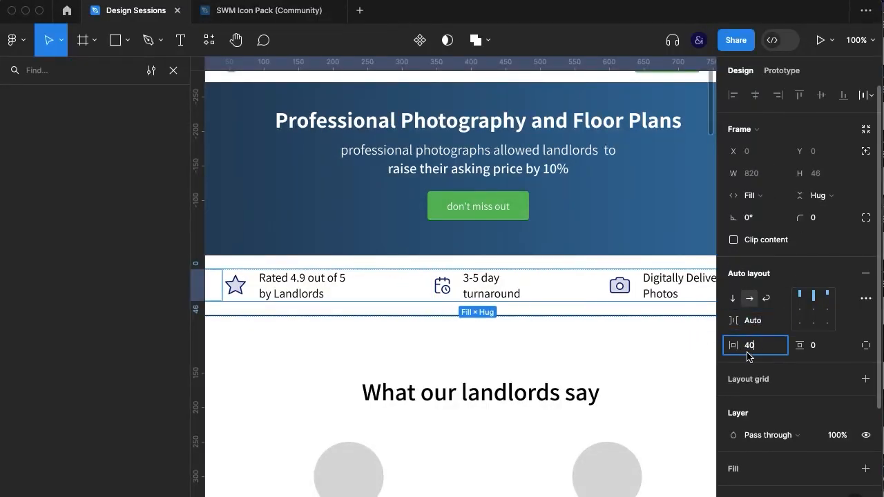
{"action": "key", "text": "shift+Up"}
{"action": "key", "text": "shift+Up"}
{"action": "key", "text": "shift+Up"}
{"action": "key", "text": "shift+Down"}
{"action": "left_click", "coordinate": [637, 369]}
{"action": "key", "text": "super+backslash"}
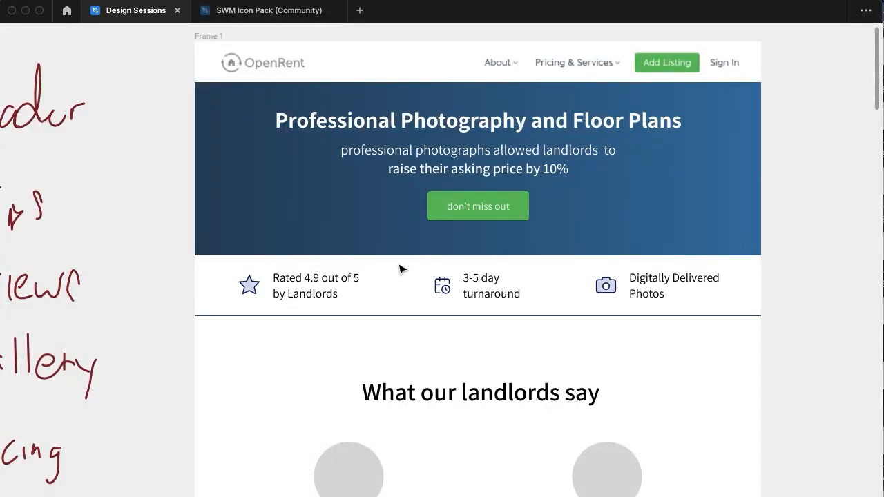
Set the font size of all three selling-point texts to 16
{"action": "key", "text": "super+backslash"}
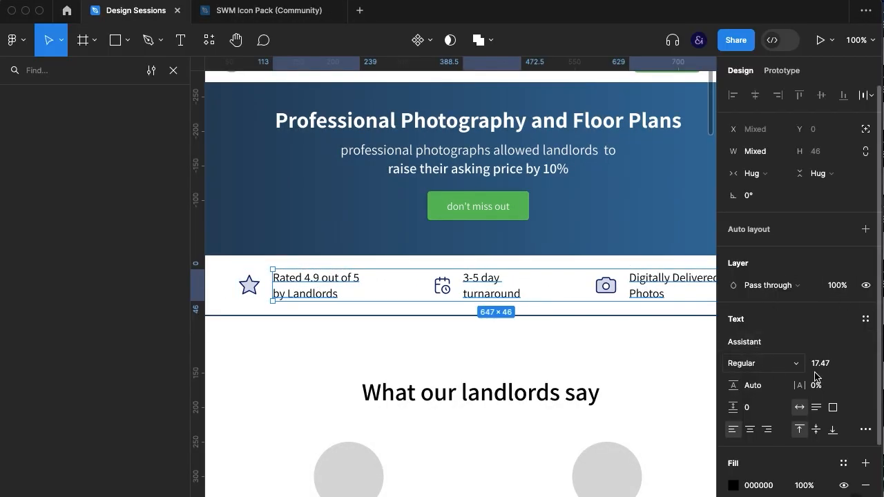
{"action": "type", "text": "16"}
{"action": "key", "text": "Return"}
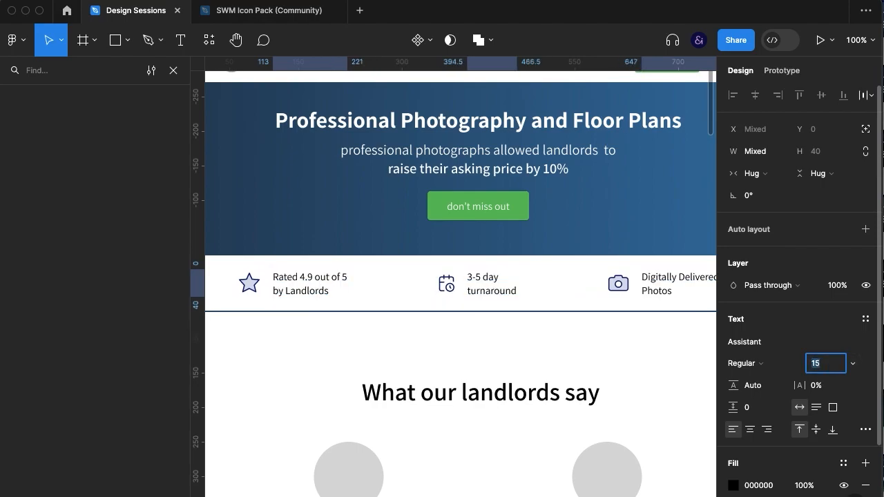
{"action": "left_click", "coordinate": [460, 339]}
Remove the line breaks from the three selling-point texts so each one runs on a single line
{"action": "double_click", "coordinate": [515, 291]}
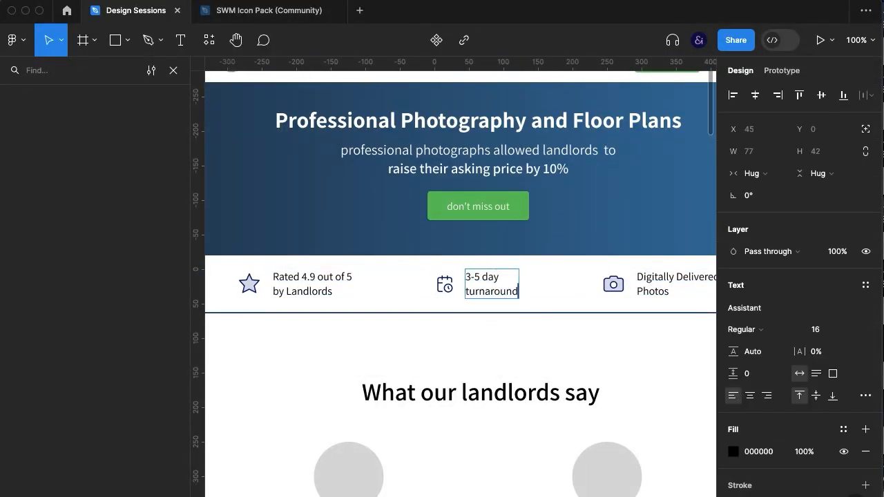
{"action": "key", "text": "BackSpace"}
{"action": "left_click", "coordinate": [650, 287]}
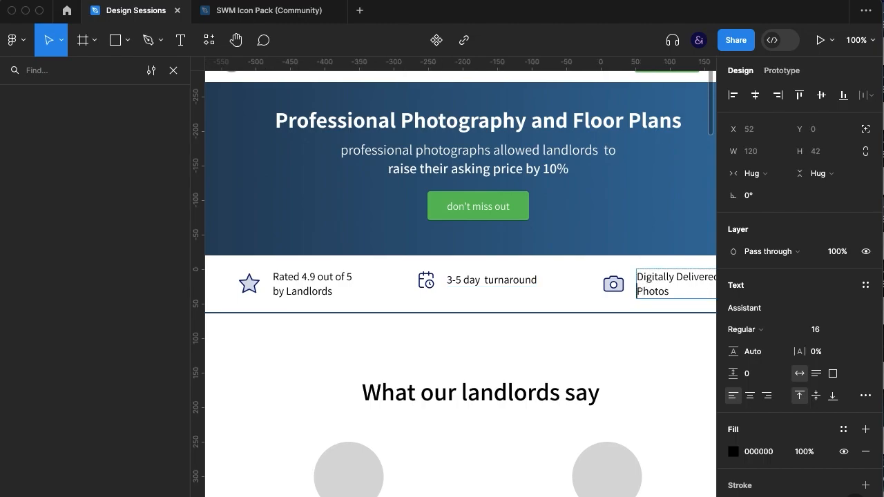
{"action": "scroll", "coordinate": [629, 332], "scroll_direction": "left", "scroll_amount": 3}
{"action": "scroll", "coordinate": [629, 331], "scroll_direction": "up", "scroll_amount": 1}
{"action": "double_click", "coordinate": [553, 314]}
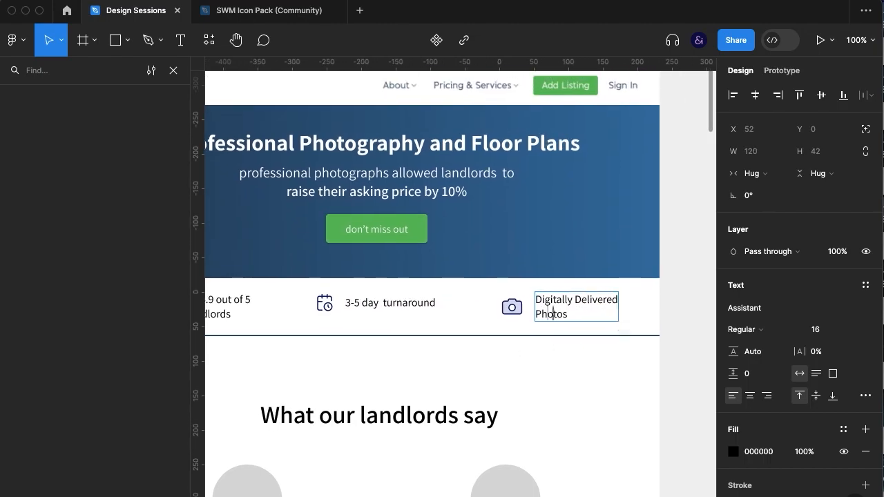
{"action": "key", "text": "BackSpace"}
{"action": "scroll", "coordinate": [533, 385], "scroll_direction": "left", "scroll_amount": 3}
{"action": "scroll", "coordinate": [532, 385], "scroll_direction": "up", "scroll_amount": 1}
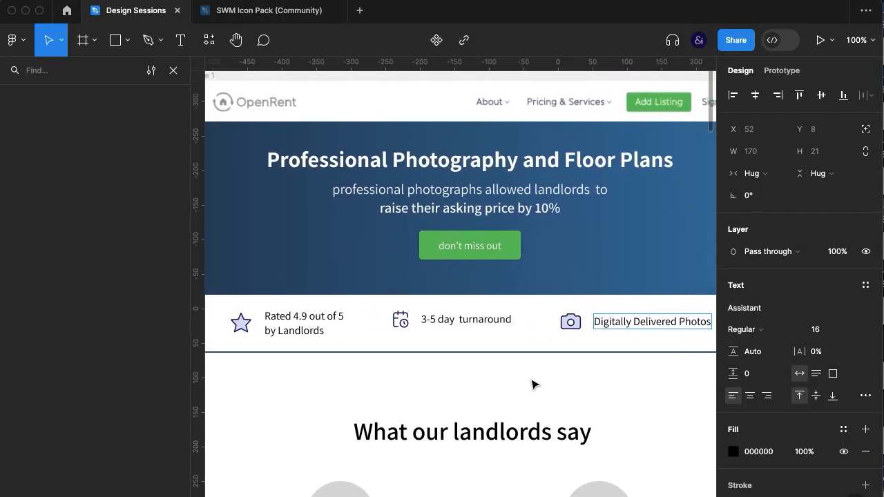
{"action": "key", "text": "BackSpace"}
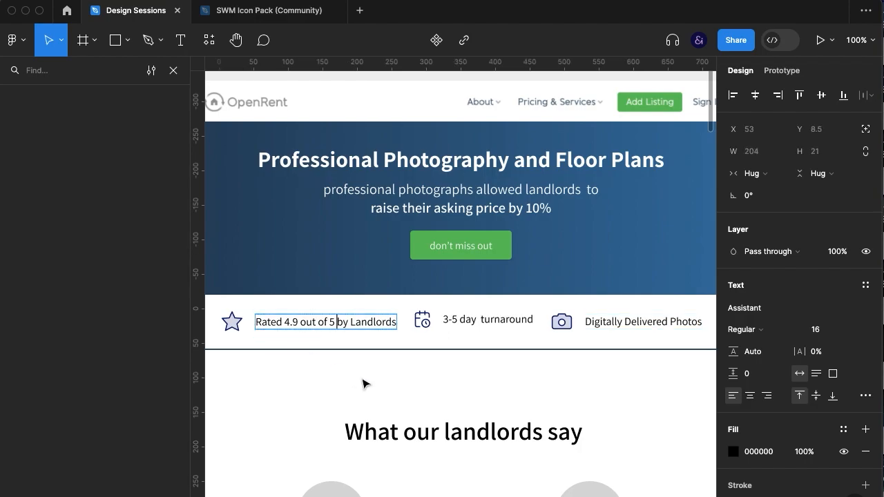
{"action": "key", "text": "Escape"}
{"action": "key", "text": "Escape"}
Set the selling-point row's horizontal padding to 40 and align its items to the vertical middle
{"action": "key", "text": "super+backslash"}
{"action": "left_click", "coordinate": [530, 316]}
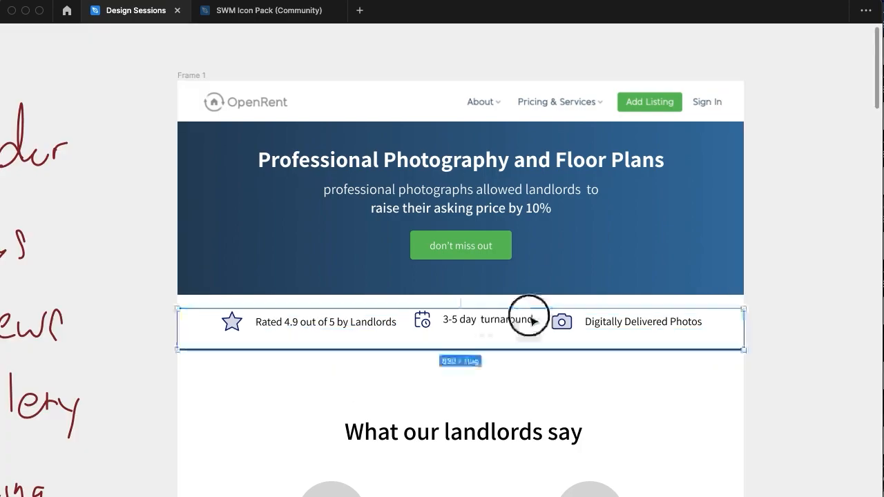
{"action": "key", "text": "super+backslash"}
{"action": "scroll", "coordinate": [653, 361], "scroll_direction": "down", "scroll_amount": 2}
{"action": "scroll", "coordinate": [654, 361], "scroll_direction": "left", "scroll_amount": 2}
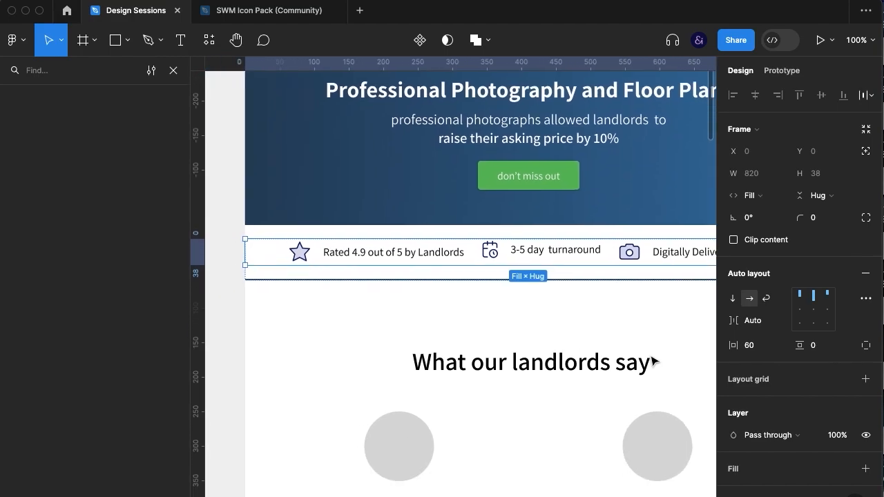
{"action": "left_click", "coordinate": [760, 347]}
{"action": "type", "text": "40"}
{"action": "key", "text": "Return"}
{"action": "left_click", "coordinate": [814, 311]}
{"action": "left_click", "coordinate": [614, 344]}
{"action": "key", "text": "super+backslash"}
Resize the star, calendar and camera icons in the selling-point row to 28 × 28
{"action": "left_click", "coordinate": [698, 316]}
{"action": "scroll", "coordinate": [698, 316], "scroll_direction": "up", "scroll_amount": 1}
{"action": "scroll", "coordinate": [698, 316], "scroll_direction": "right", "scroll_amount": 1}
{"action": "scroll", "coordinate": [698, 316], "scroll_direction": "up", "scroll_amount": 2}
{"action": "scroll", "coordinate": [698, 316], "scroll_direction": "right", "scroll_amount": 1}
{"action": "left_click", "coordinate": [369, 336], "text": "super"}
{"action": "left_click", "coordinate": [248, 347]}
{"action": "left_click", "coordinate": [459, 339], "text": "shift"}
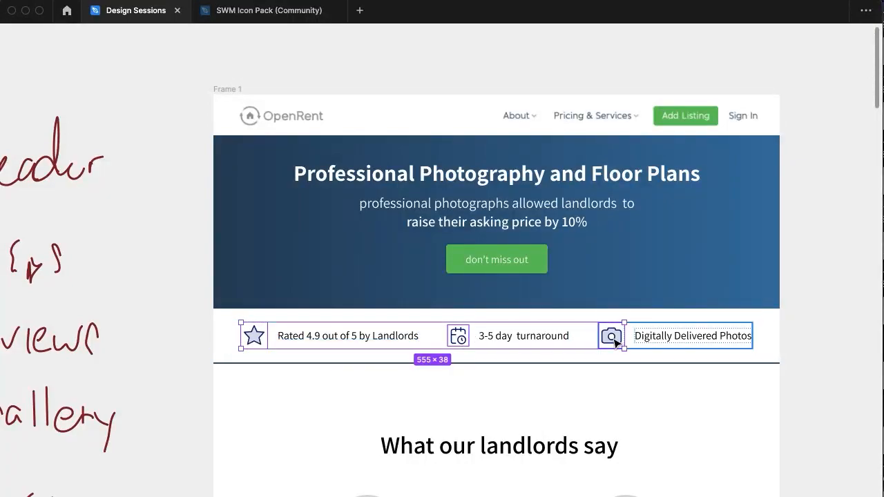
{"action": "key", "text": "super+slash"}
{"action": "key", "text": "Escape"}
{"action": "key", "text": "super+backslash"}
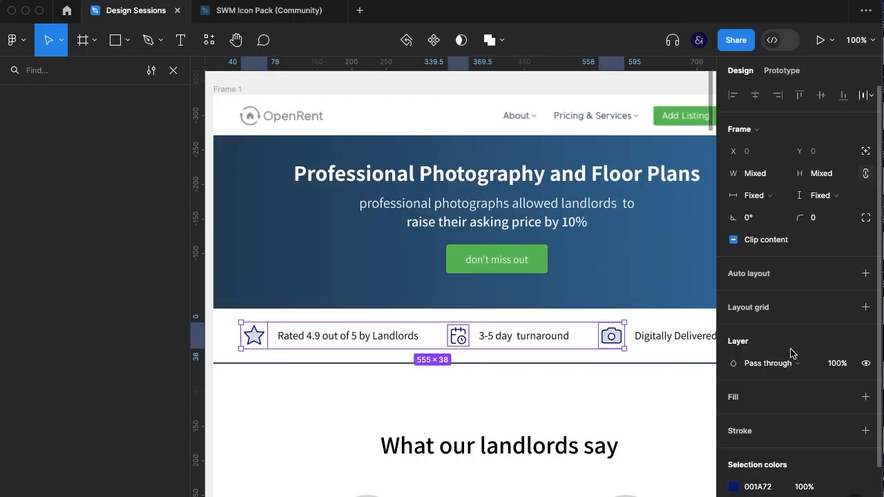
{"action": "scroll", "coordinate": [829, 278], "scroll_direction": "down", "scroll_amount": 2}
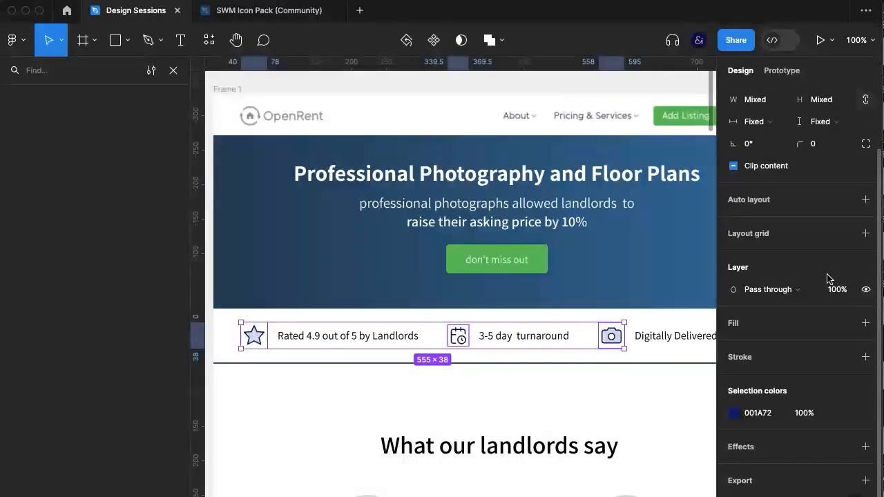
{"action": "left_click", "coordinate": [819, 121]}
{"action": "left_click", "coordinate": [819, 123]}
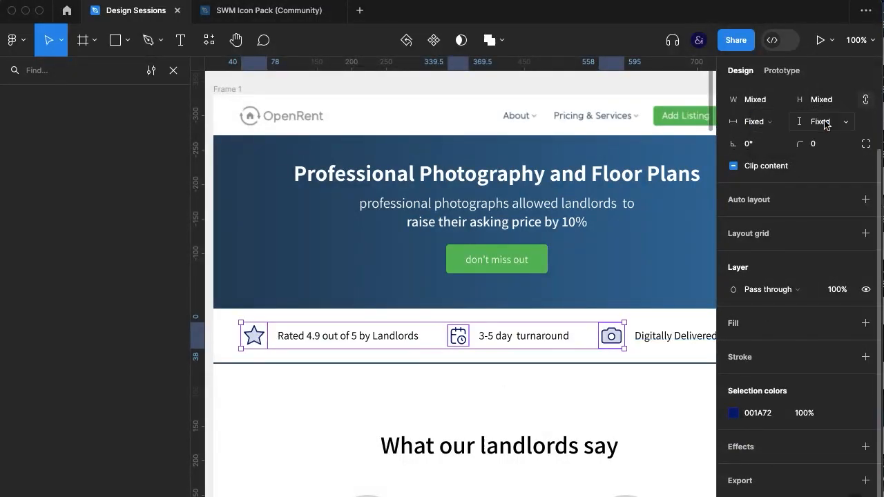
{"action": "scroll", "coordinate": [740, 173], "scroll_direction": "up", "scroll_amount": 2}
{"action": "type", "text": "40"}
{"action": "key", "text": "Return"}
{"action": "left_click", "coordinate": [755, 152]}
{"action": "key", "text": "Down"}
{"action": "key", "text": "Down"}
{"action": "key", "text": "Down"}
{"action": "key", "text": "Down"}
{"action": "key", "text": "Down"}
{"action": "key", "text": "Down"}
{"action": "key", "text": "Down"}
{"action": "key", "text": "Down"}
{"action": "key", "text": "Down"}
{"action": "key", "text": "Down"}
{"action": "key", "text": "Down"}
{"action": "key", "text": "Down"}
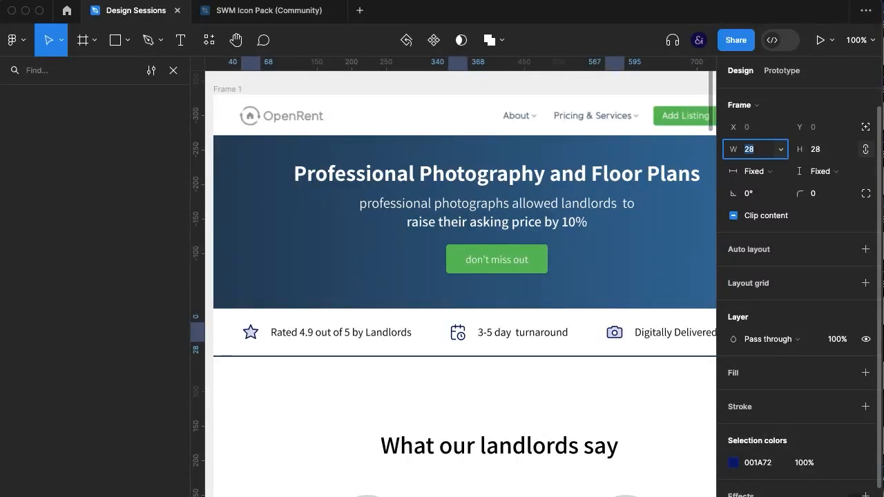
{"action": "left_click", "coordinate": [618, 381]}
Change the font weight of the three selling-point texts to SemiBold
{"action": "key", "text": "super+backslash"}
{"action": "left_click", "coordinate": [687, 342]}
{"action": "double_click", "coordinate": [688, 342]}
{"action": "left_click", "coordinate": [558, 331], "text": "shift"}
{"action": "left_click", "coordinate": [355, 341], "text": "shift"}
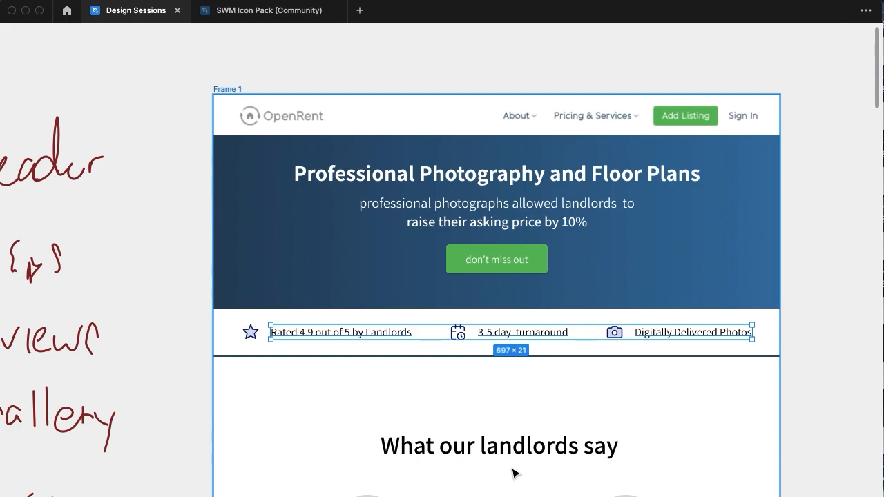
{"action": "key", "text": "super+backslash"}
{"action": "left_click", "coordinate": [758, 363]}
{"action": "left_click", "coordinate": [759, 379]}
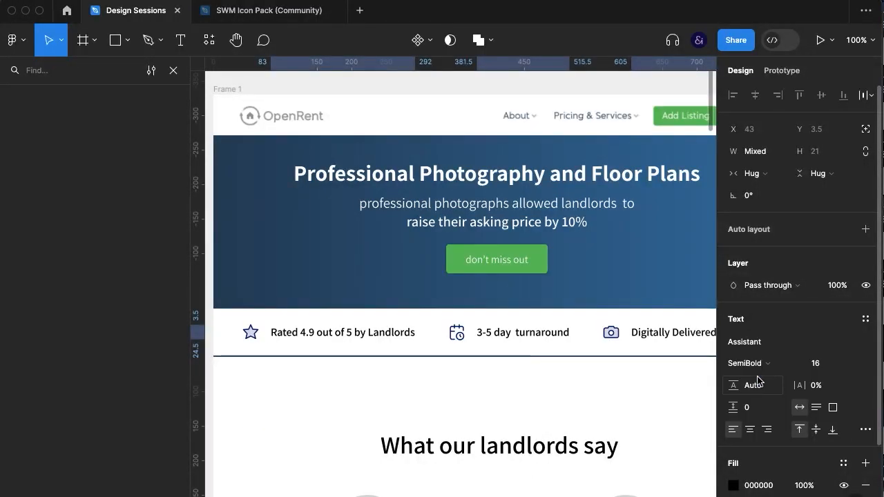
{"action": "left_click", "coordinate": [651, 405]}
{"action": "key", "text": "super+backslash"}
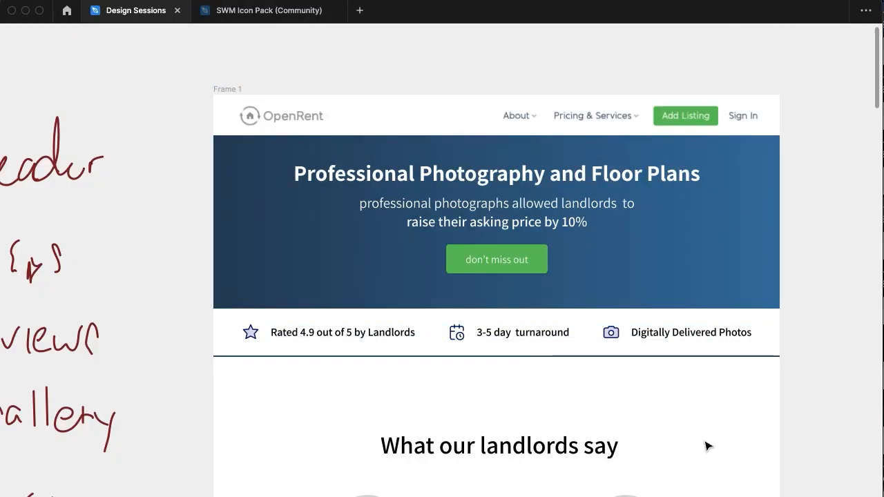
Extend the blue header background downward to a height of about 318
{"action": "scroll", "coordinate": [707, 446], "scroll_direction": "down", "scroll_amount": 3}
{"action": "scroll", "coordinate": [707, 445], "scroll_direction": "down", "scroll_amount": 5}
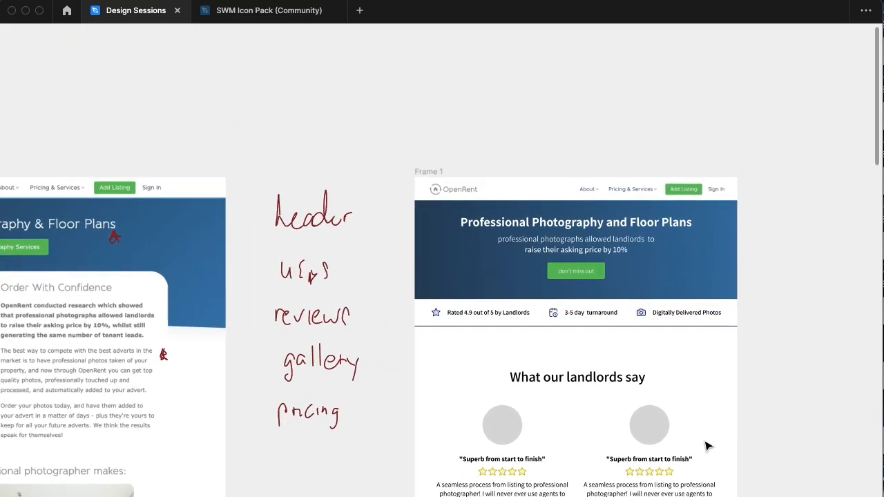
{"action": "scroll", "coordinate": [707, 445], "scroll_direction": "up", "scroll_amount": 5}
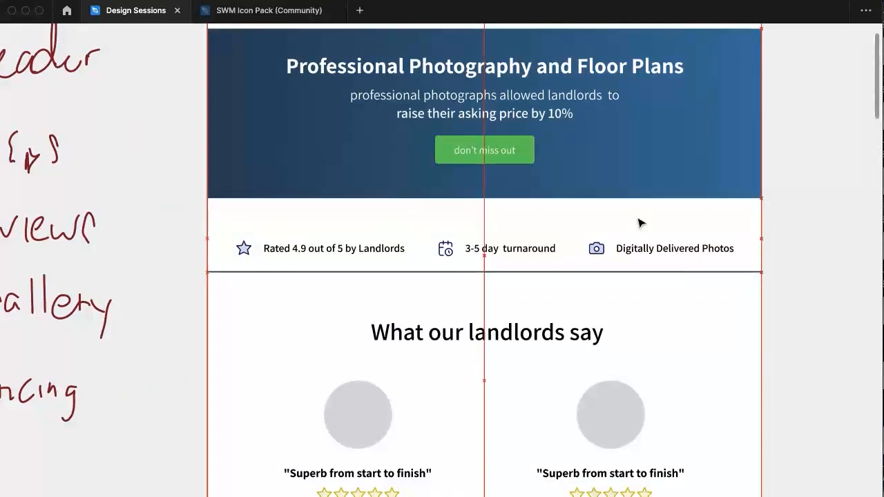
{"action": "left_click", "coordinate": [599, 198]}
{"action": "left_click_drag", "start_coordinate": [598, 197], "coordinate": [598, 245]}
Left-align the items in the header's content frame and in its nested heading and subheading frame
{"action": "left_click", "coordinate": [495, 75]}
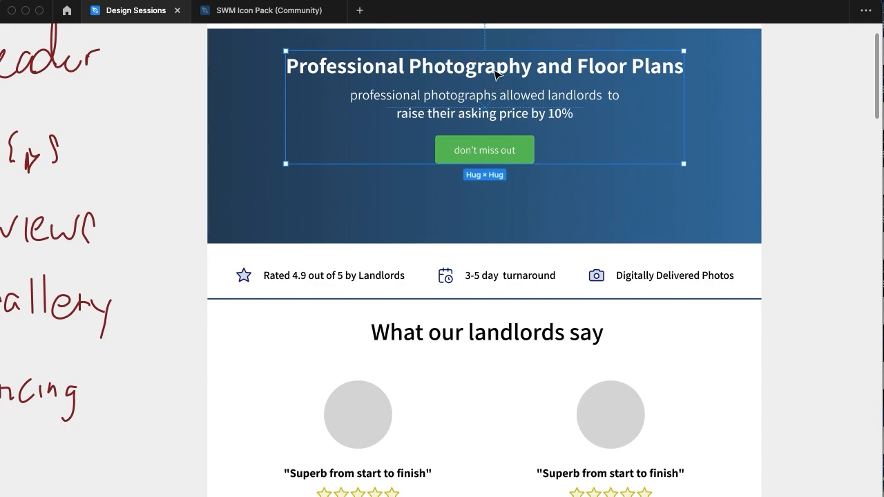
{"action": "scroll", "coordinate": [496, 76], "scroll_direction": "up", "scroll_amount": 1}
{"action": "key", "text": "super+backslash"}
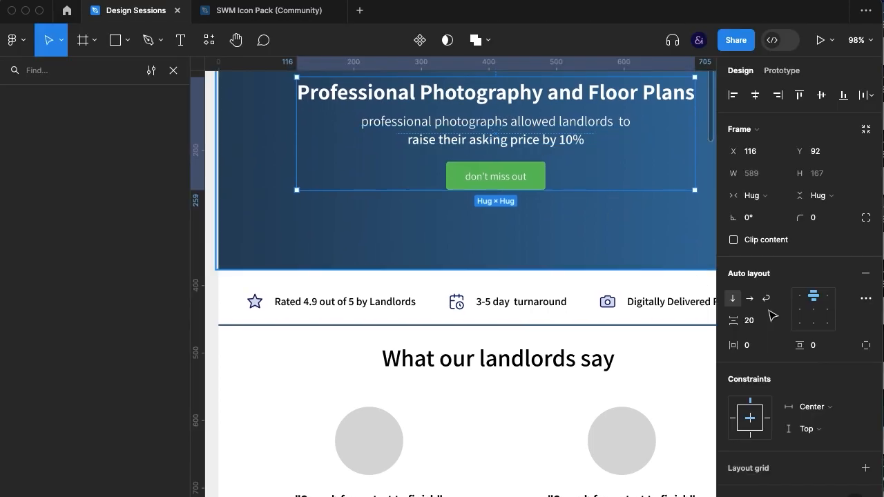
{"action": "left_click", "coordinate": [799, 309]}
{"action": "double_click", "coordinate": [486, 133]}
{"action": "left_click", "coordinate": [801, 319]}
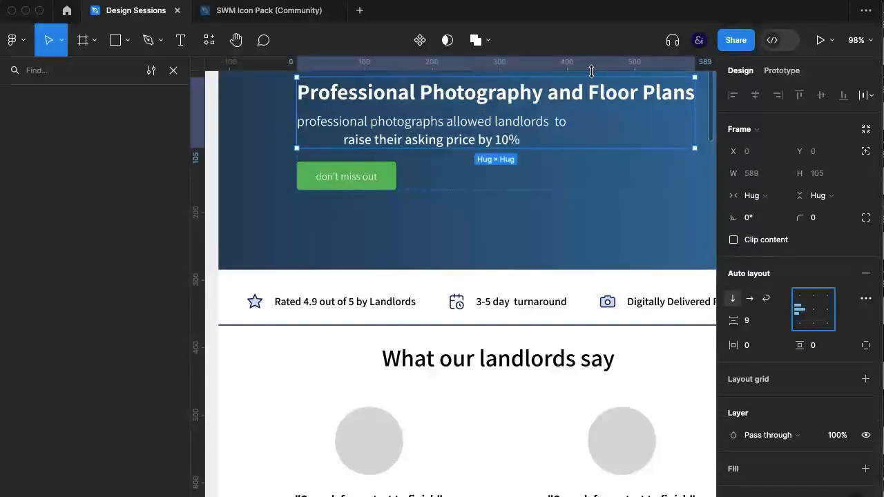
Left-align the lines of the header's subheading text about raising the asking price by 10%
{"action": "left_click", "coordinate": [545, 245]}
{"action": "key", "text": "super+backslash"}
{"action": "scroll", "coordinate": [545, 244], "scroll_direction": "up", "scroll_amount": 2}
{"action": "double_click", "coordinate": [555, 192]}
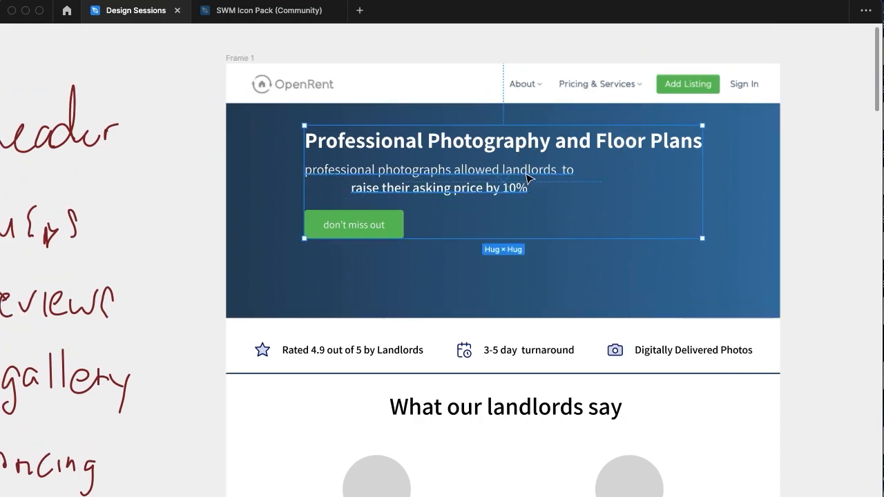
{"action": "left_click", "coordinate": [529, 178], "text": "super"}
{"action": "key", "text": "super+backslash"}
{"action": "left_click", "coordinate": [733, 395]}
Resize the header's content frame to about 368 wide and make it taller within the blue background
{"action": "left_click", "coordinate": [561, 278]}
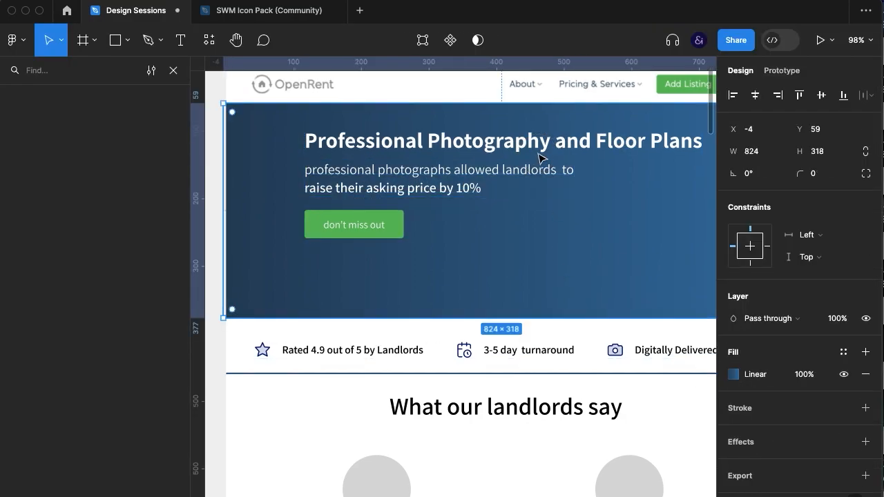
{"action": "key", "text": "super+backslash"}
{"action": "double_click", "coordinate": [541, 158]}
{"action": "left_click_drag", "start_coordinate": [704, 197], "coordinate": [553, 304]}
Set the header's nested text frame and the heading and subheading inside it to fill the container width
{"action": "left_click", "coordinate": [503, 199]}
{"action": "key", "text": "super+backslash"}
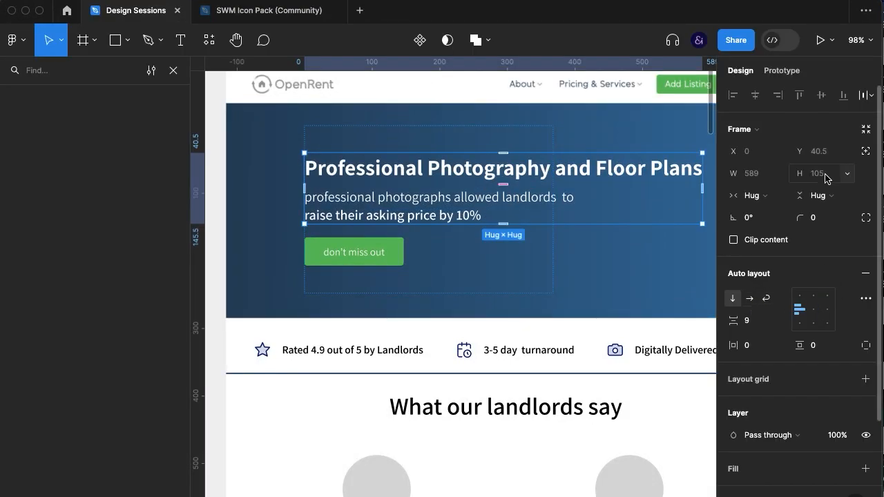
{"action": "left_click", "coordinate": [755, 196]}
{"action": "left_click", "coordinate": [771, 211]}
{"action": "key", "text": "Return"}
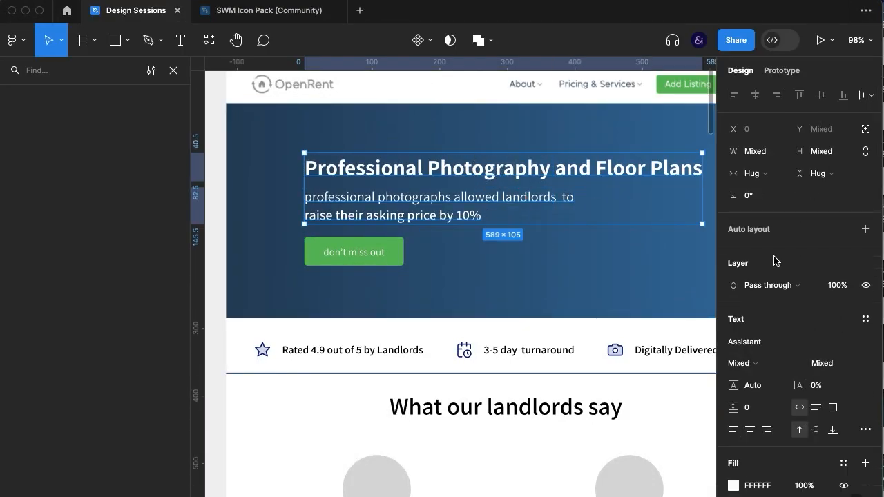
{"action": "left_click", "coordinate": [781, 151]}
{"action": "left_click", "coordinate": [790, 187]}
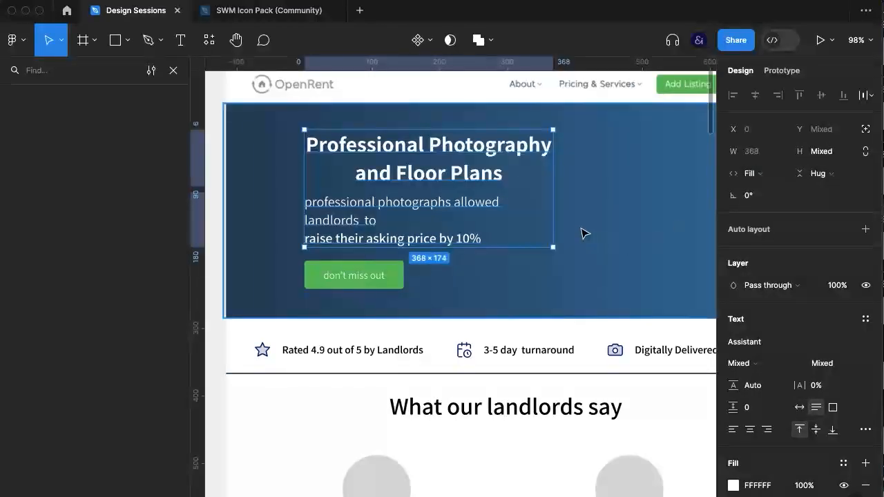
Left-align the header's "Professional Photography and Floor Plans" heading and tighten its line height
{"action": "double_click", "coordinate": [443, 164]}
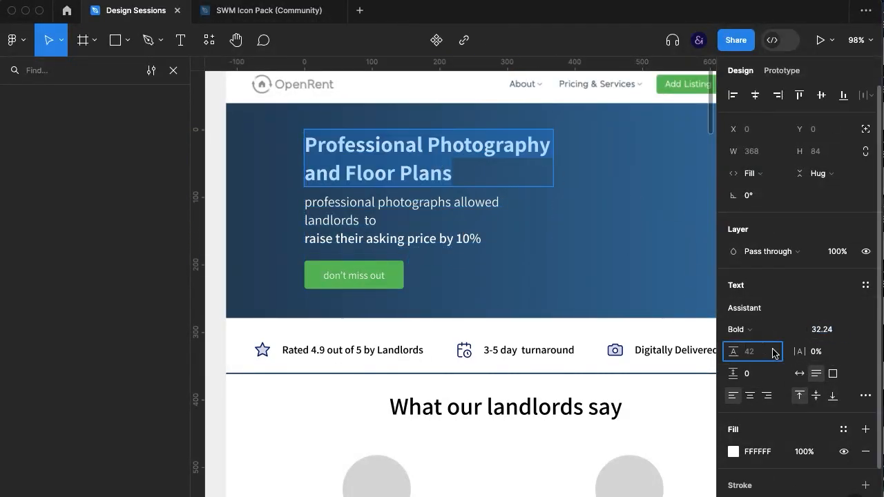
{"action": "key", "text": "Down"}
{"action": "key", "text": "Down"}
{"action": "key", "text": "Down"}
{"action": "key", "text": "Down"}
{"action": "key", "text": "Down"}
{"action": "key", "text": "Down"}
{"action": "key", "text": "Down"}
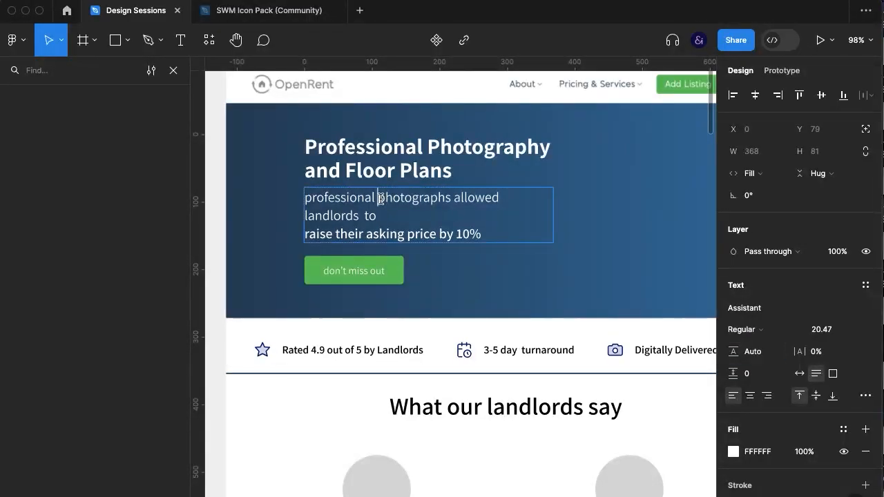
Remove the line break and extra space so "raise their asking price by 10%" runs on from the subheading's opening words
{"action": "key", "text": "super+a"}
{"action": "left_click", "coordinate": [767, 328]}
{"action": "left_click", "coordinate": [376, 210]}
{"action": "double_click", "coordinate": [375, 213]}
{"action": "key", "text": "shift+super+Up"}
{"action": "key", "text": "Right"}
{"action": "key", "text": "Right"}
{"action": "key", "text": "Right"}
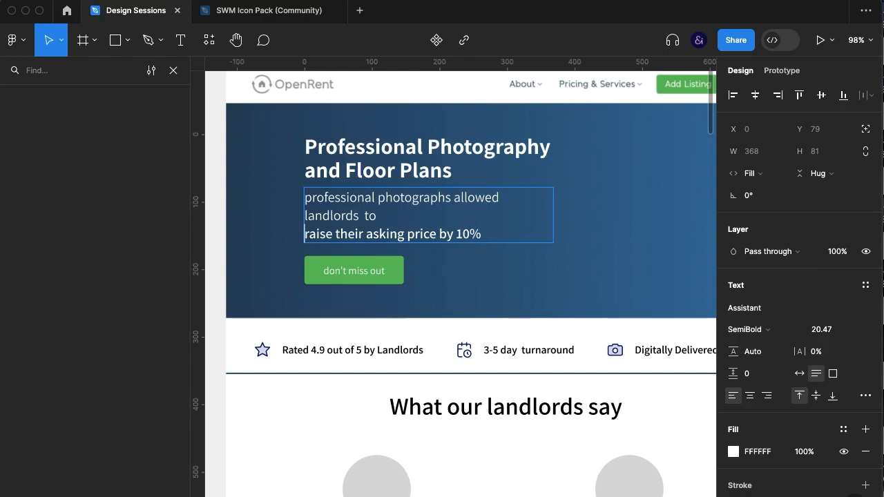
{"action": "key", "text": "BackSpace"}
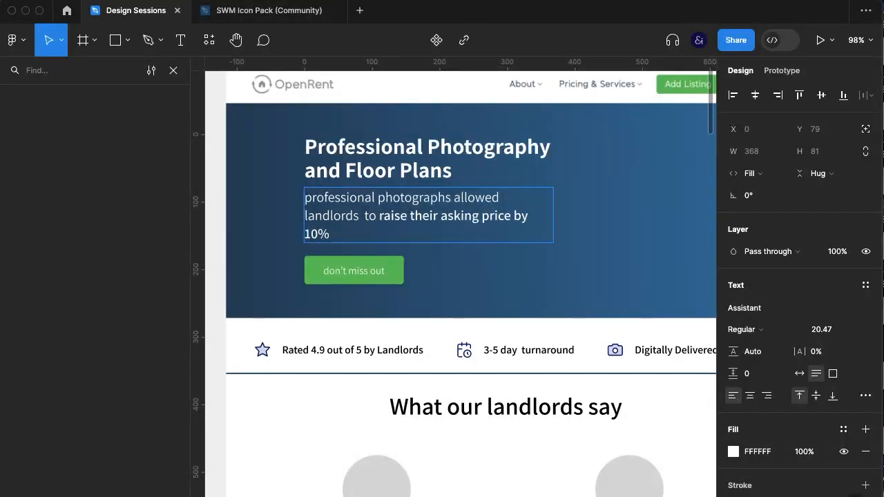
{"action": "key", "text": "BackSpace"}
Set the subheading's "professional photographs allowed landlords to" to Light weight and the whole subheading to size 18.47
{"action": "key", "text": "shift+Up"}
{"action": "left_click", "coordinate": [781, 331]}
{"action": "left_click", "coordinate": [779, 313]}
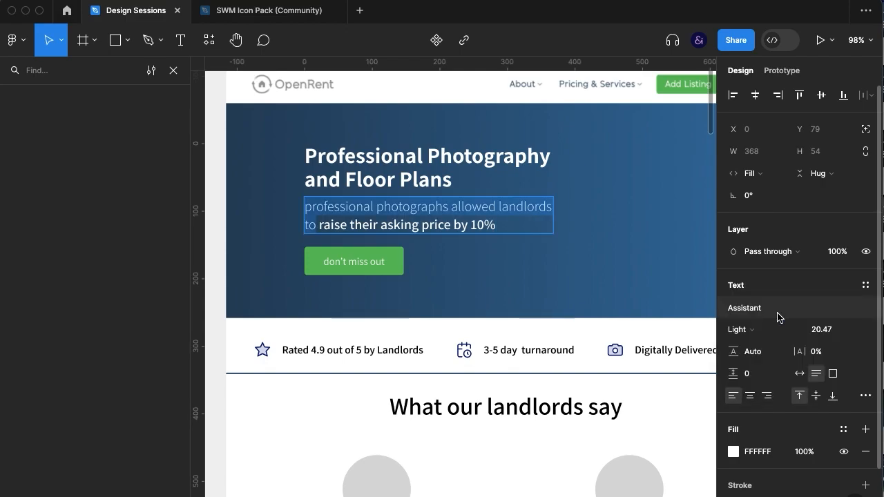
{"action": "left_click", "coordinate": [822, 329]}
{"action": "key", "text": "Down"}
{"action": "key", "text": "Down"}
{"action": "key", "text": "Down"}
{"action": "key", "text": "Up"}
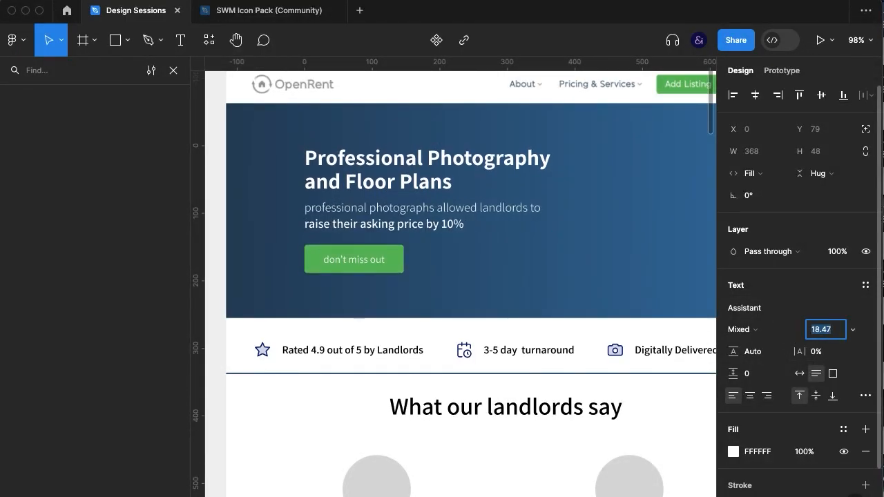
Move the header's content frame left to X 66
{"action": "key", "text": "super+backslash"}
{"action": "key", "text": "Escape"}
{"action": "key", "text": "Escape"}
{"action": "left_click", "coordinate": [356, 190]}
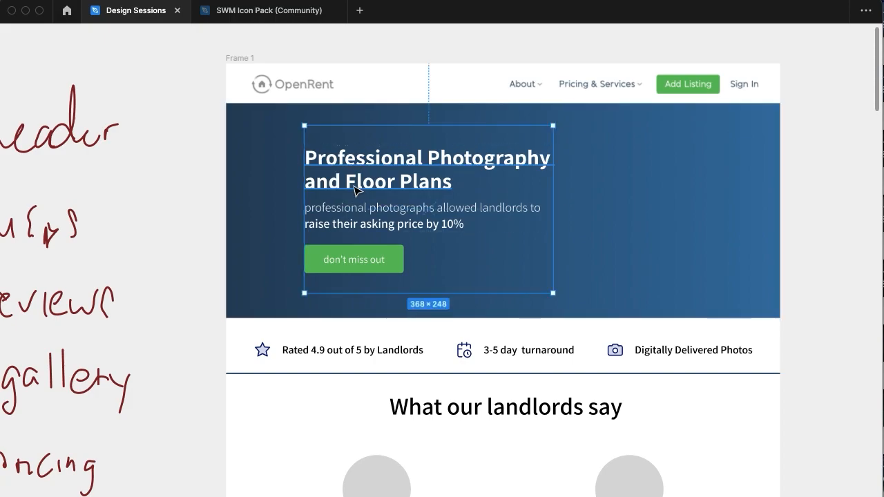
{"action": "key", "text": "shift+Left"}
{"action": "key", "text": "shift+Left"}
{"action": "key", "text": "shift+Left"}
{"action": "key", "text": "shift+Left"}
{"action": "key", "text": "shift+Left"}
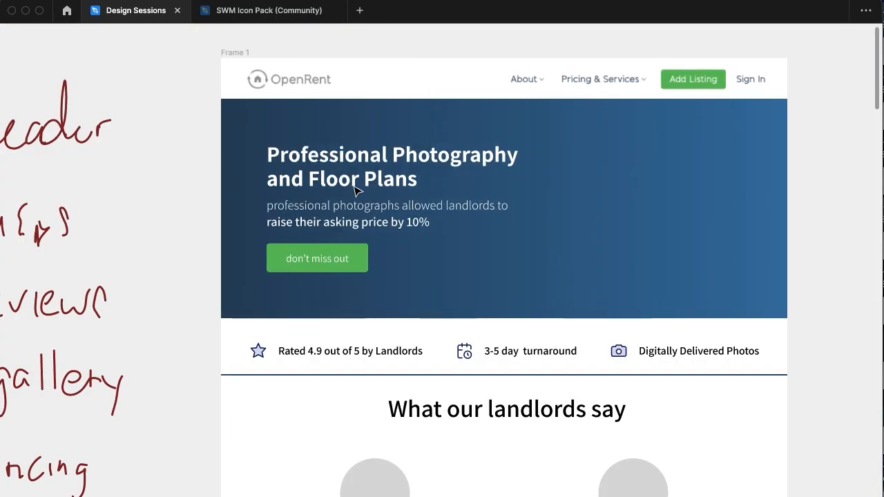
Set the content frame's height to Hug and nudge the frame down and right within the header
{"action": "key", "text": "super+backslash"}
{"action": "scroll", "coordinate": [491, 313], "scroll_direction": "up", "scroll_amount": 2}
{"action": "scroll", "coordinate": [490, 314], "scroll_direction": "left", "scroll_amount": 2}
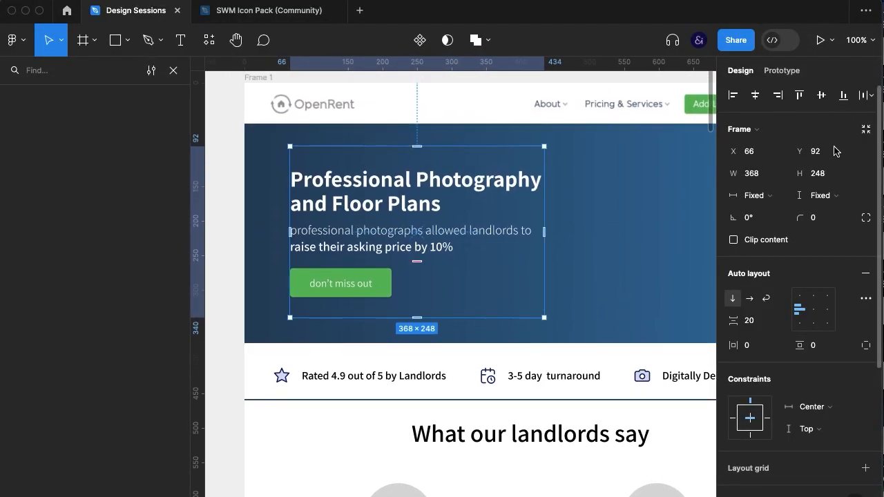
{"action": "left_click", "coordinate": [821, 196]}
{"action": "left_click", "coordinate": [815, 211]}
{"action": "key", "text": "shift+Down"}
{"action": "key", "text": "shift+Down"}
{"action": "key", "text": "shift+Right"}
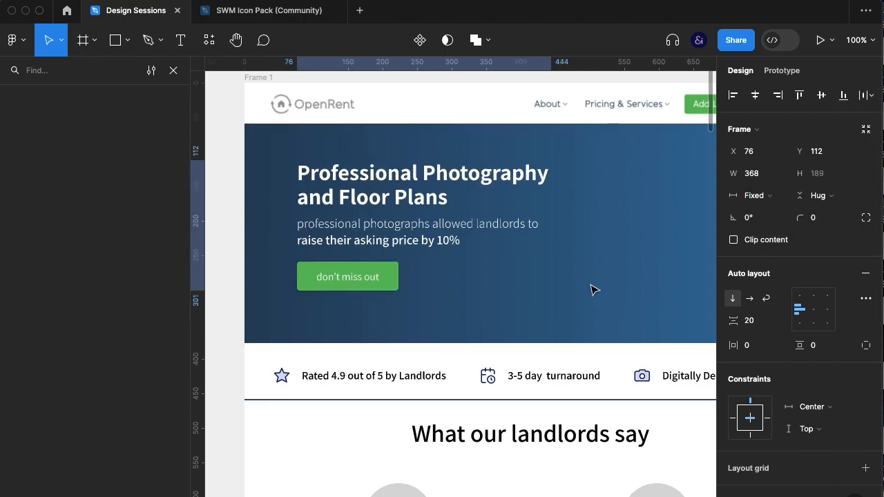
{"action": "key", "text": "shift+Down"}
{"action": "key", "text": "shift+Right"}
Draw a grey placeholder rectangle about 310 wide beside the header text, overlapping the blue background's lower edge
{"action": "key", "text": "super+backslash"}
{"action": "left_click", "coordinate": [831, 394]}
{"action": "scroll", "coordinate": [814, 396], "scroll_direction": "right", "scroll_amount": 1}
{"action": "scroll", "coordinate": [815, 396], "scroll_direction": "up", "scroll_amount": 1}
{"action": "scroll", "coordinate": [812, 396], "scroll_direction": "right", "scroll_amount": 3}
{"action": "scroll", "coordinate": [812, 396], "scroll_direction": "down", "scroll_amount": 1}
{"action": "key", "text": "r"}
{"action": "left_click_drag", "start_coordinate": [501, 164], "coordinate": [715, 352]}
{"action": "scroll", "coordinate": [775, 287], "scroll_direction": "down", "scroll_amount": 1}
{"action": "scroll", "coordinate": [775, 288], "scroll_direction": "right", "scroll_amount": 1}
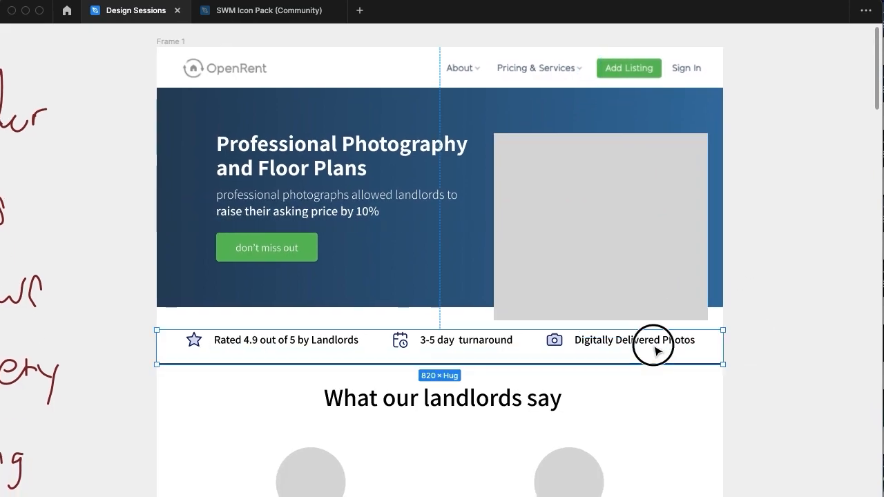
Move the selling-point row down and adjust the placeholder rectangle's height, extending its upper edge higher in the header
{"action": "left_click_drag", "start_coordinate": [628, 320], "coordinate": [715, 327]}
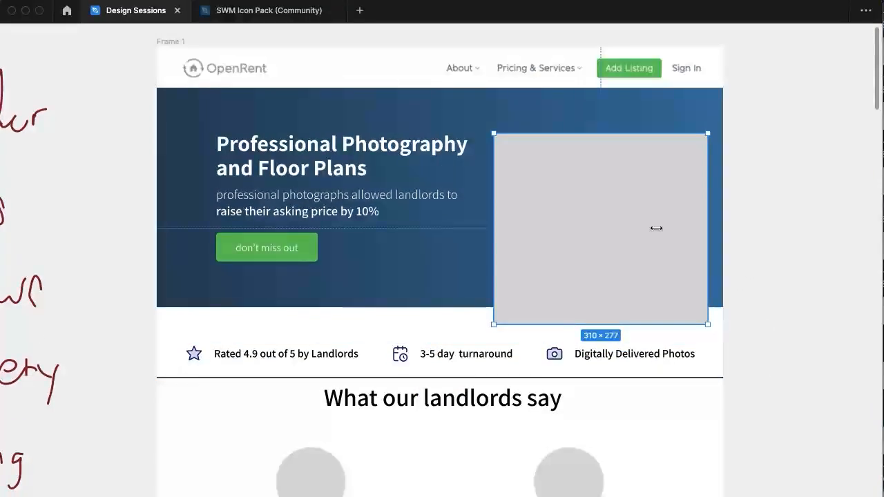
{"action": "left_click_drag", "start_coordinate": [616, 132], "coordinate": [615, 128]}
{"action": "key", "text": "Escape"}
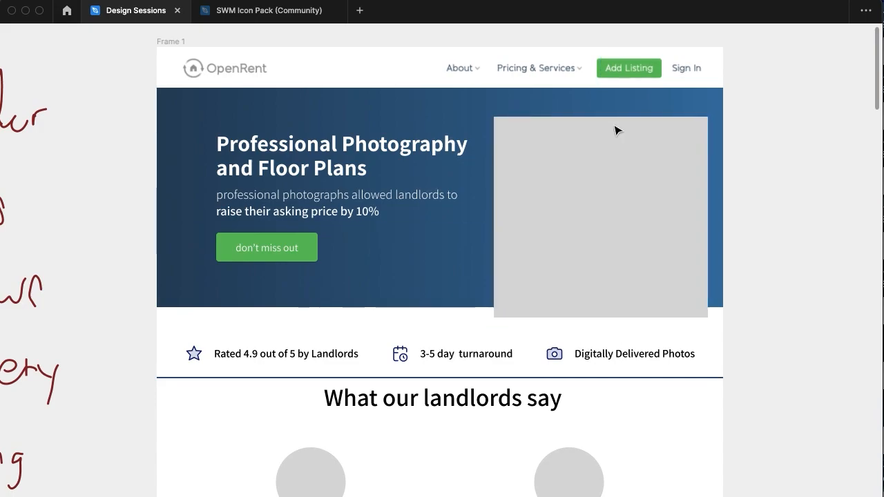
{"action": "left_click", "coordinate": [617, 130]}
{"action": "key", "text": "ctrl+backslash"}
{"action": "key", "text": "shift+Up"}
{"action": "scroll", "coordinate": [468, 199], "scroll_direction": "left", "scroll_amount": 1}
Nudge the header's content frame left, closer to the edge of the blue background
{"action": "left_click", "coordinate": [412, 209]}
{"action": "key", "text": "super+backslash"}
{"action": "key", "text": "Escape"}
{"action": "key", "text": "shift+Left"}
{"action": "key", "text": "shift+Left"}
{"action": "key", "text": "shift+Left"}
{"action": "key", "text": "shift+Right"}
{"action": "key", "text": "Left"}
{"action": "key", "text": "Left"}
Nudge the placeholder rectangle slightly left and extend its left edge to make it about 326 wide
{"action": "key", "text": "Left"}
{"action": "key", "text": "Left"}
{"action": "key", "text": "Left"}
{"action": "key", "text": "Left"}
{"action": "left_click", "coordinate": [536, 209]}
{"action": "key", "text": "Left"}
{"action": "key", "text": "Left"}
{"action": "key", "text": "Left"}
{"action": "key", "text": "Left"}
{"action": "key", "text": "Left"}
{"action": "key", "text": "Left"}
{"action": "key", "text": "Left"}
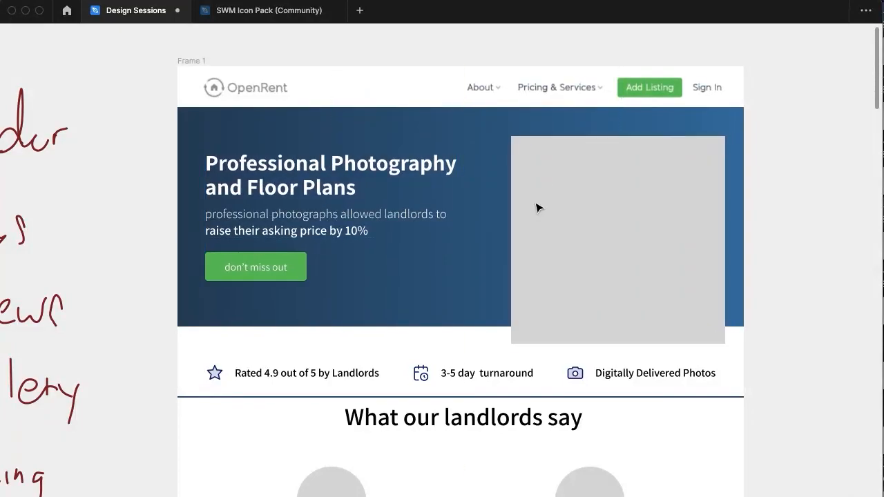
{"action": "left_click_drag", "start_coordinate": [510, 207], "coordinate": [499, 208]}
Nudge the header's content frame slightly right and down to balance it against the placeholder rectangle
{"action": "left_click", "coordinate": [360, 207]}
{"action": "key", "text": "shift+Right"}
{"action": "key", "text": "shift+Down"}
{"action": "key", "text": "Up"}
{"action": "key", "text": "Up"}
{"action": "key", "text": "Up"}
{"action": "key", "text": "Up"}
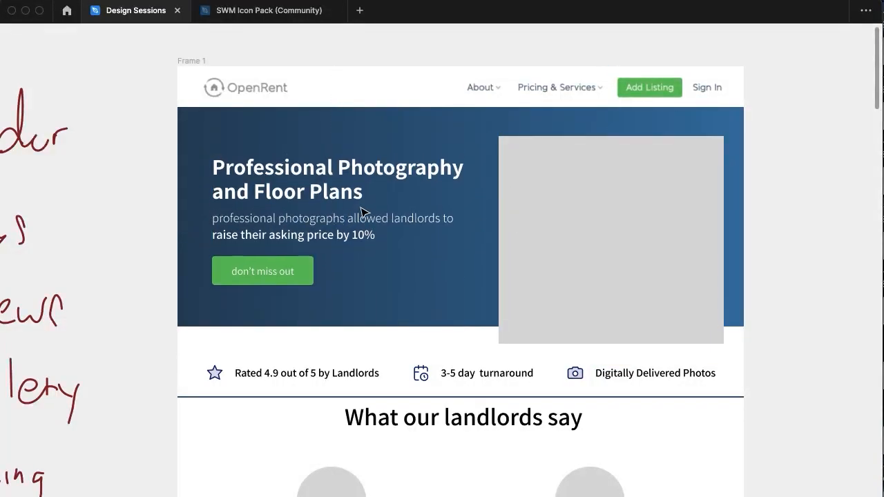
Round the placeholder rectangle's corners with a radius of 10
{"action": "left_click", "coordinate": [587, 251]}
{"action": "key", "text": "ctrl+backslash"}
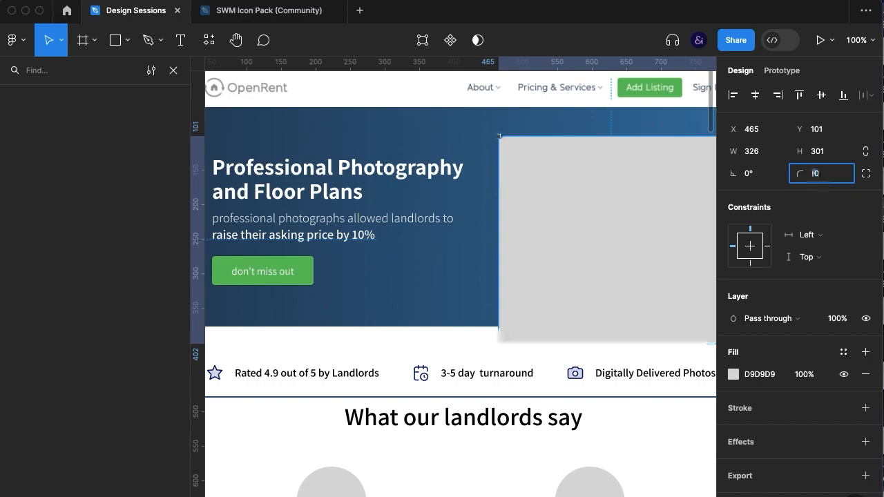
{"action": "key", "text": "Escape"}
{"action": "key", "text": "Escape"}
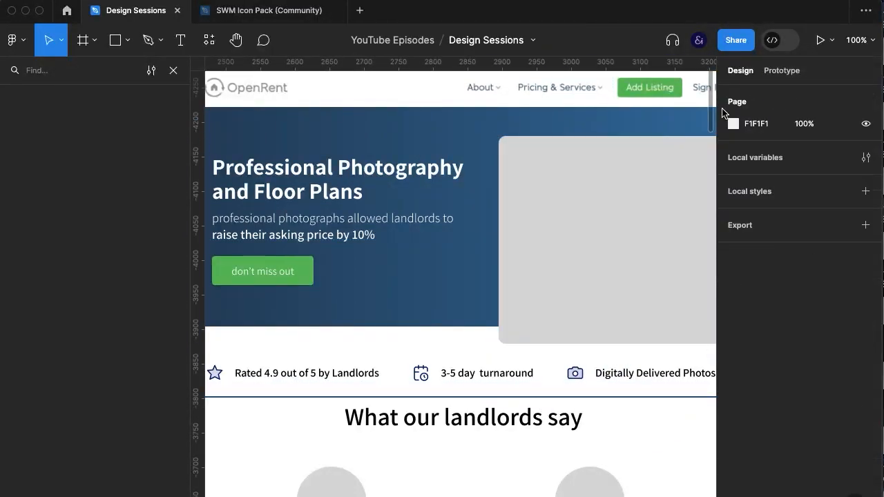
Run the Unsplash plugin on the rounded placeholder rectangle in the header
{"action": "left_click", "coordinate": [579, 322]}
{"action": "key", "text": "ctrl+backslash"}
{"action": "scroll", "coordinate": [742, 377], "scroll_direction": "down", "scroll_amount": 2}
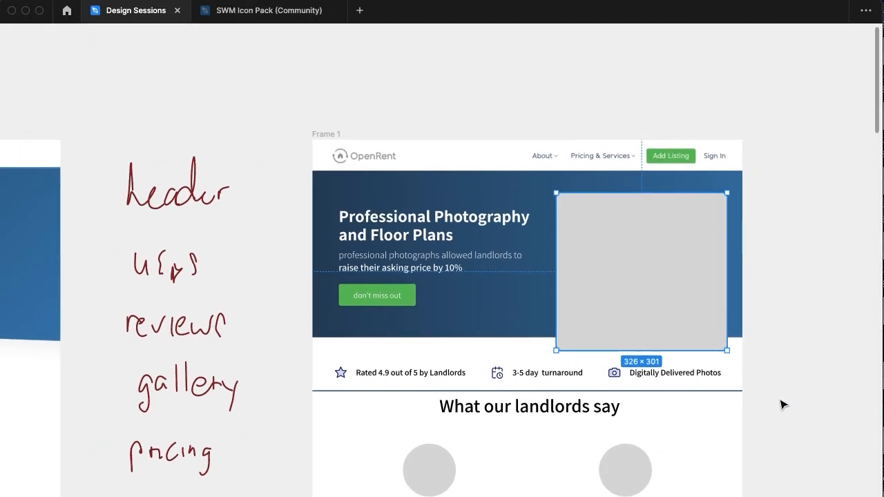
{"action": "scroll", "coordinate": [784, 405], "scroll_direction": "down", "scroll_amount": 1}
{"action": "right_click", "coordinate": [672, 296]}
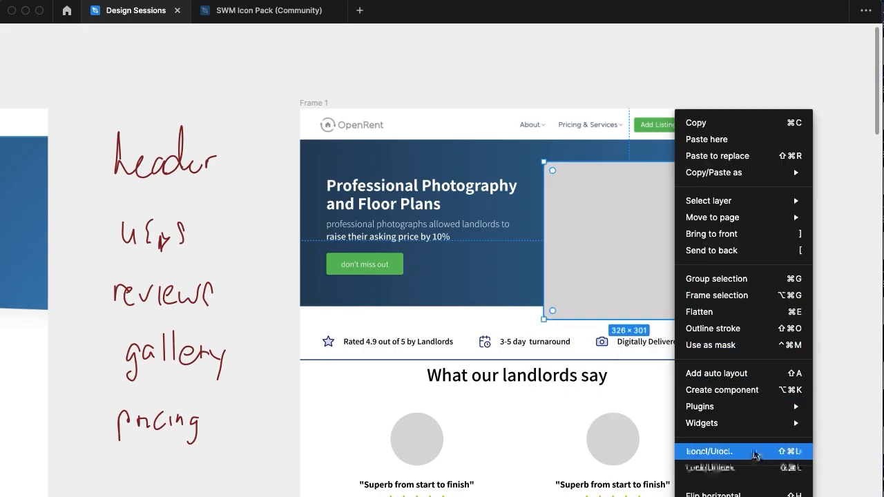
{"action": "mouse_move", "coordinate": [743, 407]}
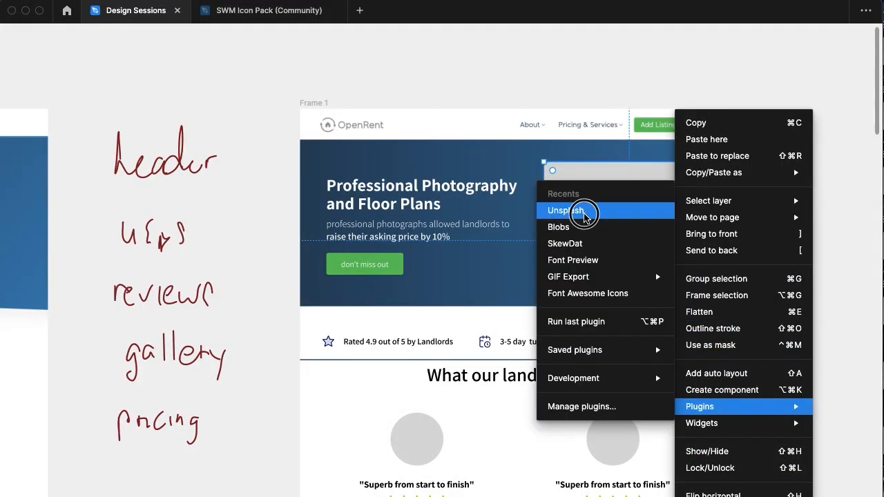
{"action": "left_click", "coordinate": [566, 210]}
Fill the placeholder with the plant-filled living-room photo with a grey sofa from the Unsplash "home" results
{"action": "scroll", "coordinate": [192, 308], "scroll_direction": "down", "scroll_amount": 4}
{"action": "scroll", "coordinate": [193, 313], "scroll_direction": "down", "scroll_amount": 10}
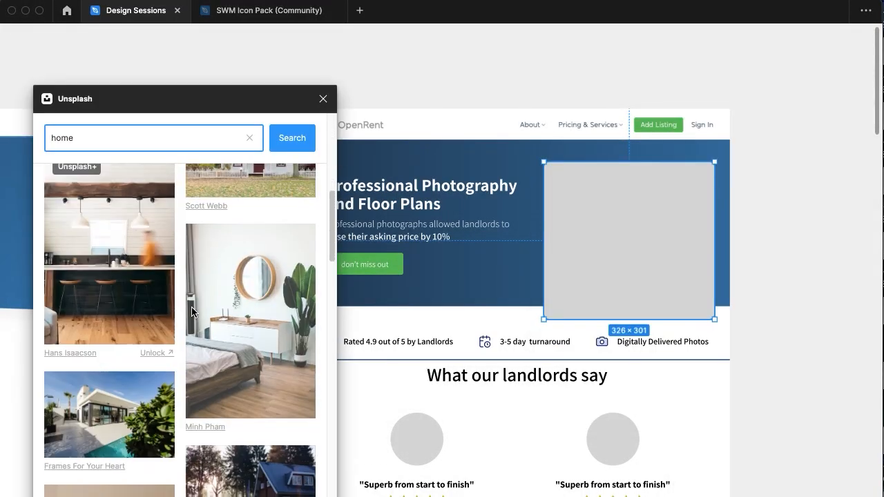
{"action": "scroll", "coordinate": [200, 366], "scroll_direction": "down", "scroll_amount": 5}
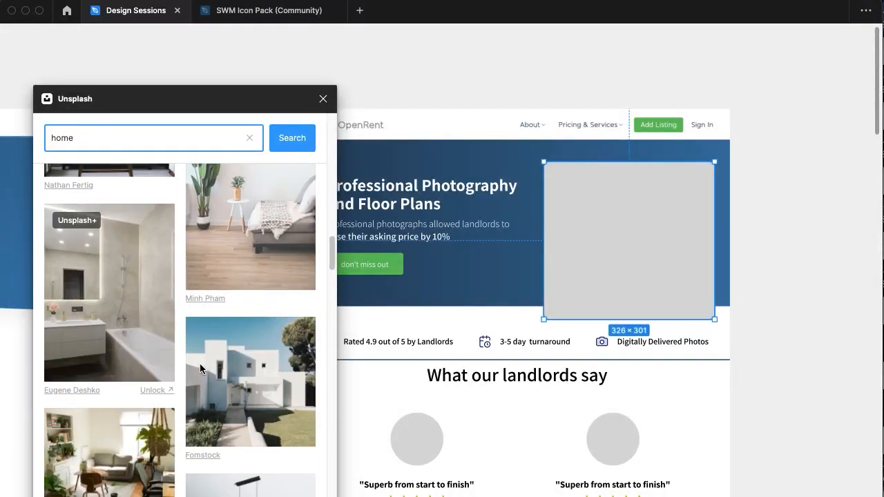
{"action": "scroll", "coordinate": [226, 194], "scroll_direction": "down", "scroll_amount": 5}
{"action": "left_click", "coordinate": [131, 199]}
{"action": "left_click", "coordinate": [764, 260]}
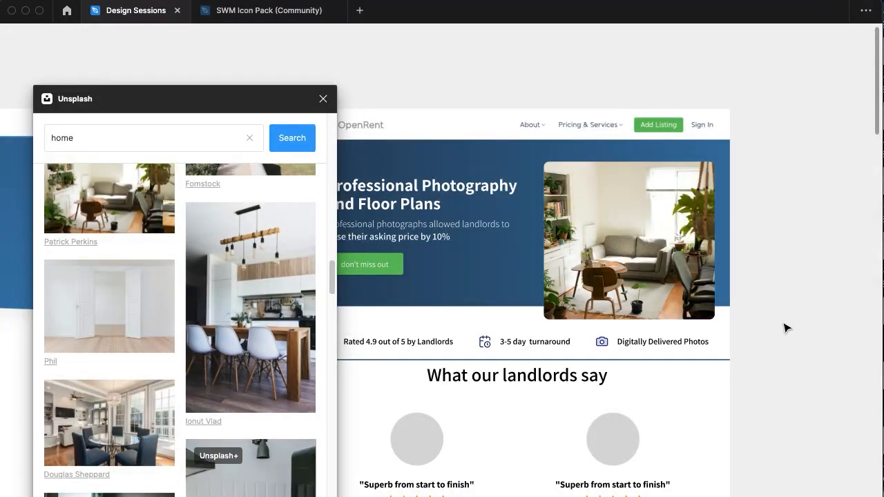
Duplicate the header photo, scale the copy down, and shift it left and down over the original
{"action": "scroll", "coordinate": [787, 327], "scroll_direction": "left", "scroll_amount": 2}
{"action": "scroll", "coordinate": [788, 327], "scroll_direction": "down", "scroll_amount": 1}
{"action": "left_click", "coordinate": [766, 273]}
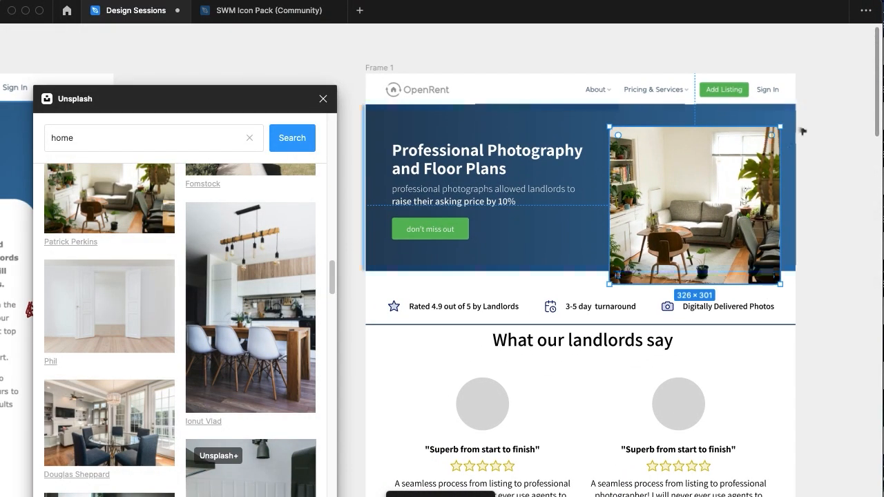
{"action": "left_click_drag", "start_coordinate": [739, 171], "coordinate": [736, 172]}
{"action": "key", "text": "shift+Left"}
{"action": "key", "text": "shift+Left"}
{"action": "key", "text": "shift+Left"}
{"action": "key", "text": "shift+Left"}
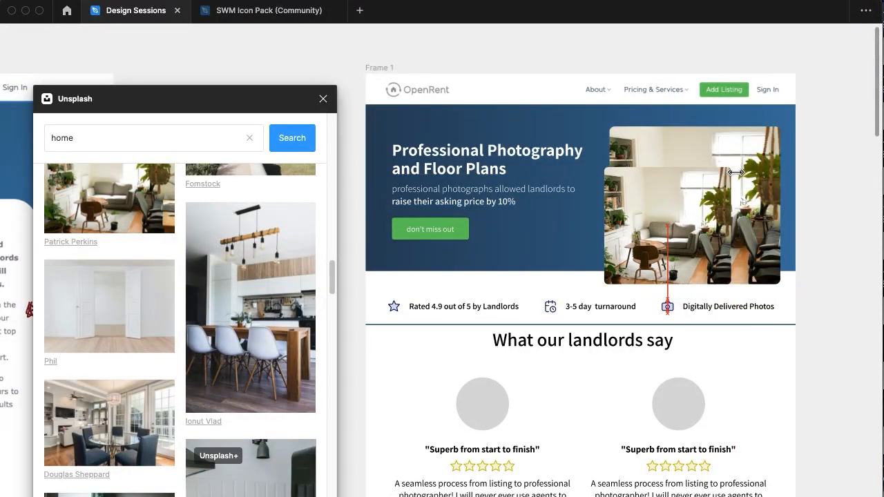
{"action": "key", "text": "shift+Down"}
{"action": "key", "text": "shift+Down"}
{"action": "key", "text": "shift+Up"}
Scale the photo copy down to about 133 × 122.8 and place it over the large photo's lower-left corner
{"action": "left_click_drag", "start_coordinate": [717, 172], "coordinate": [657, 227]}
{"action": "key", "text": "shift+Up"}
{"action": "key", "text": "shift+Up"}
{"action": "key", "text": "shift+Left"}
{"action": "key", "text": "shift+Up"}
{"action": "key", "text": "shift+Left"}
{"action": "key", "text": "shift+Left"}
{"action": "key", "text": "shift+Left"}
{"action": "key", "text": "shift+Left"}
{"action": "key", "text": "shift+Right"}
{"action": "key", "text": "shift+Right"}
{"action": "key", "text": "shift+Down"}
Add a stroke to the small photo in blue 2B5477, sampled from the header background
{"action": "key", "text": "ctrl+backslash"}
{"action": "key", "text": "k"}
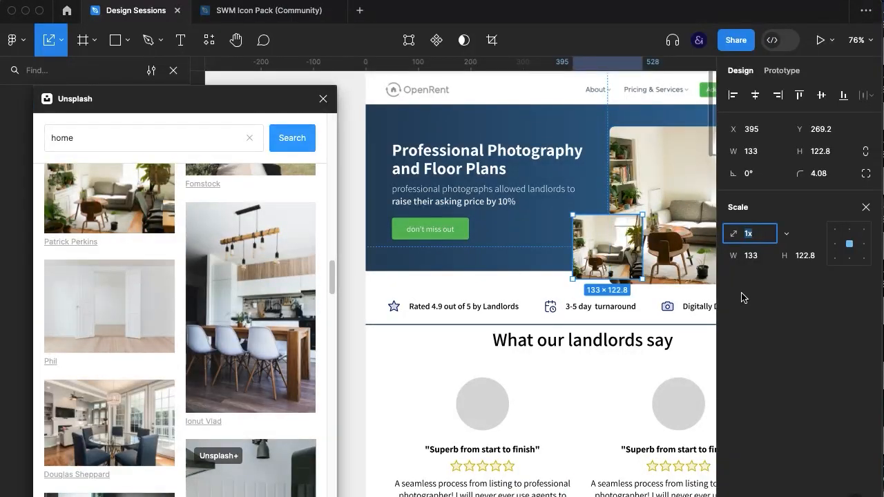
{"action": "left_click", "coordinate": [868, 207]}
{"action": "scroll", "coordinate": [749, 444], "scroll_direction": "down", "scroll_amount": 3}
{"action": "left_click", "coordinate": [865, 339]}
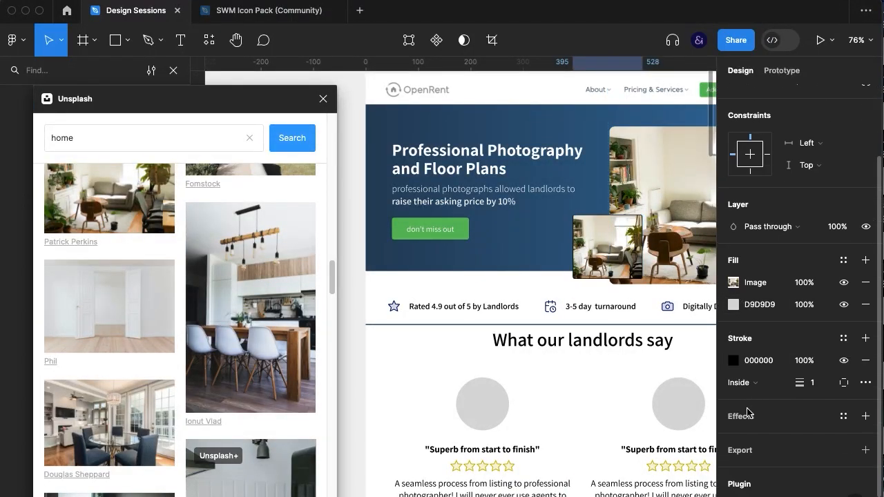
{"action": "left_click", "coordinate": [734, 359]}
{"action": "left_click", "coordinate": [571, 368]}
{"action": "left_click", "coordinate": [523, 241]}
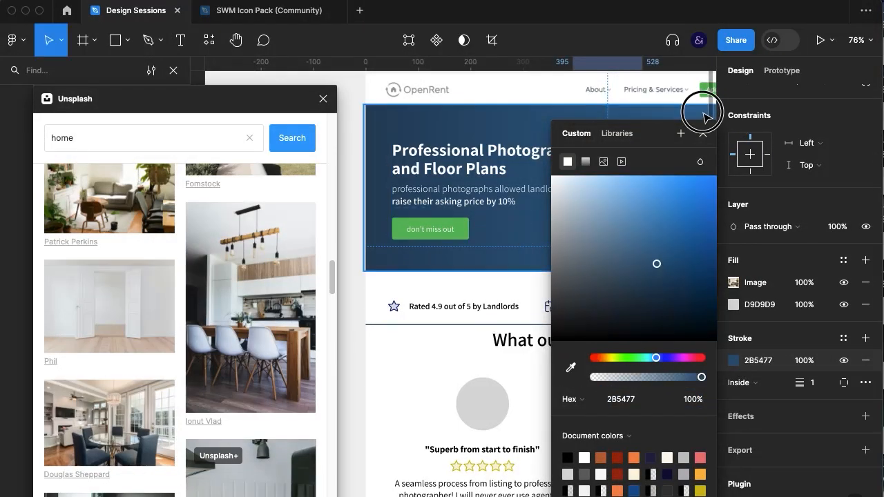
{"action": "left_click", "coordinate": [706, 118]}
Set the small photo's stroke to a thickness of 7 on the outside
{"action": "left_click", "coordinate": [601, 253]}
{"action": "type", "text": "7"}
{"action": "key", "text": "Return"}
{"action": "left_click", "coordinate": [741, 475]}
{"action": "left_click", "coordinate": [764, 487]}
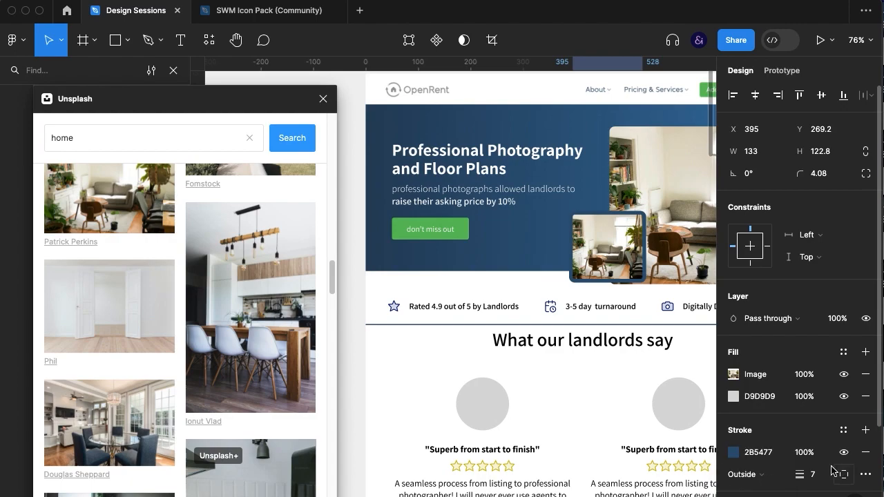
Close the Unsplash plugin and move the small photo slightly lower against the large photo's corner
{"action": "left_click", "coordinate": [588, 302]}
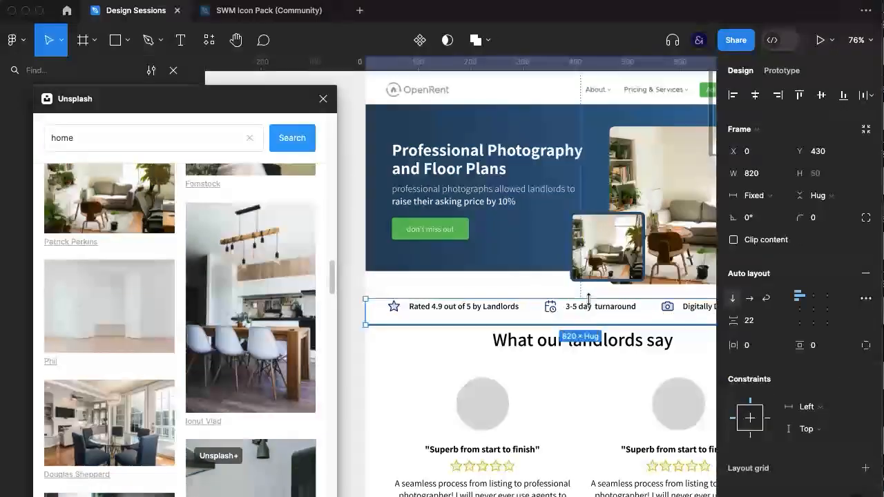
{"action": "left_click", "coordinate": [323, 99]}
{"action": "scroll", "coordinate": [414, 300], "scroll_direction": "right", "scroll_amount": 2}
{"action": "scroll", "coordinate": [414, 300], "scroll_direction": "up", "scroll_amount": 1}
{"action": "key", "text": "super+backslash"}
{"action": "scroll", "coordinate": [417, 302], "scroll_direction": "up", "scroll_amount": 3}
{"action": "left_click", "coordinate": [194, 380]}
{"action": "scroll", "coordinate": [194, 380], "scroll_direction": "right", "scroll_amount": 1}
{"action": "scroll", "coordinate": [194, 380], "scroll_direction": "up", "scroll_amount": 1}
{"action": "left_click_drag", "start_coordinate": [553, 266], "coordinate": [557, 283]}
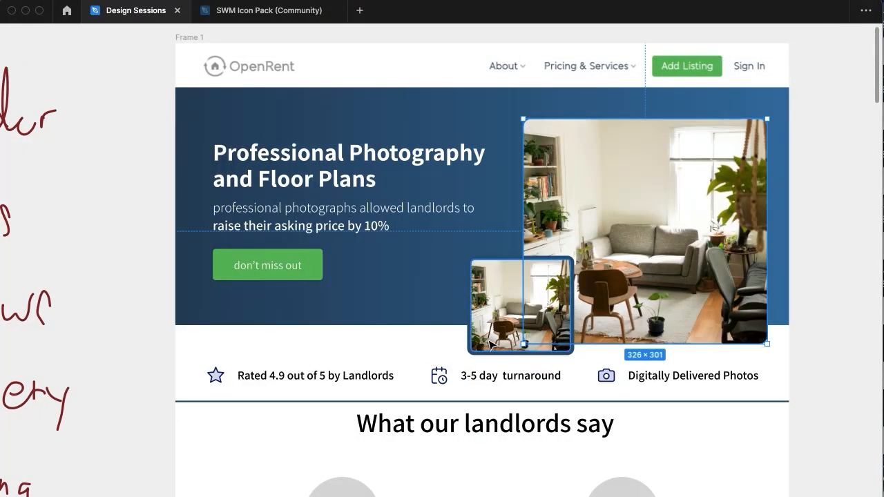
Add a drop shadow to the large header photo and set the shadow's opacity to 17%
{"action": "key", "text": "super+backslash"}
{"action": "left_click", "coordinate": [744, 391]}
{"action": "left_click", "coordinate": [734, 413]}
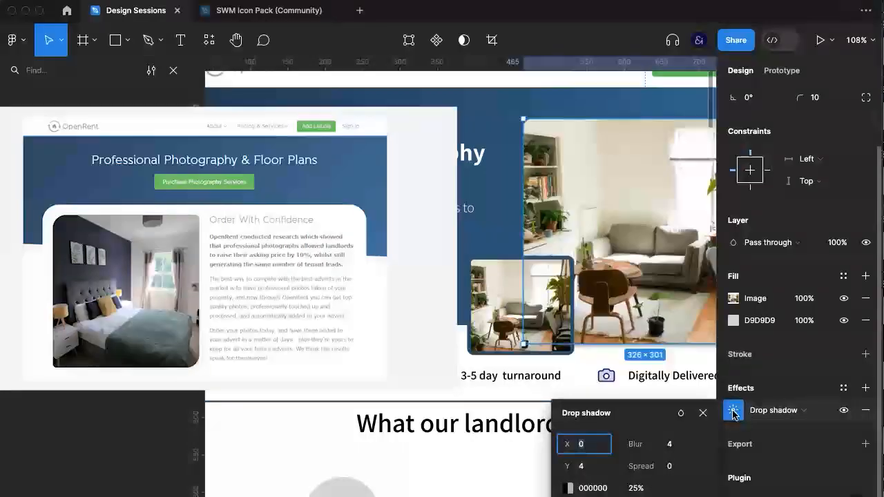
{"action": "left_click", "coordinate": [703, 413]}
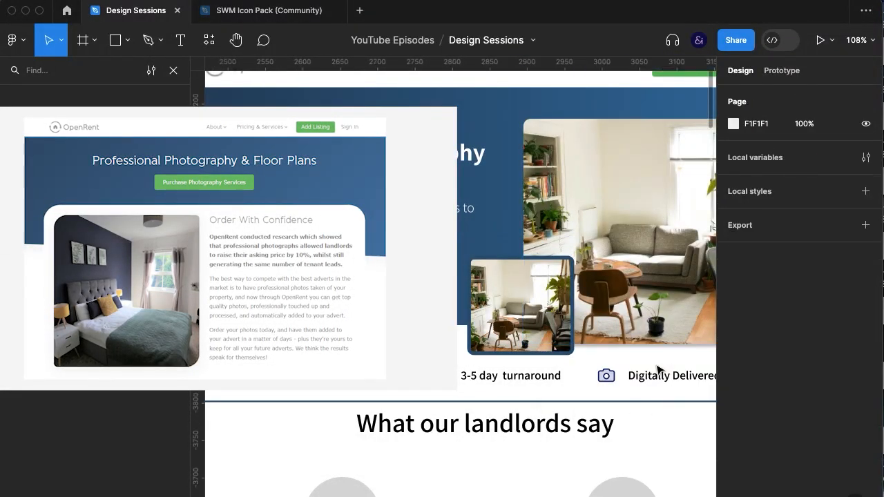
{"action": "left_click", "coordinate": [733, 375]}
{"action": "left_click", "coordinate": [636, 453]}
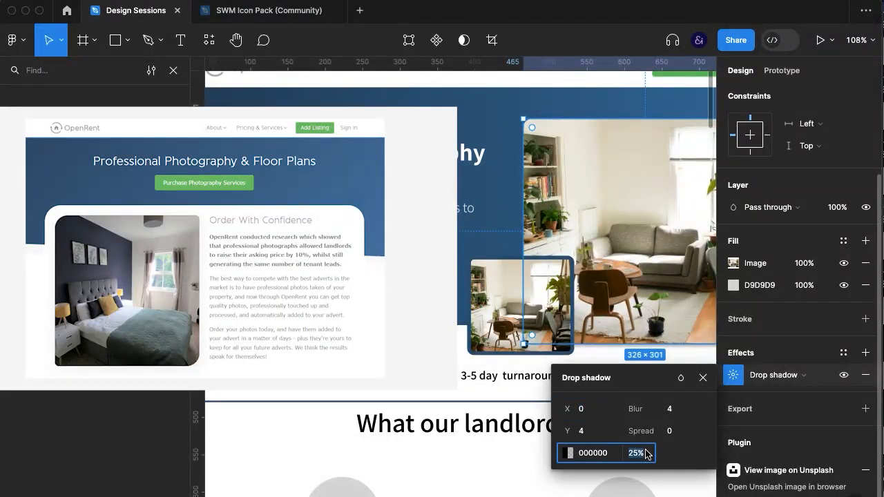
{"action": "key", "text": "Return"}
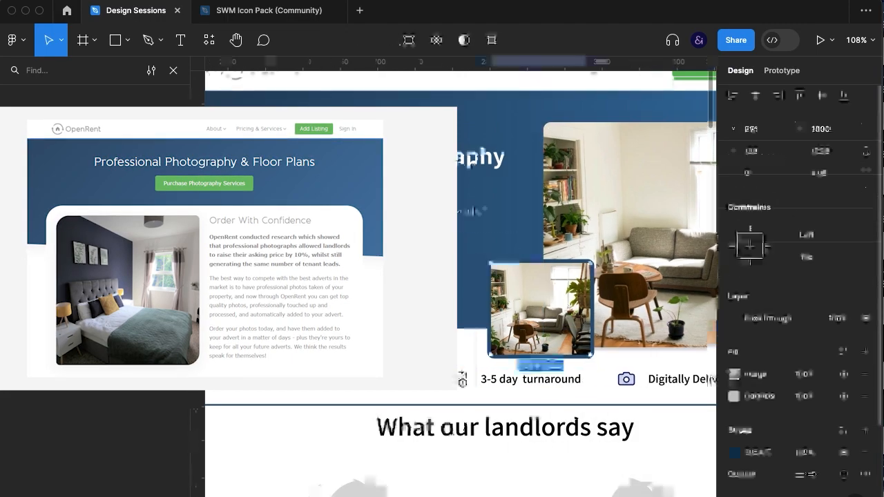
Set the small photo's outside stroke thickness to 3 and hide the interface to check the header
{"action": "type", "text": "3"}
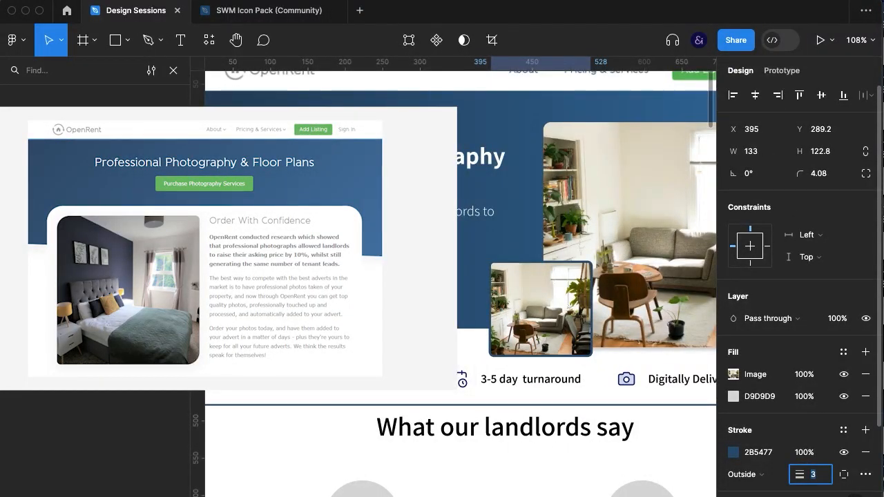
{"action": "key", "text": "super+backslash"}
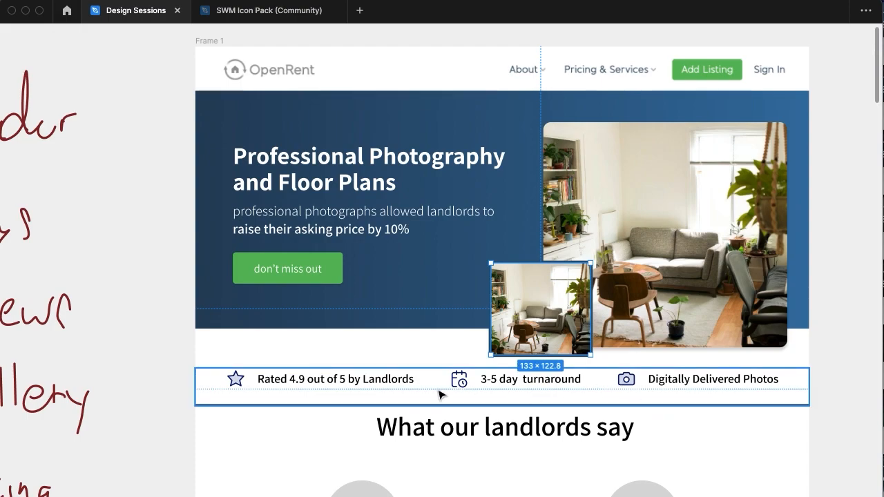
Run the Unsplash plugin on the small header photo and search it for "interior"
{"action": "right_click", "coordinate": [551, 305]}
{"action": "mouse_move", "coordinate": [615, 414]}
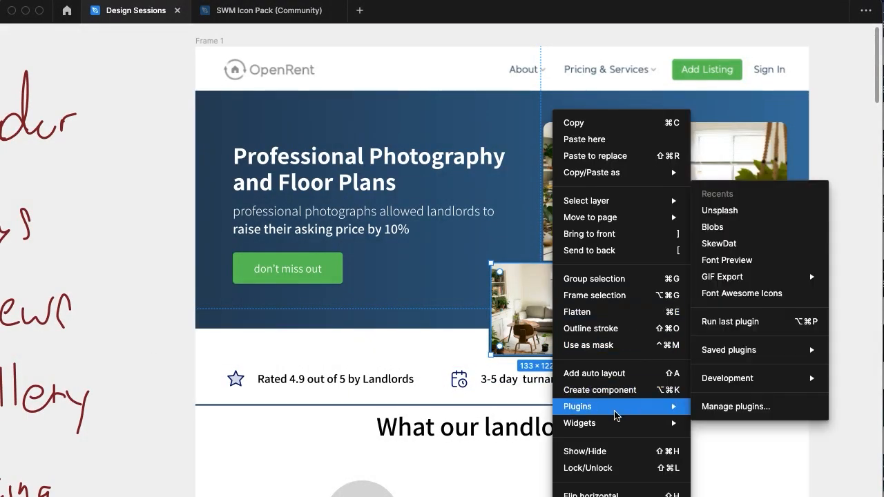
{"action": "left_click", "coordinate": [720, 210]}
{"action": "type", "text": "interior"}
{"action": "key", "text": "Return"}
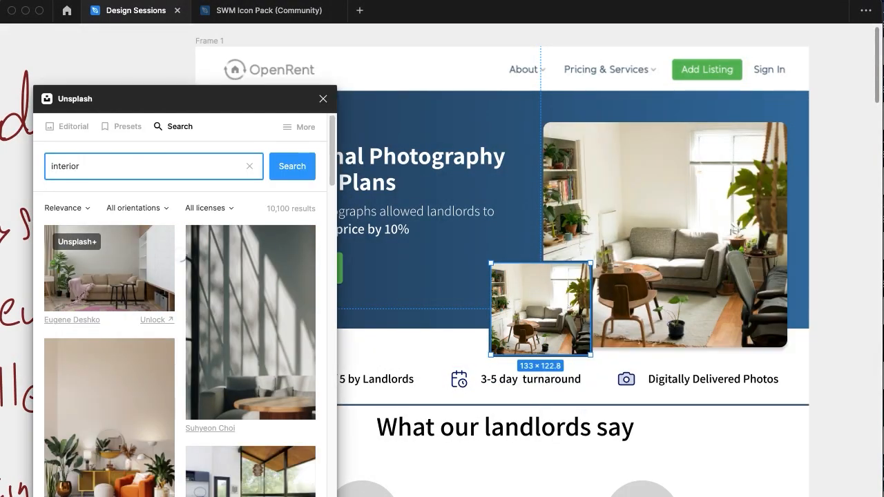
Search Unsplash for "kitchen" and fill the small header photo with the bright white kitchen image with wooden stools
{"action": "type", "text": "kitchen"}
{"action": "key", "text": "Return"}
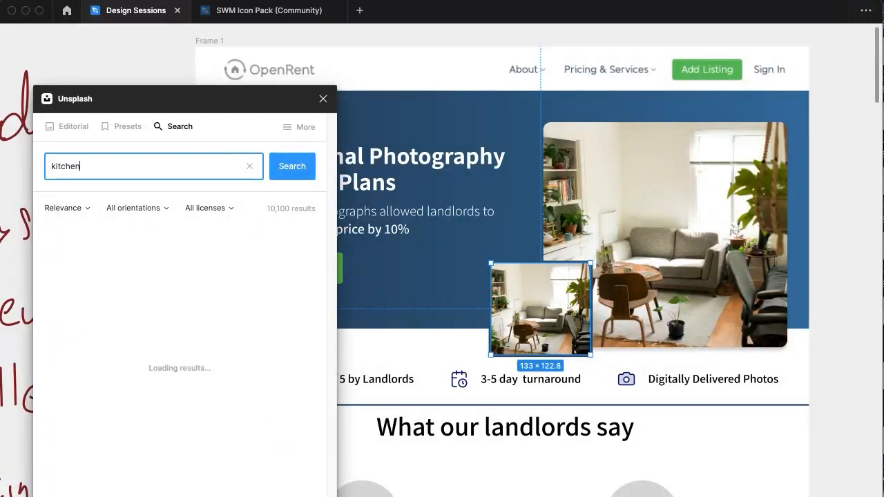
{"action": "scroll", "coordinate": [108, 339], "scroll_direction": "down", "scroll_amount": 1}
{"action": "scroll", "coordinate": [111, 337], "scroll_direction": "down", "scroll_amount": 5}
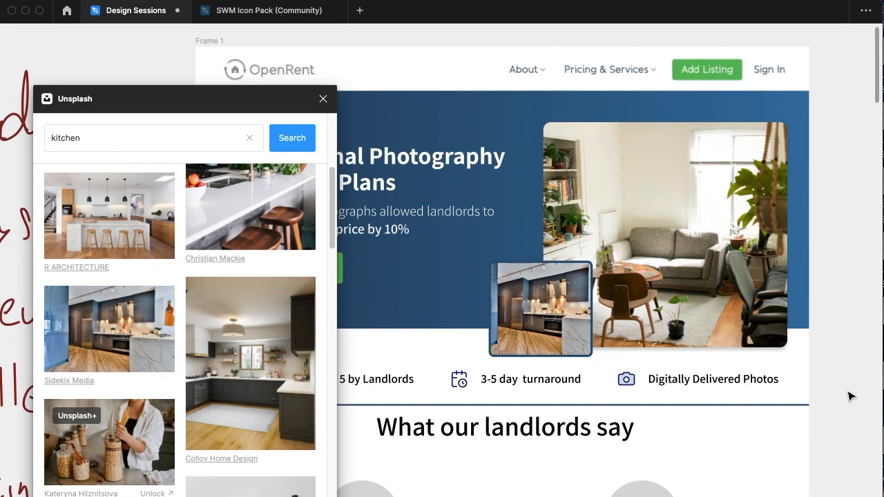
{"action": "scroll", "coordinate": [273, 391], "scroll_direction": "down", "scroll_amount": 5}
{"action": "left_click", "coordinate": [274, 389]}
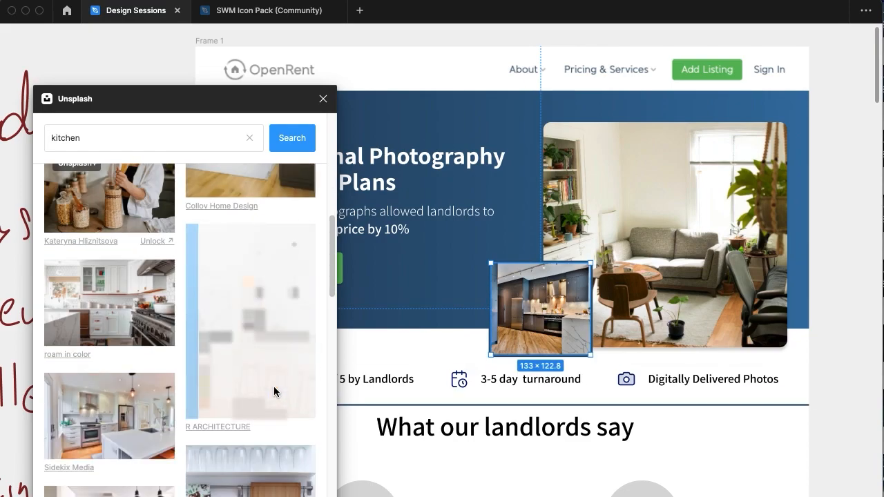
Close the Unsplash plugin and enlarge the small kitchen photo slightly from its upper-right corner, further over the large photo
{"action": "left_click", "coordinate": [322, 99]}
{"action": "left_click", "coordinate": [523, 270]}
{"action": "left_click_drag", "start_coordinate": [592, 261], "coordinate": [603, 245]}
{"action": "scroll", "coordinate": [842, 317], "scroll_direction": "left", "scroll_amount": 1}
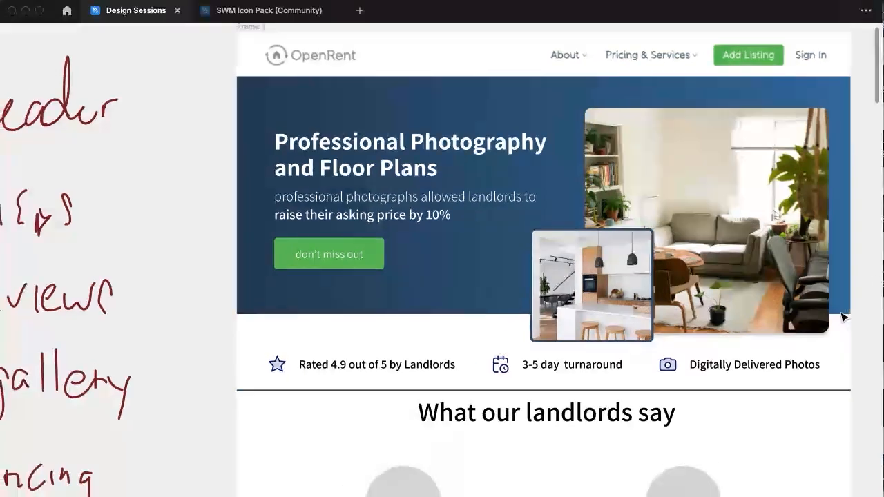
{"action": "scroll", "coordinate": [842, 318], "scroll_direction": "right", "scroll_amount": 1}
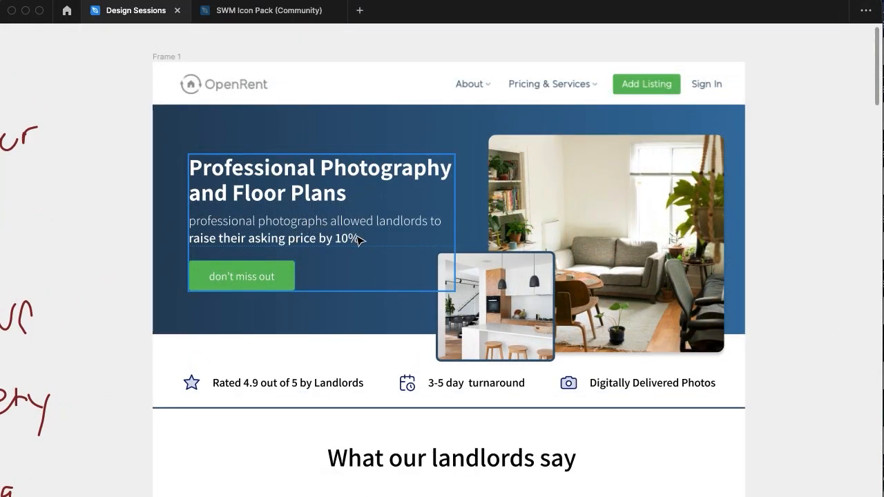
Set a bolder font weight for "raise their asking price by 10%" in the header's supporting text
{"action": "double_click", "coordinate": [317, 240]}
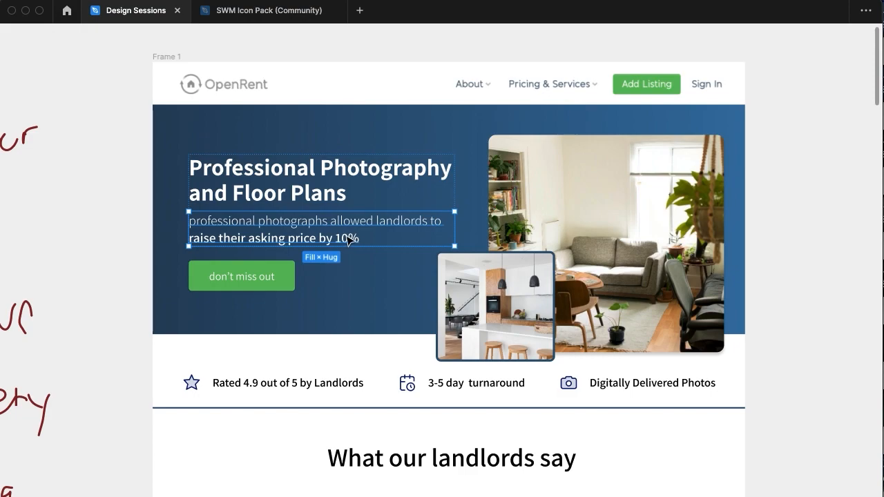
{"action": "double_click", "coordinate": [347, 240]}
{"action": "left_click_drag", "start_coordinate": [360, 239], "coordinate": [219, 239]}
{"action": "key", "text": "super+backslash"}
{"action": "left_click", "coordinate": [742, 330]}
{"action": "left_click", "coordinate": [758, 346]}
{"action": "key", "text": "super+backslash"}
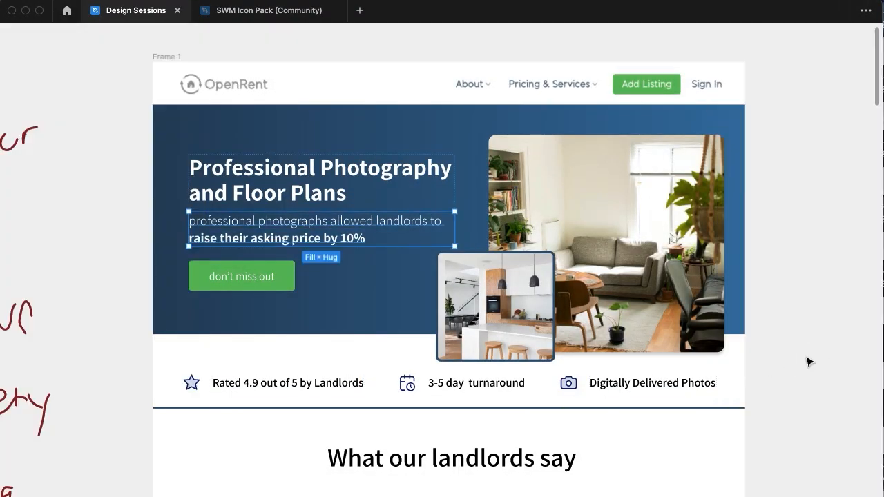